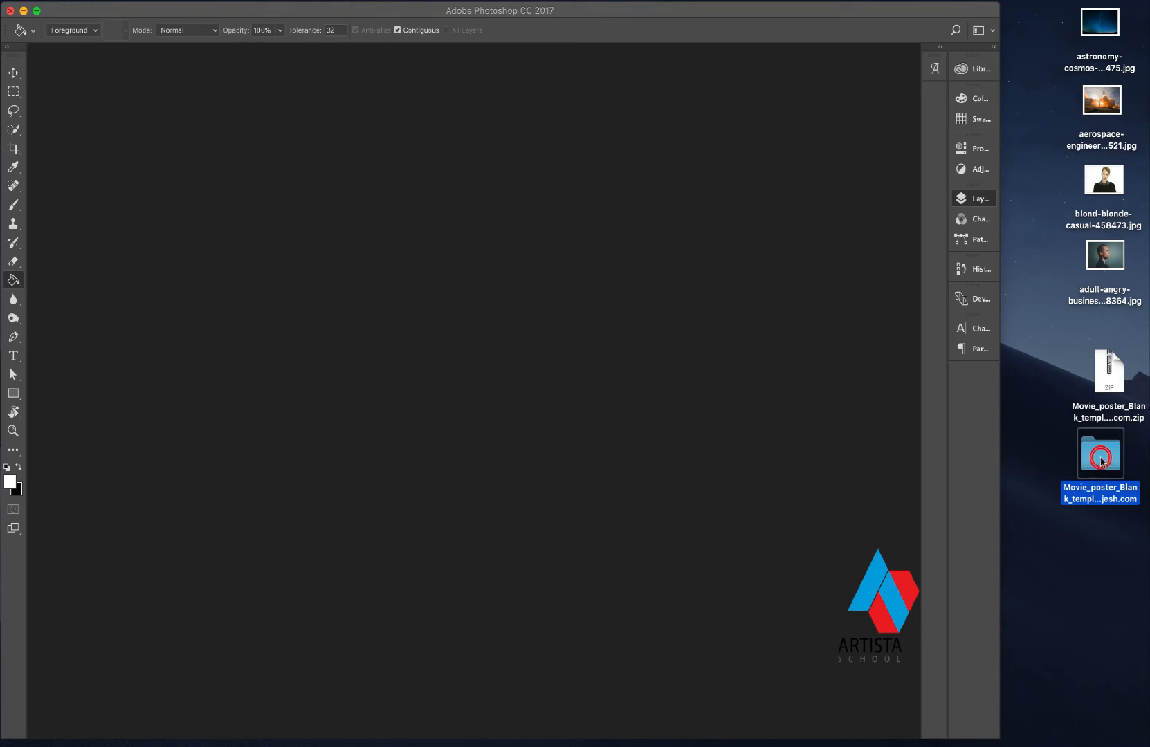
- Open Movie_Poster_CMYK.psd from the Movie_poster_Blank_template folder and expand its YOUR CONTENTS layer group
double_click(1101, 461)
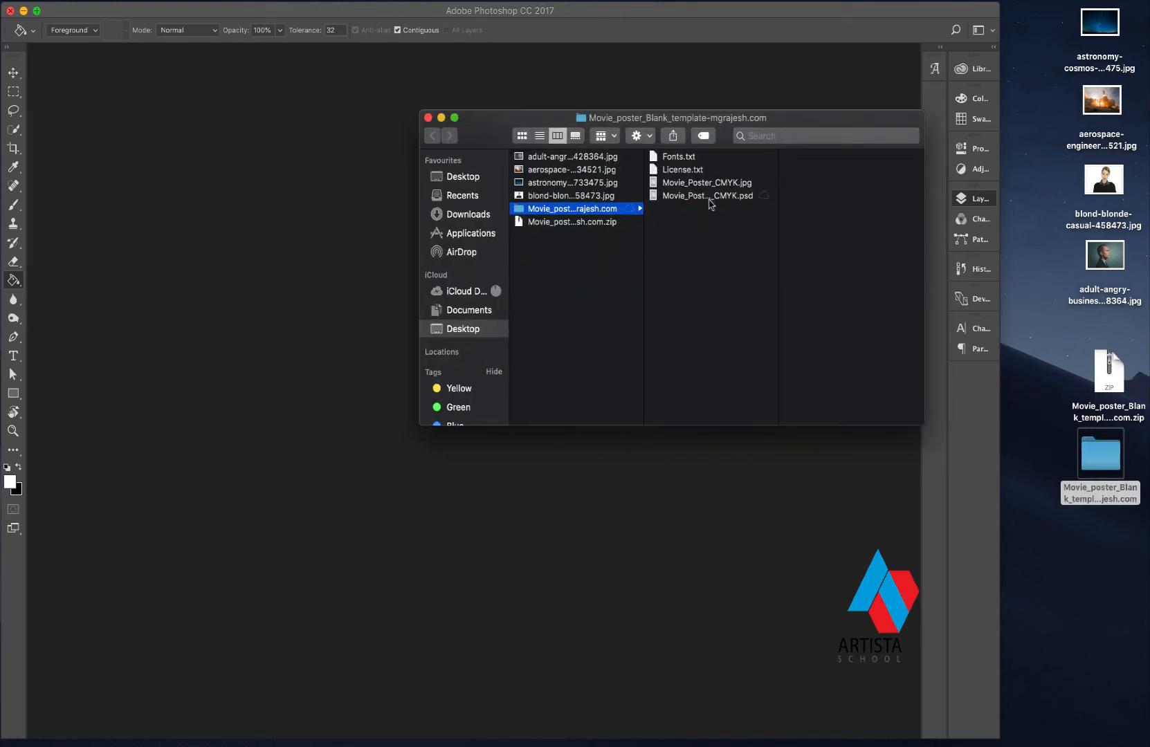
double_click(711, 201)
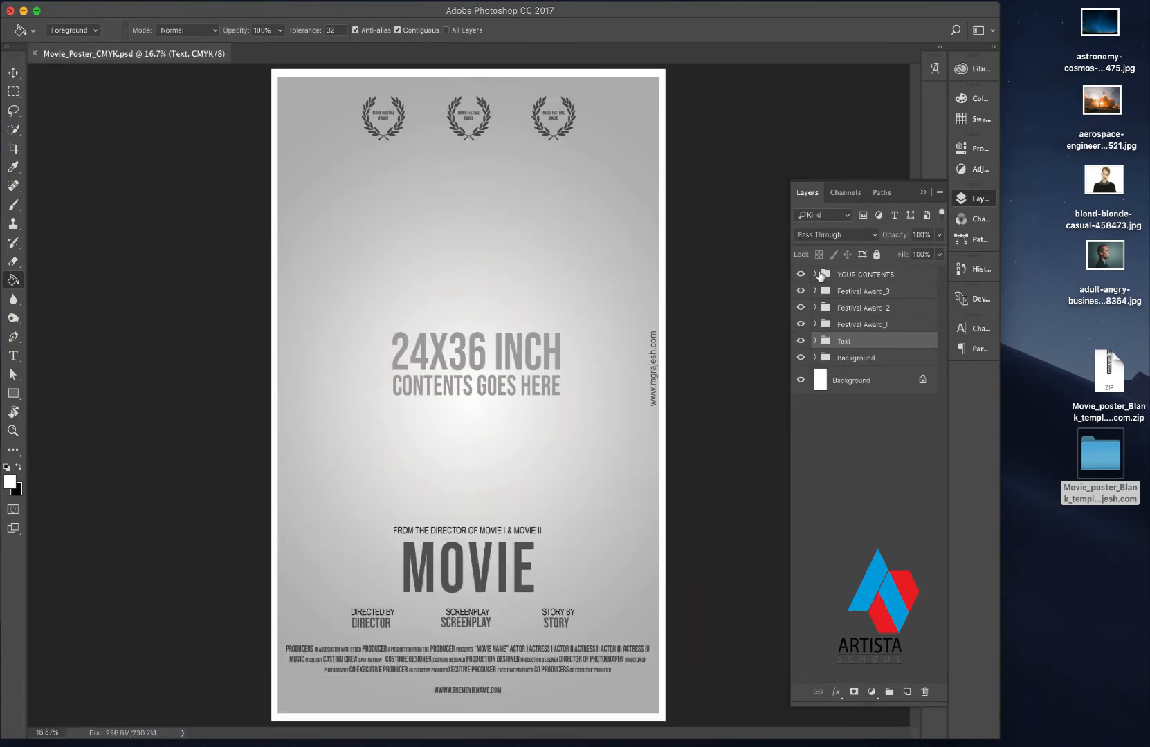
click(838, 274)
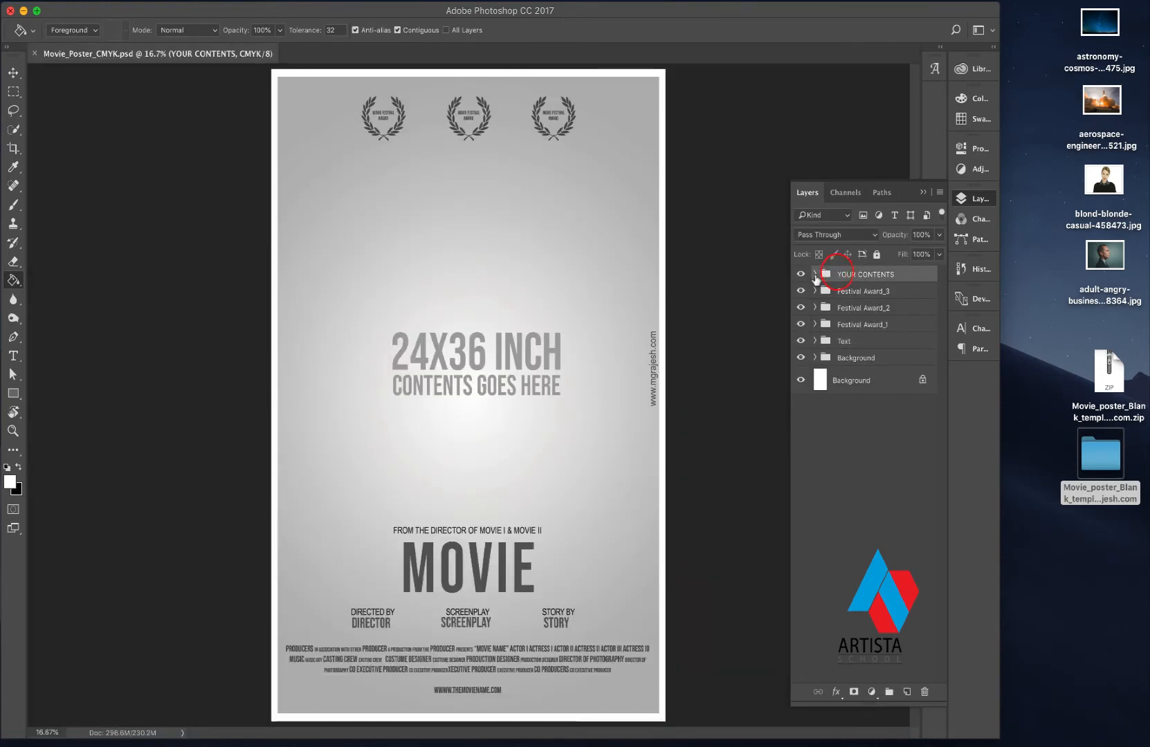
click(815, 274)
- Add a new empty layer in the YOUR CONTENTS group and delete the "24x36 Inch CONTENTS GOES HERE" text layer
click(855, 297)
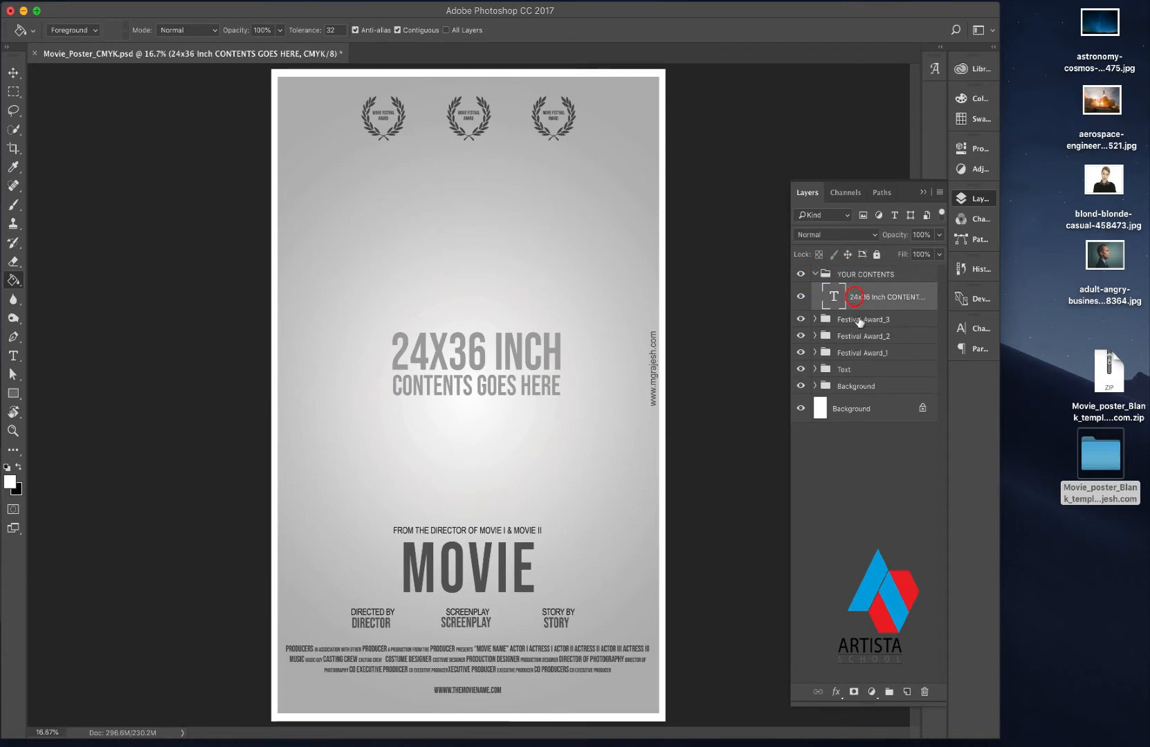
click(906, 692)
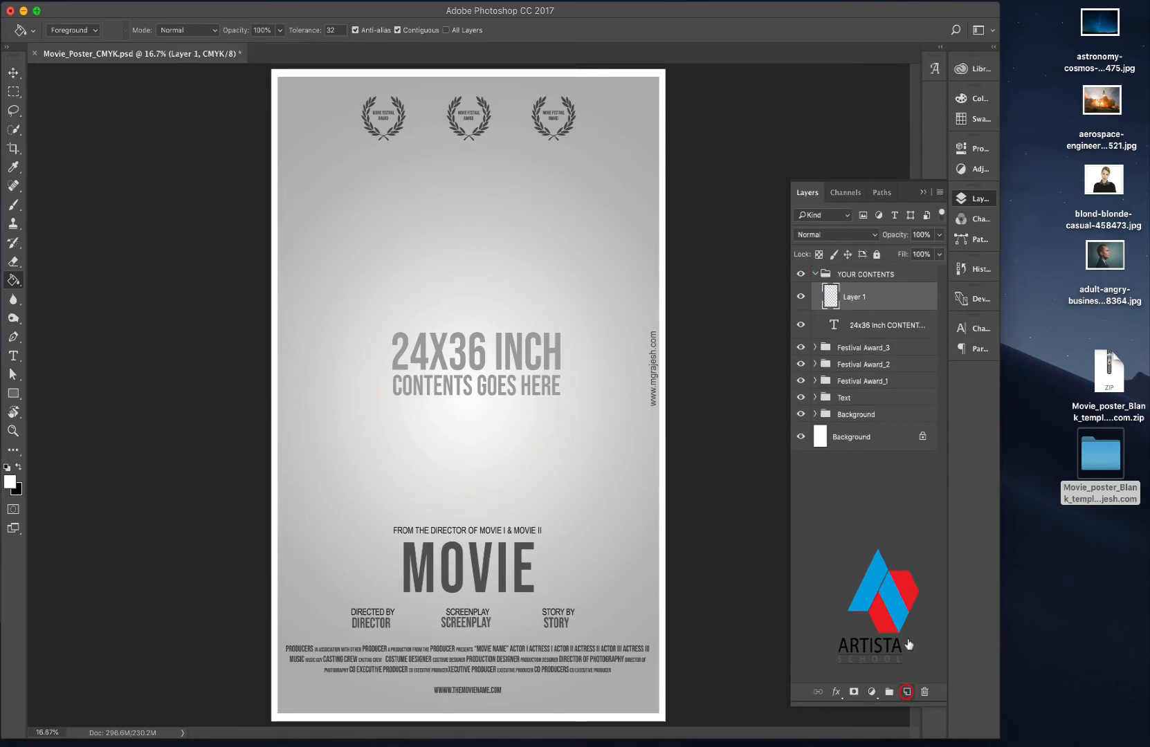
click(868, 323)
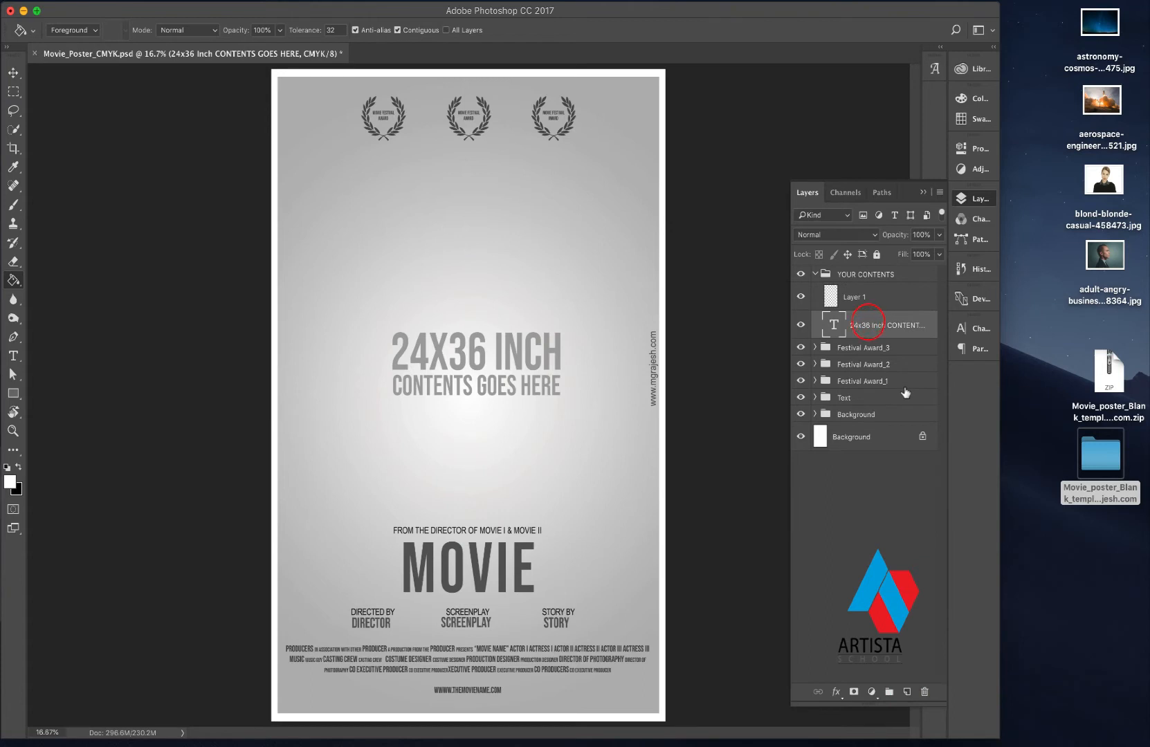
key(Delete)
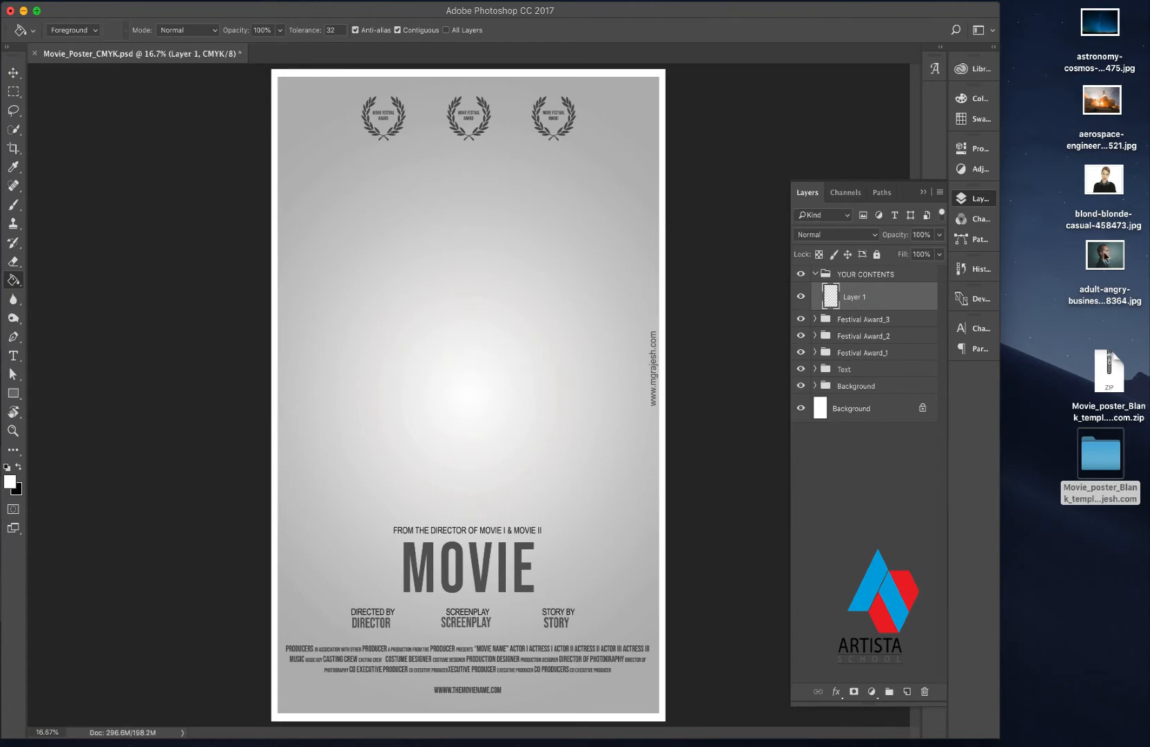
- Open the desktop photo adult-angry-businessman-428364.jpg in Photoshop
click(1105, 257)
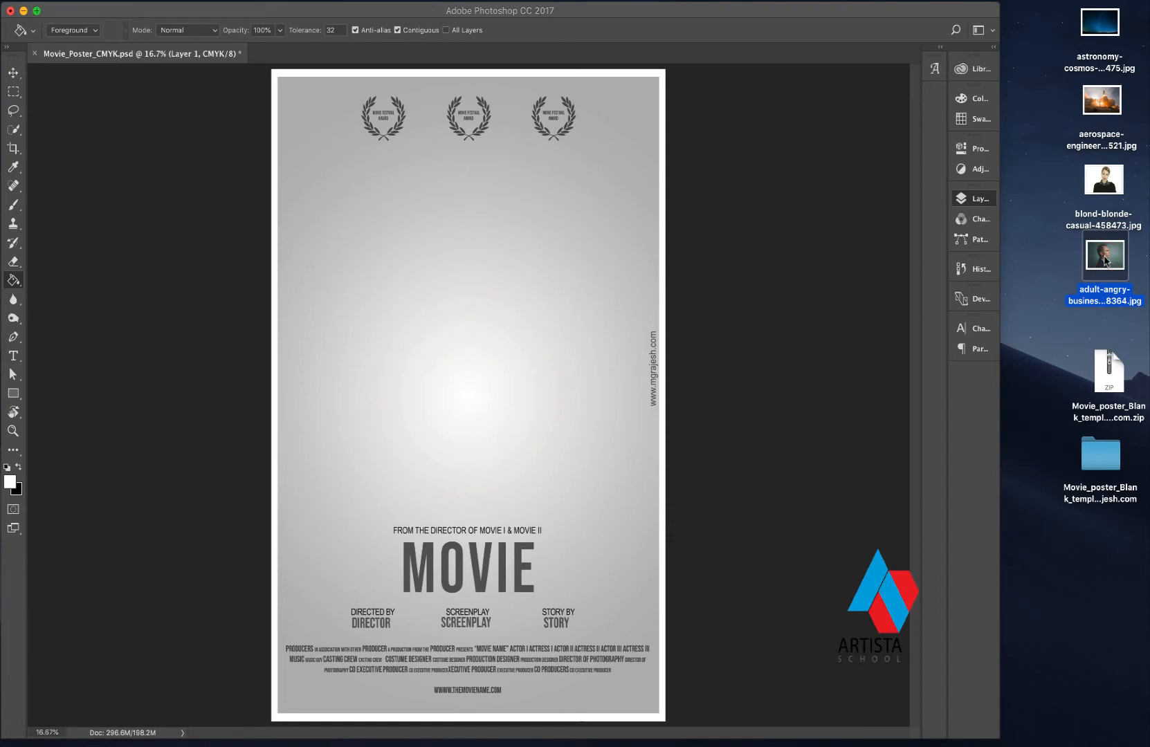
right_click(1105, 261)
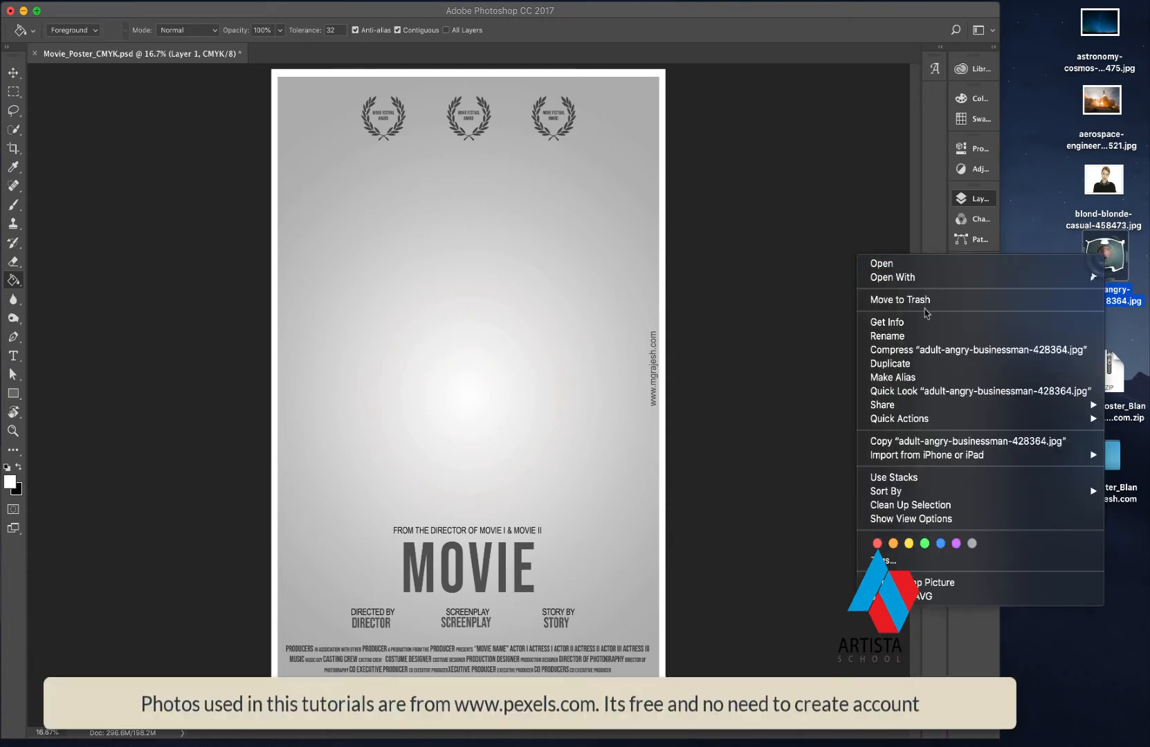
mouse_move(902, 281)
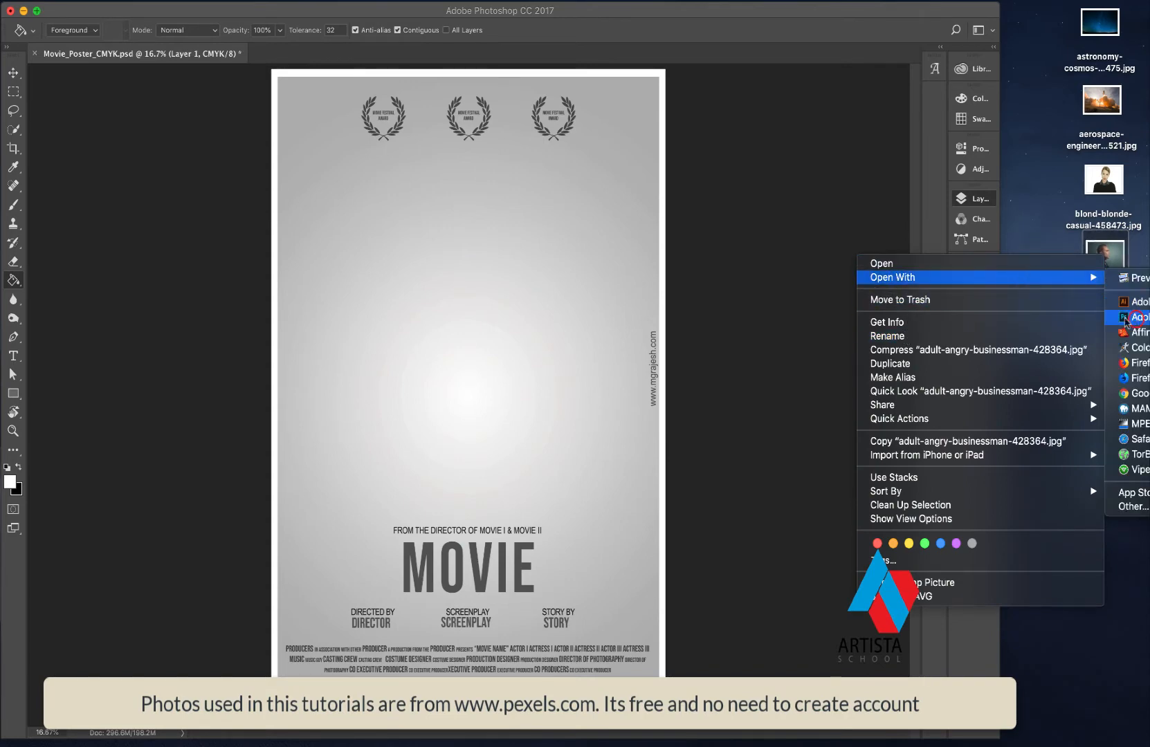
click(1126, 319)
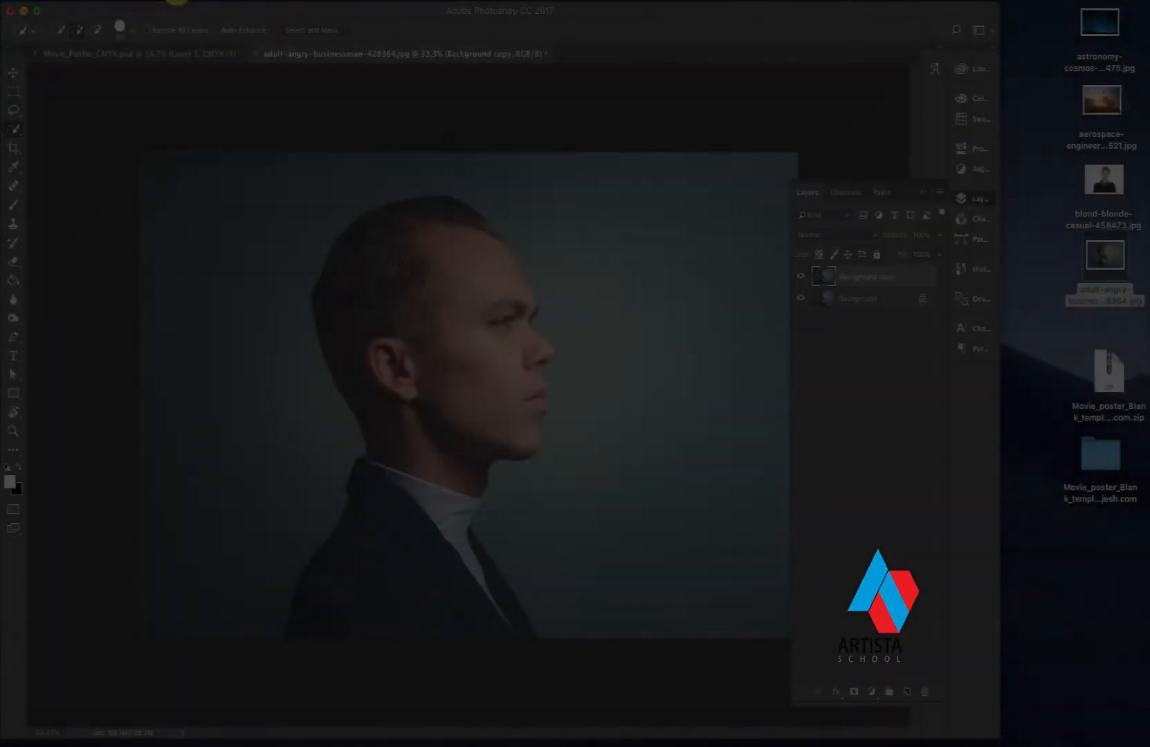
- Apply a Brightness/Contrast adjustment with brightness -5 and contrast 100 to the Background copy layer
click(176, 1)
mouse_move(199, 31)
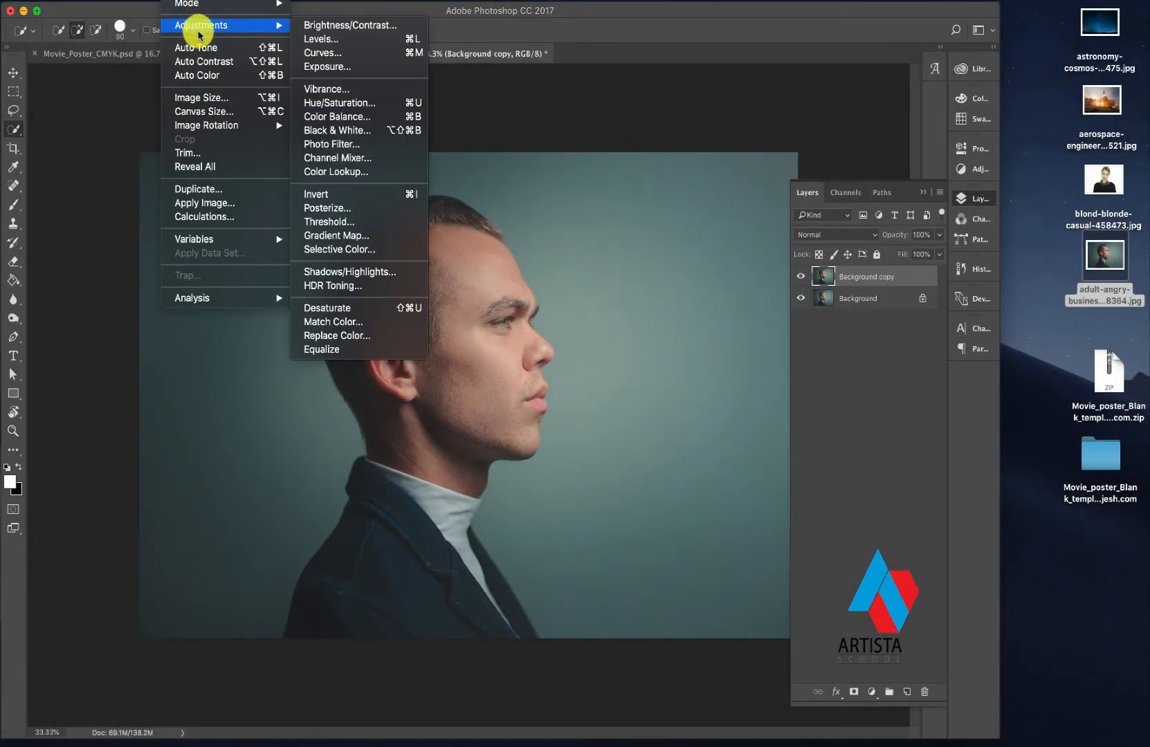
click(337, 26)
drag(388, 159, 804, 288)
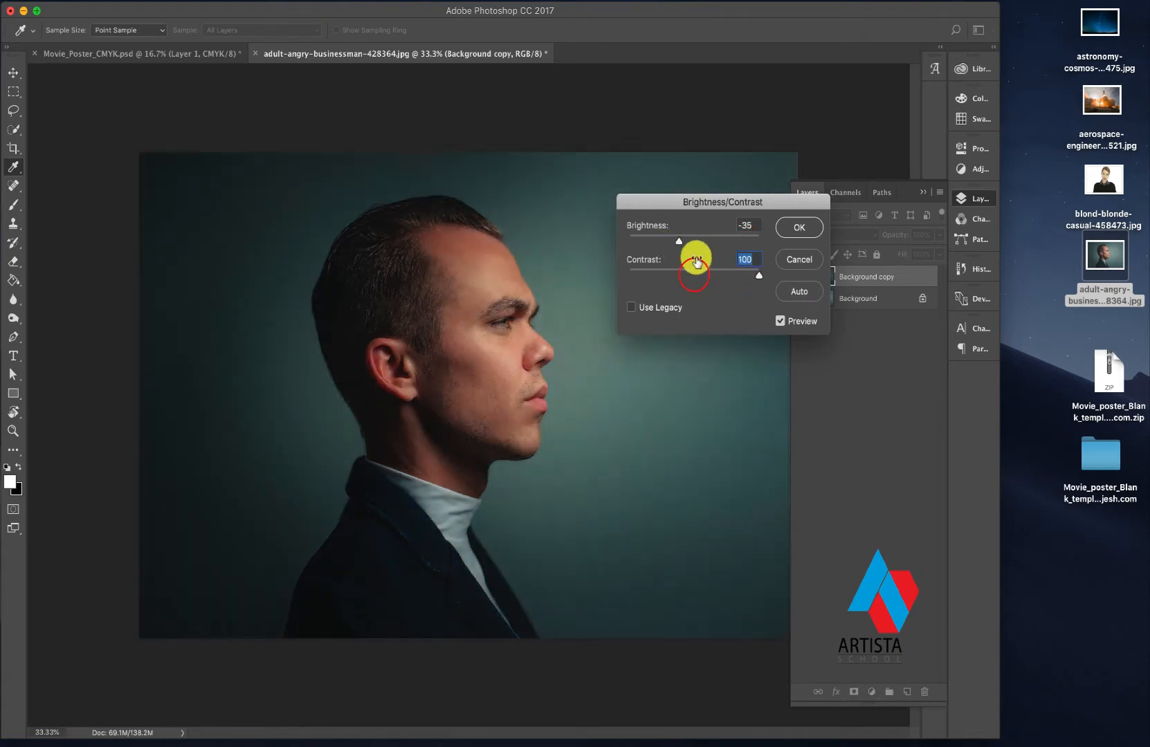
drag(677, 242, 692, 249)
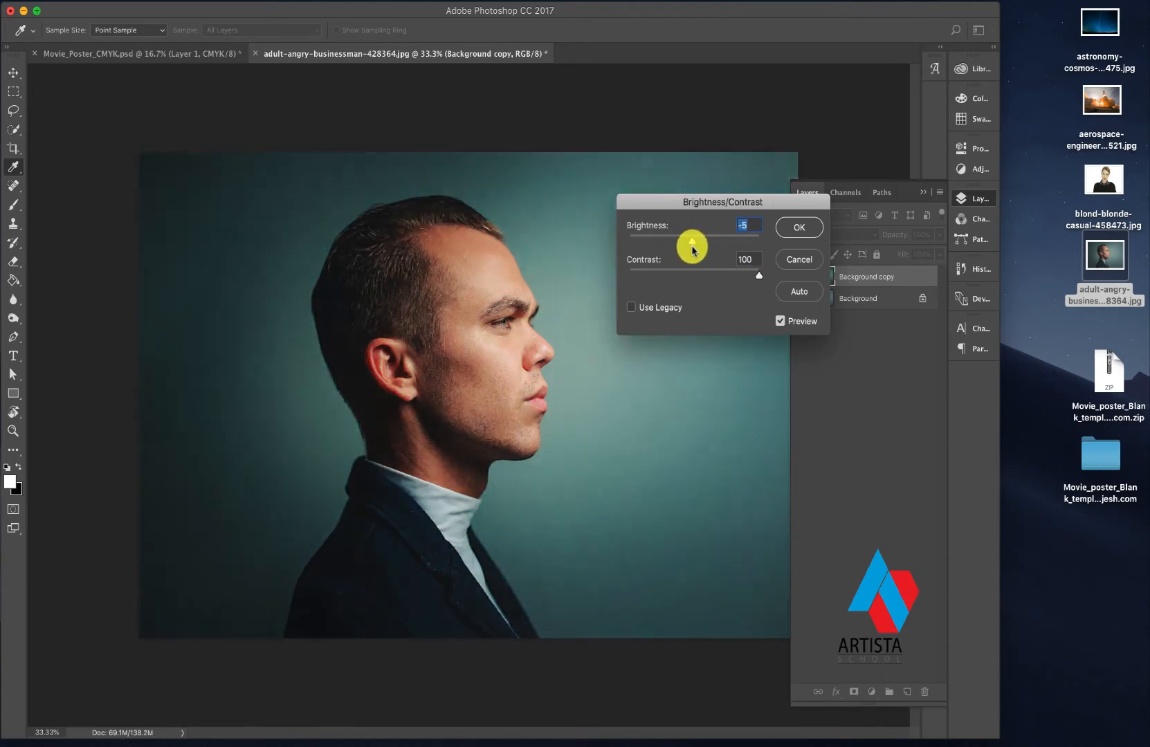
click(796, 227)
- Select the whole man, including his head, jacket and collar, with the Quick Selection tool
key(w)
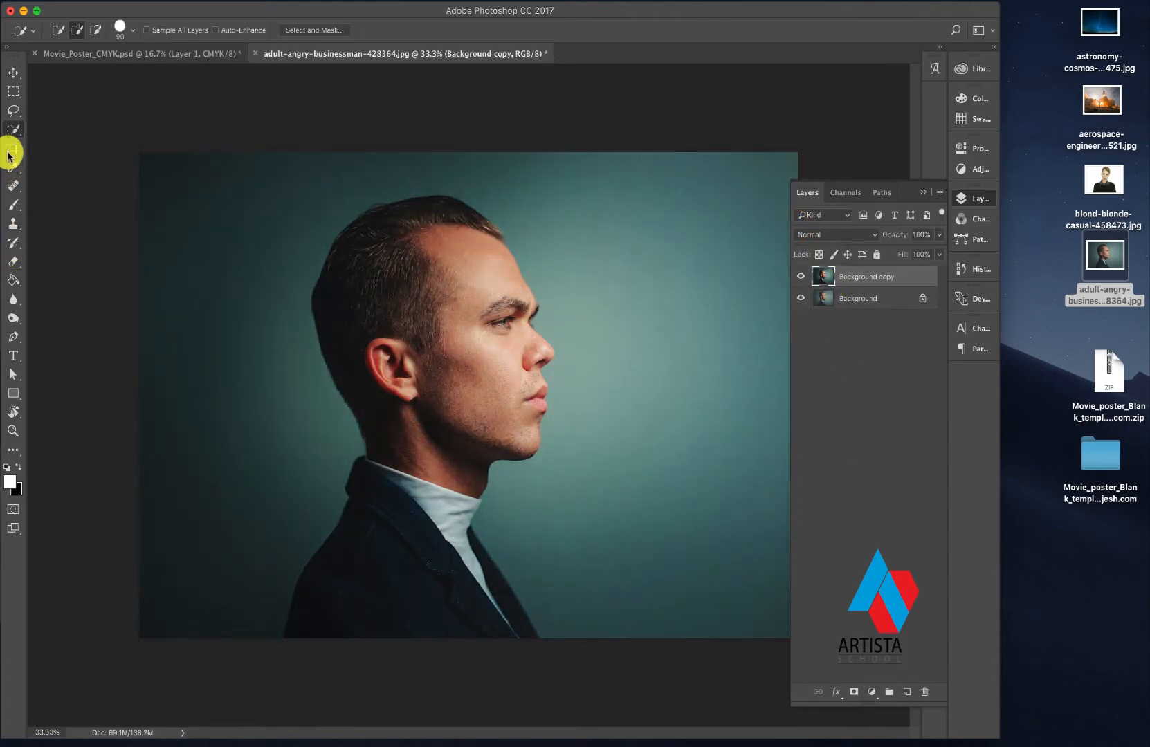
click(13, 130)
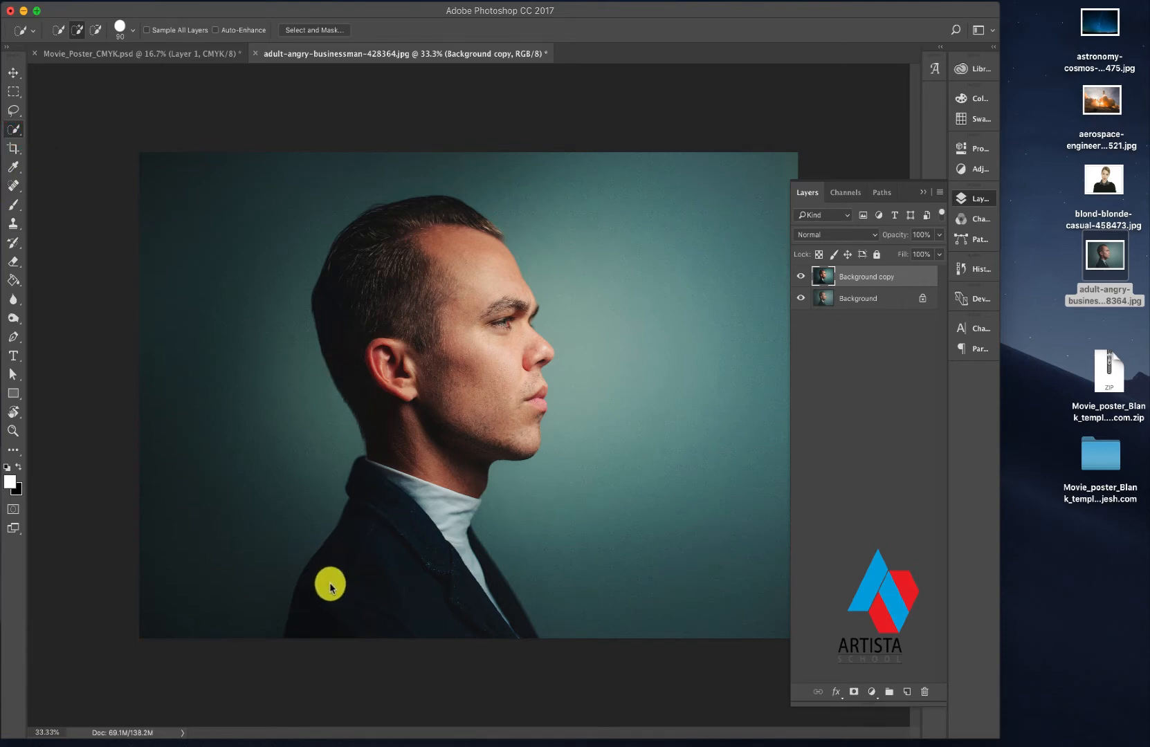
mouse_move(311, 593)
mouse_down()
mouse_move(414, 459)
mouse_move(419, 424)
mouse_move(353, 294)
mouse_move(398, 279)
mouse_up()
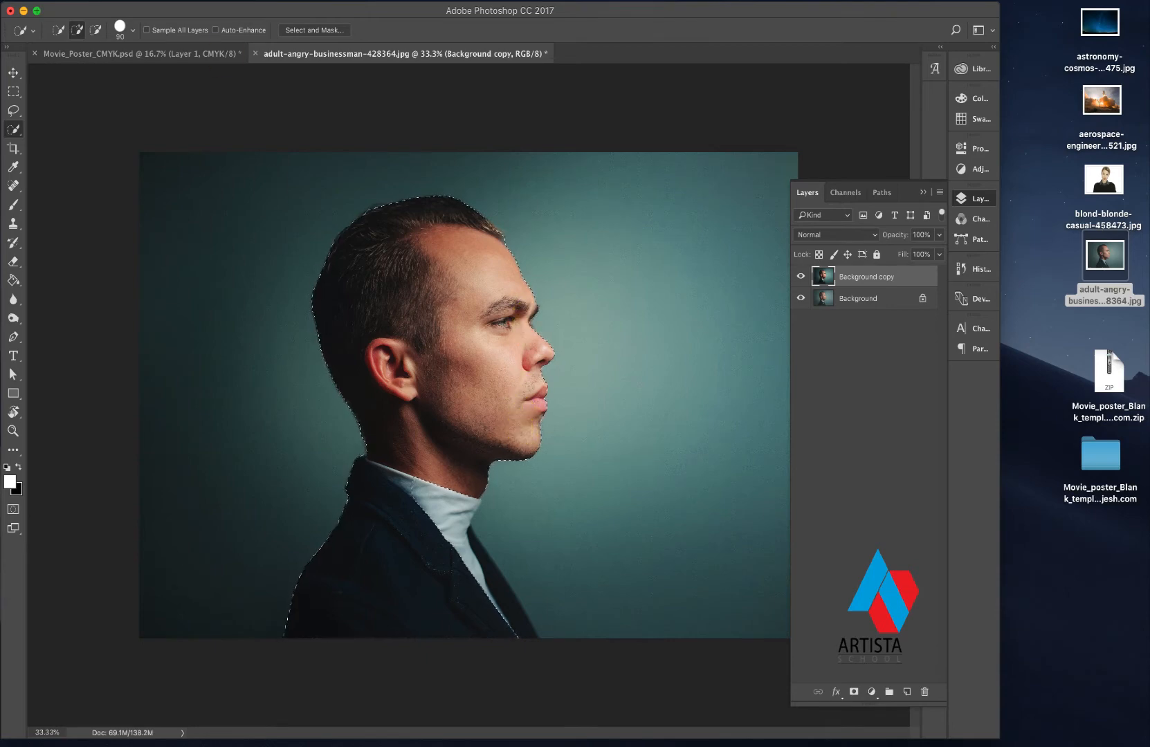
drag(411, 498, 501, 579)
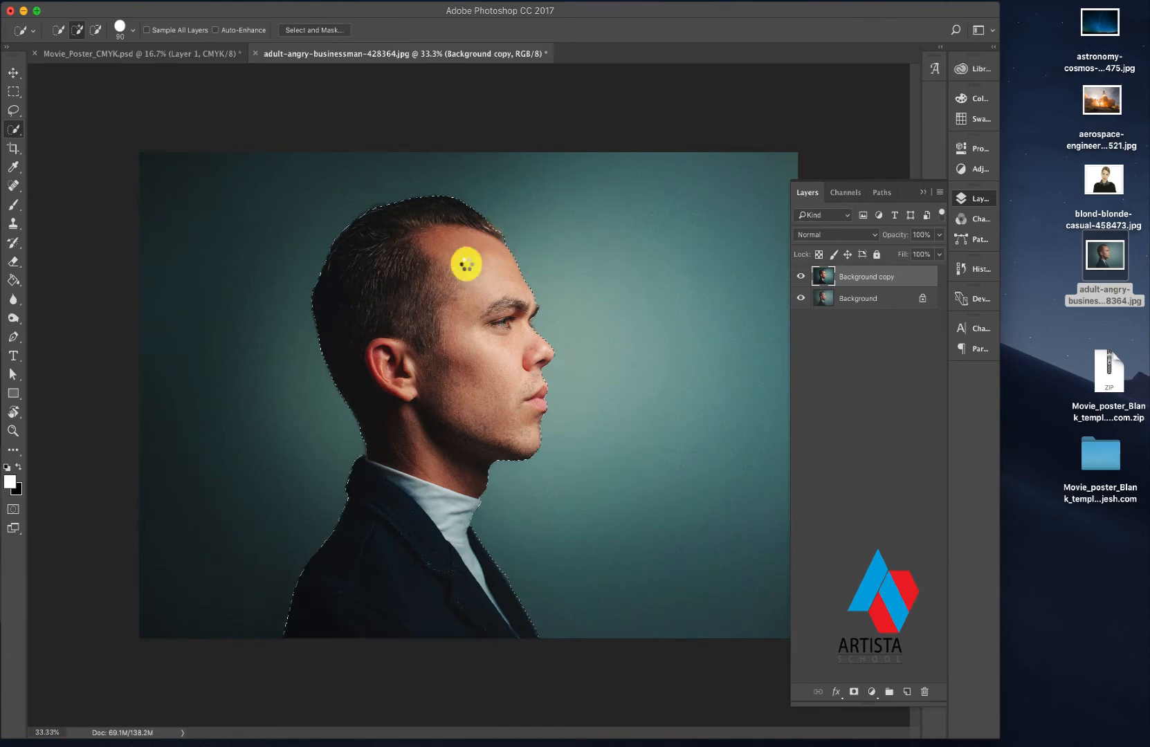
- Refine the selection edge in Select and Mask by brushing along the man's hair, nape, forehead, chin and neck, and apply it
right_click(411, 282)
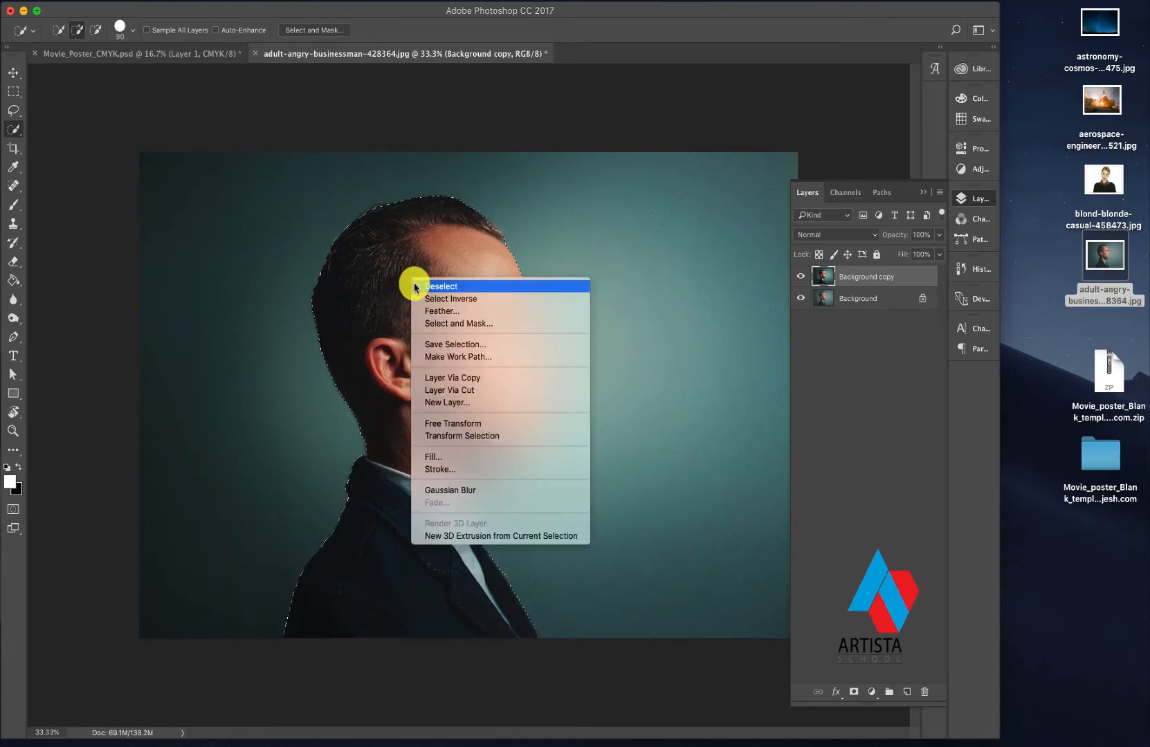
click(453, 326)
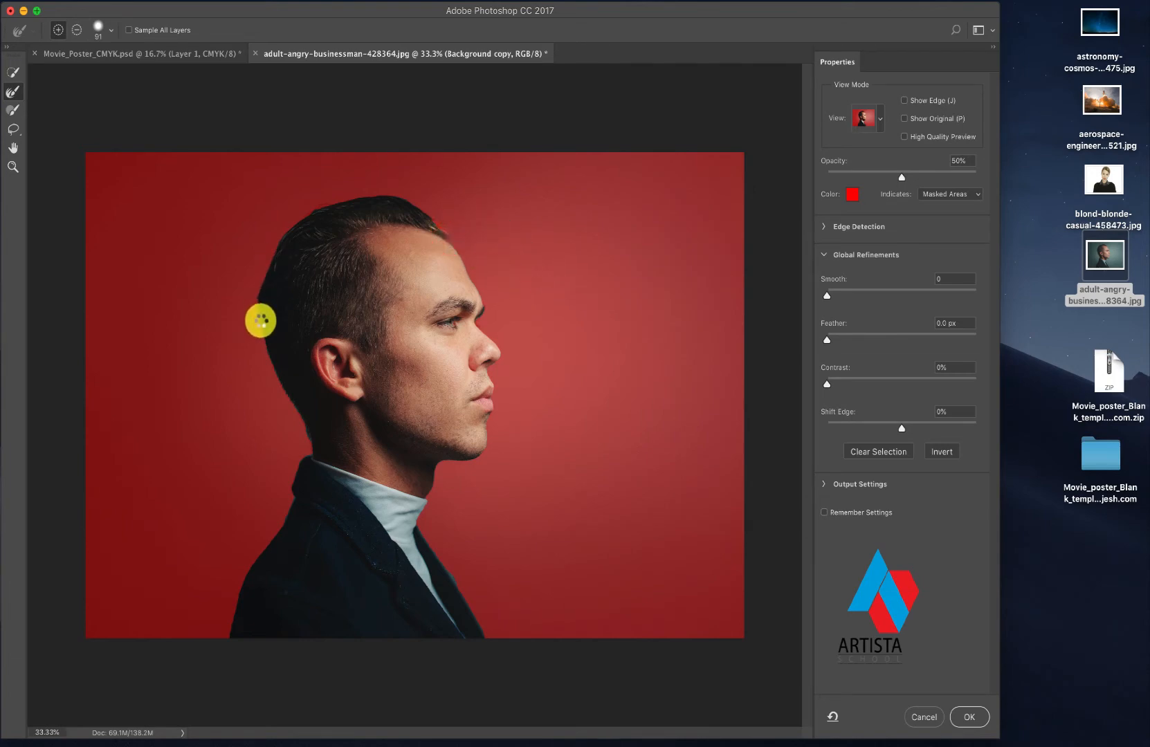
click(261, 325)
click(268, 346)
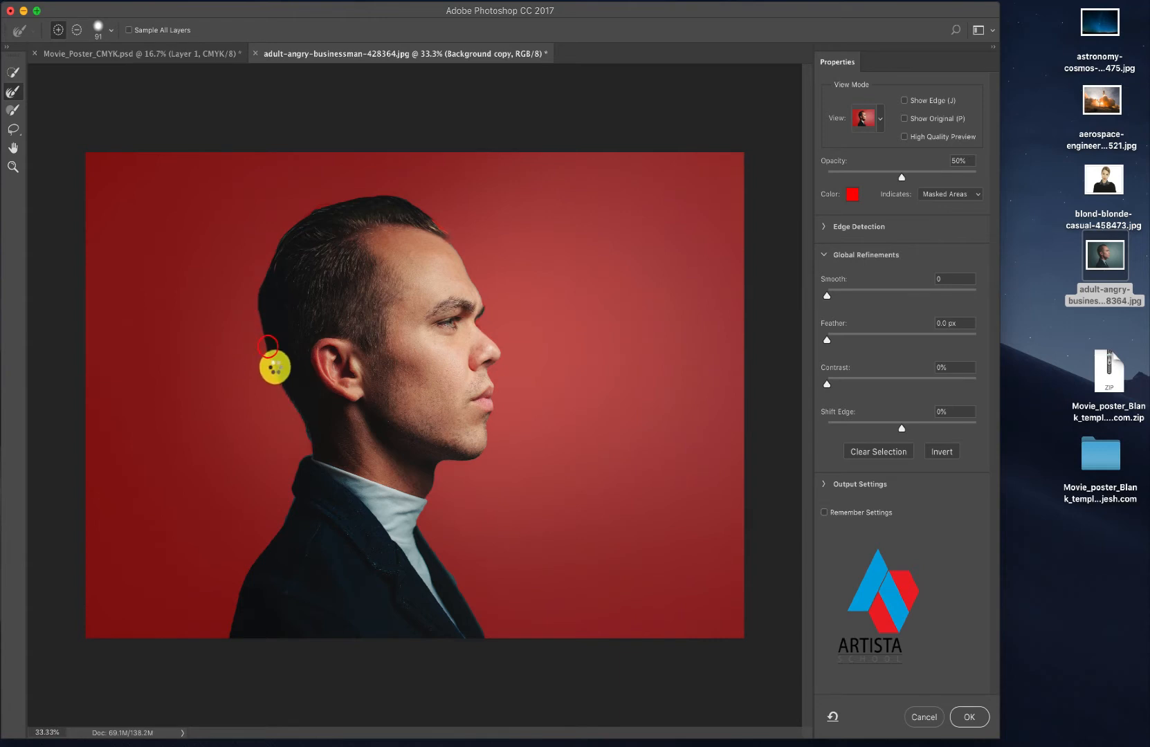
click(277, 376)
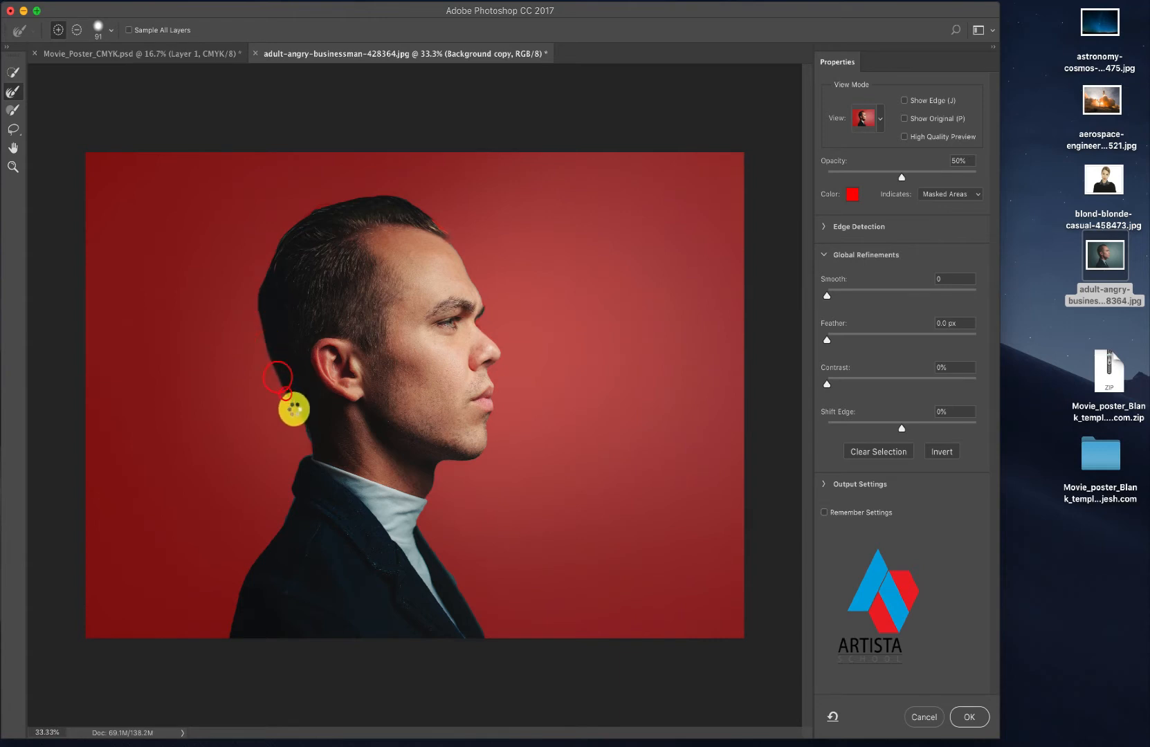
click(301, 416)
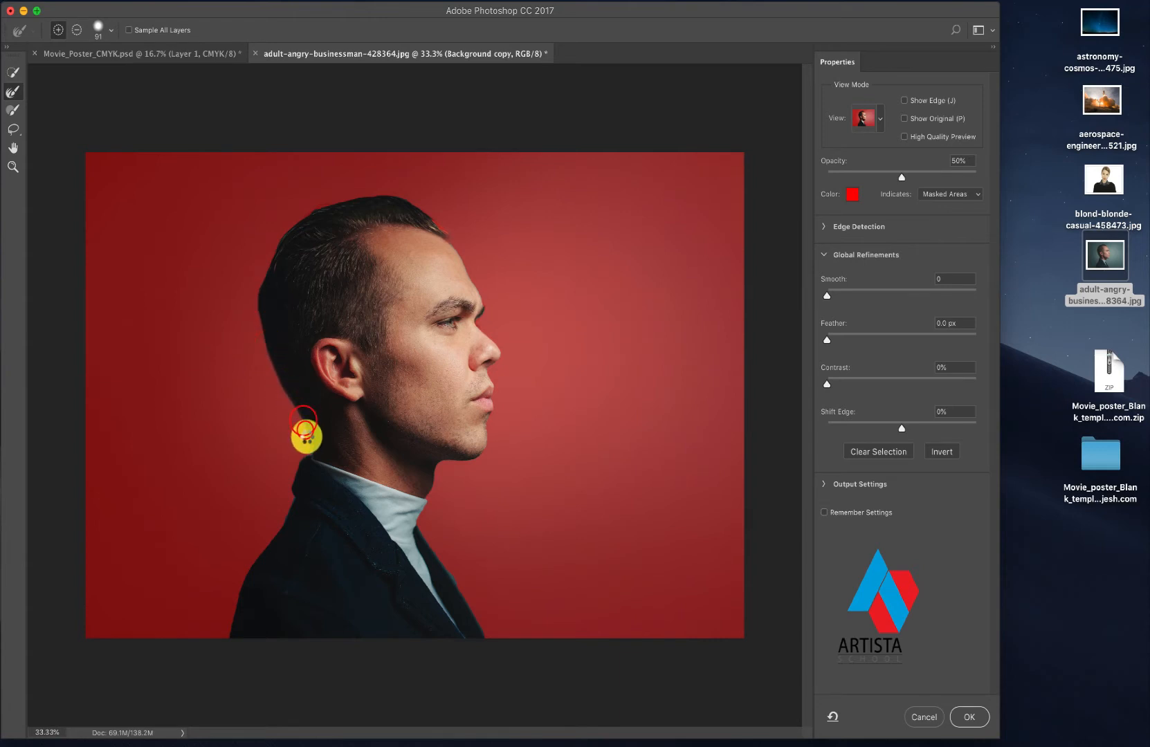
click(317, 211)
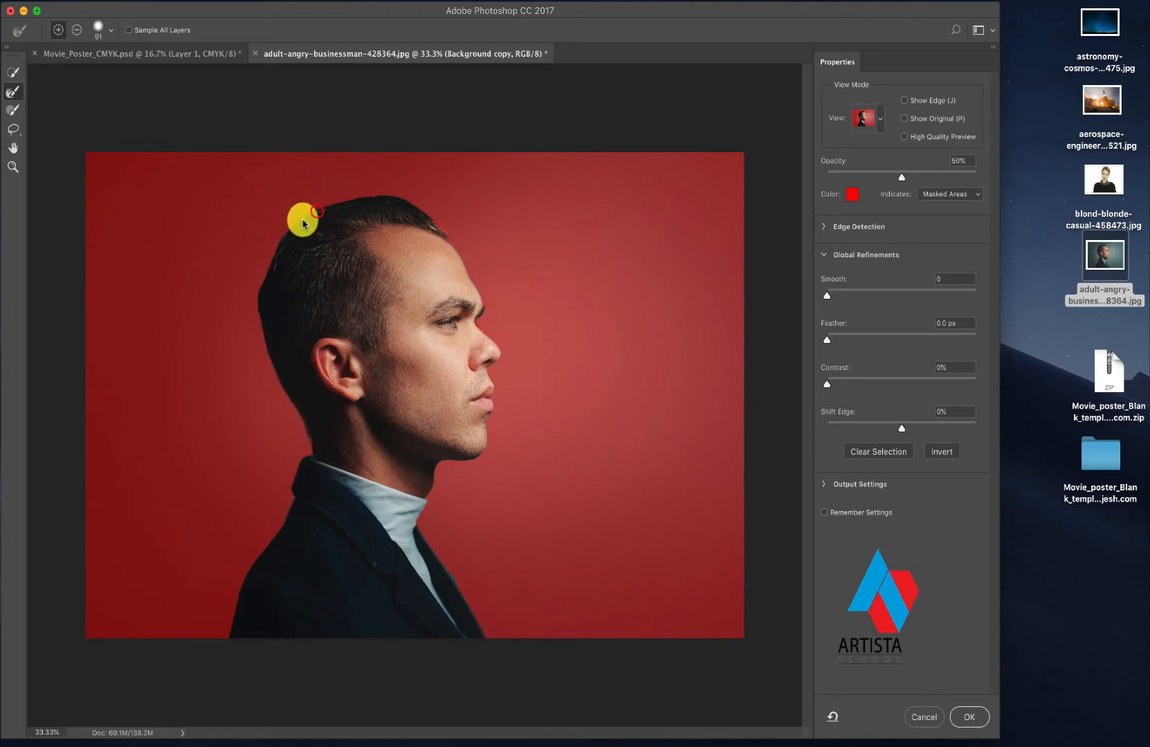
click(285, 236)
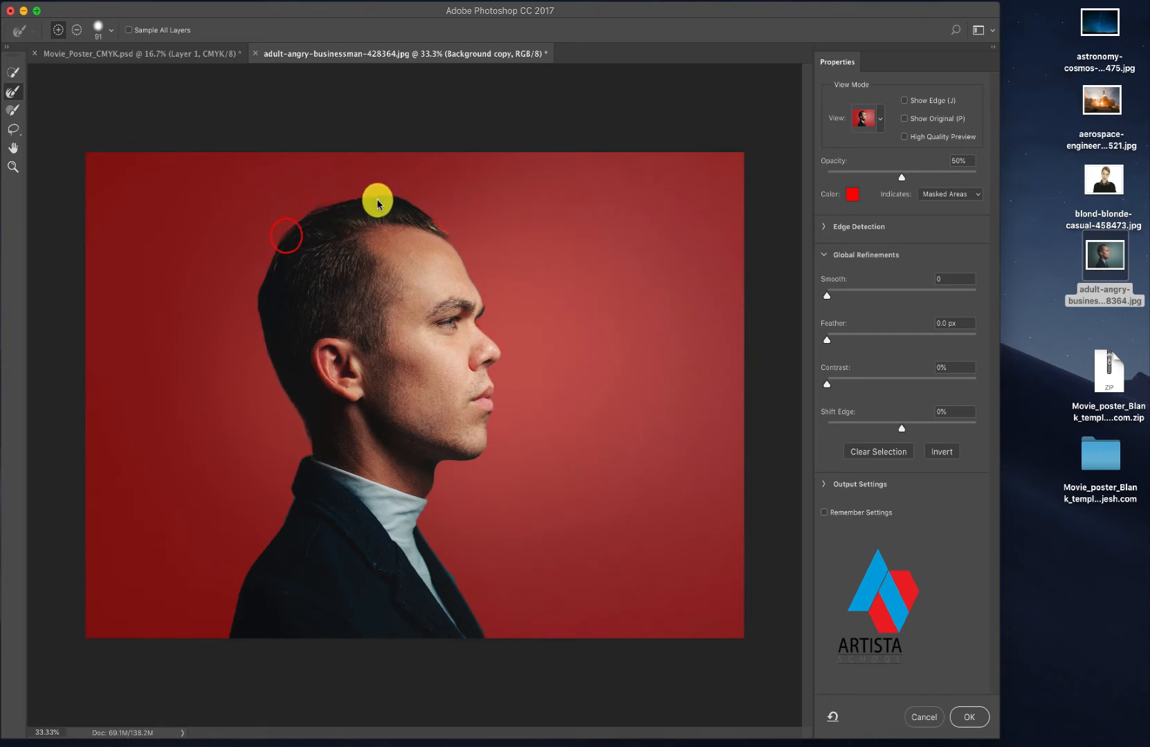
click(429, 221)
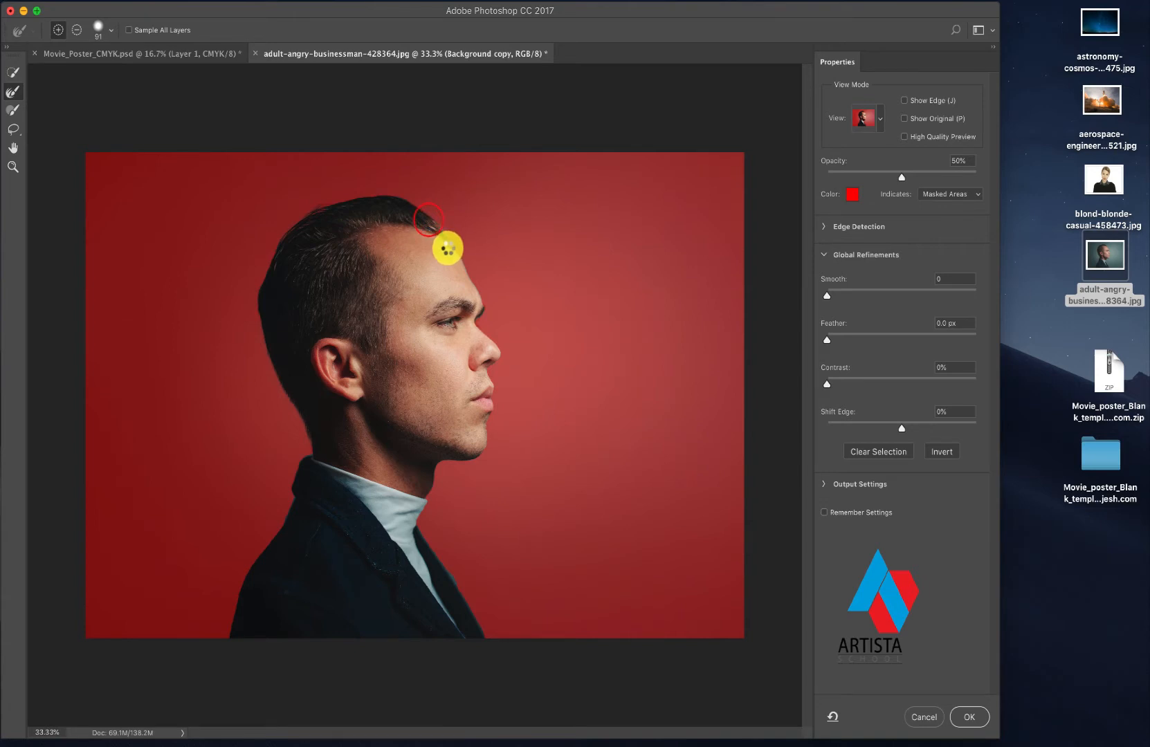
click(268, 267)
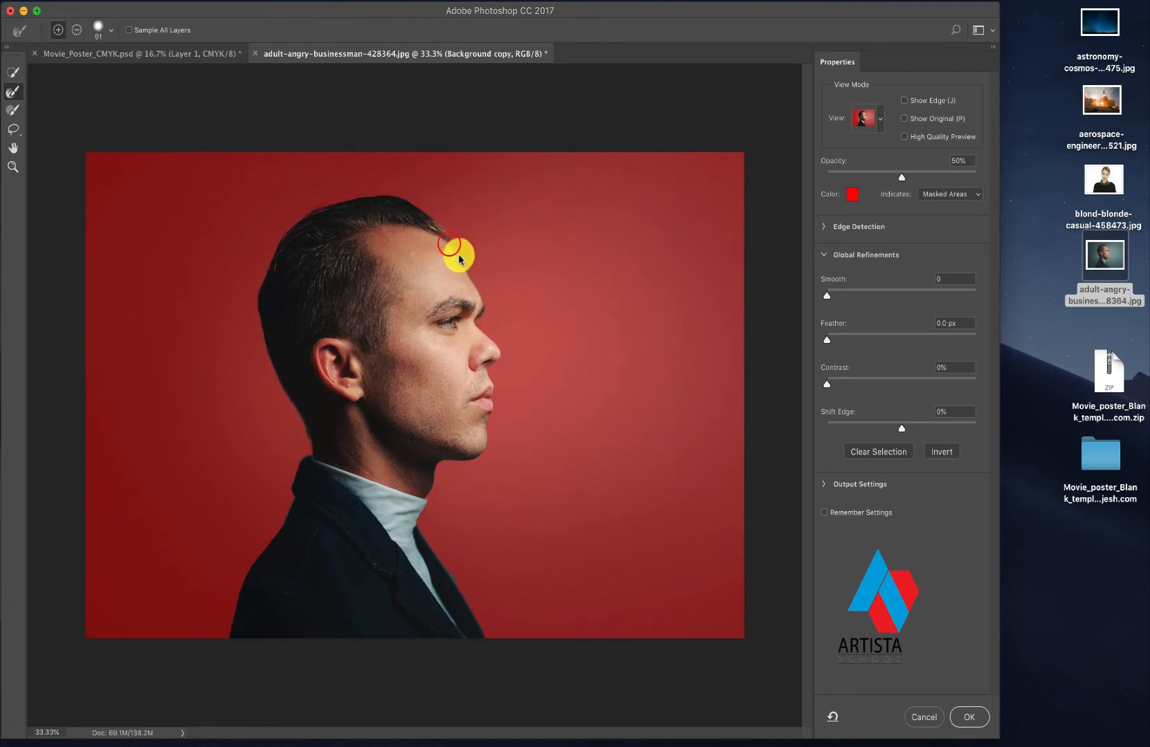
drag(459, 259, 468, 272)
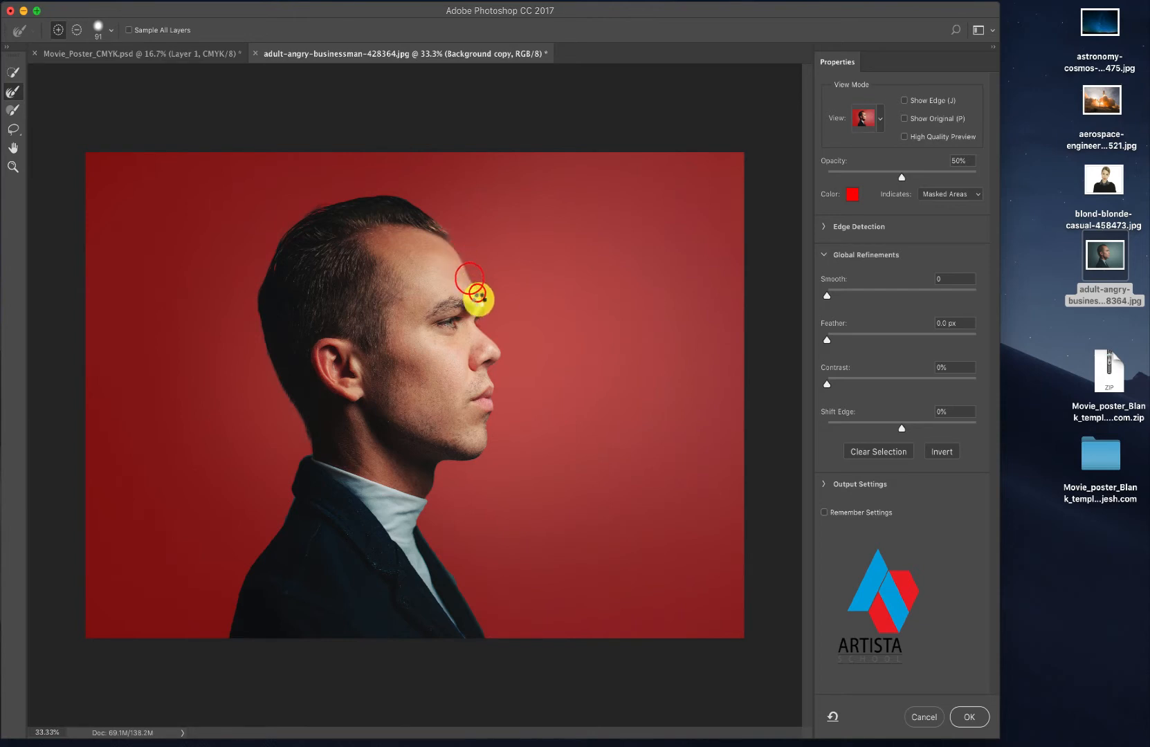
drag(466, 461, 436, 466)
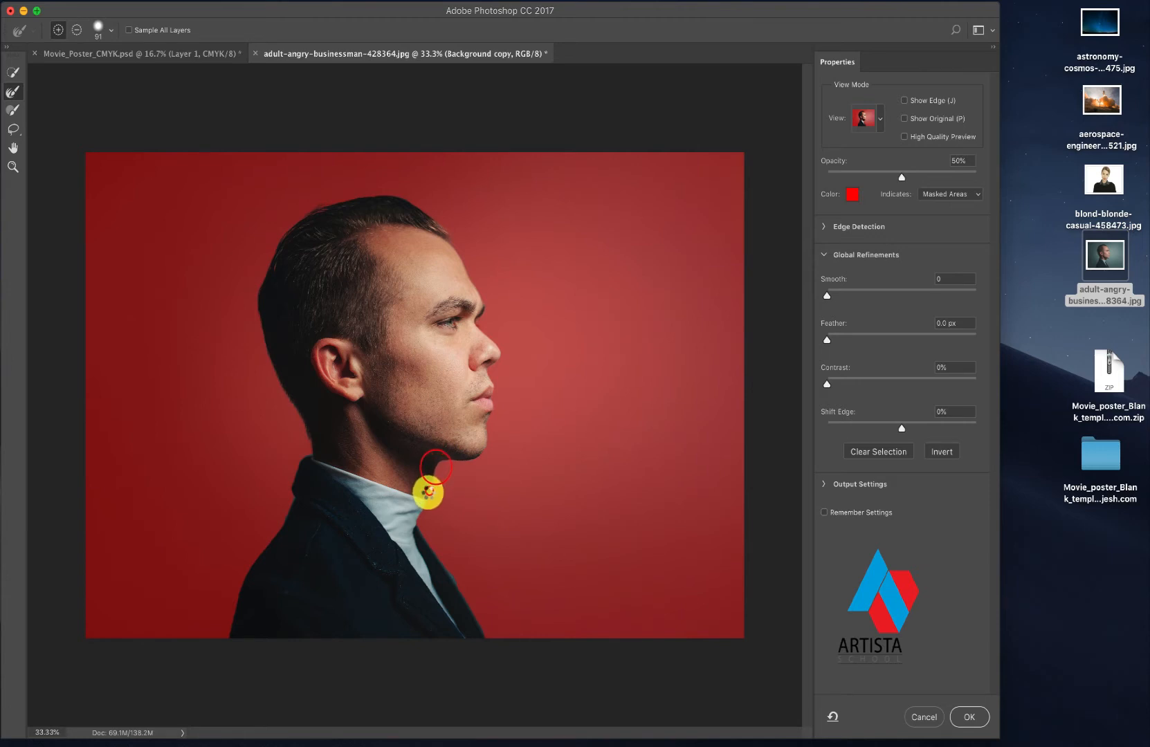
click(428, 492)
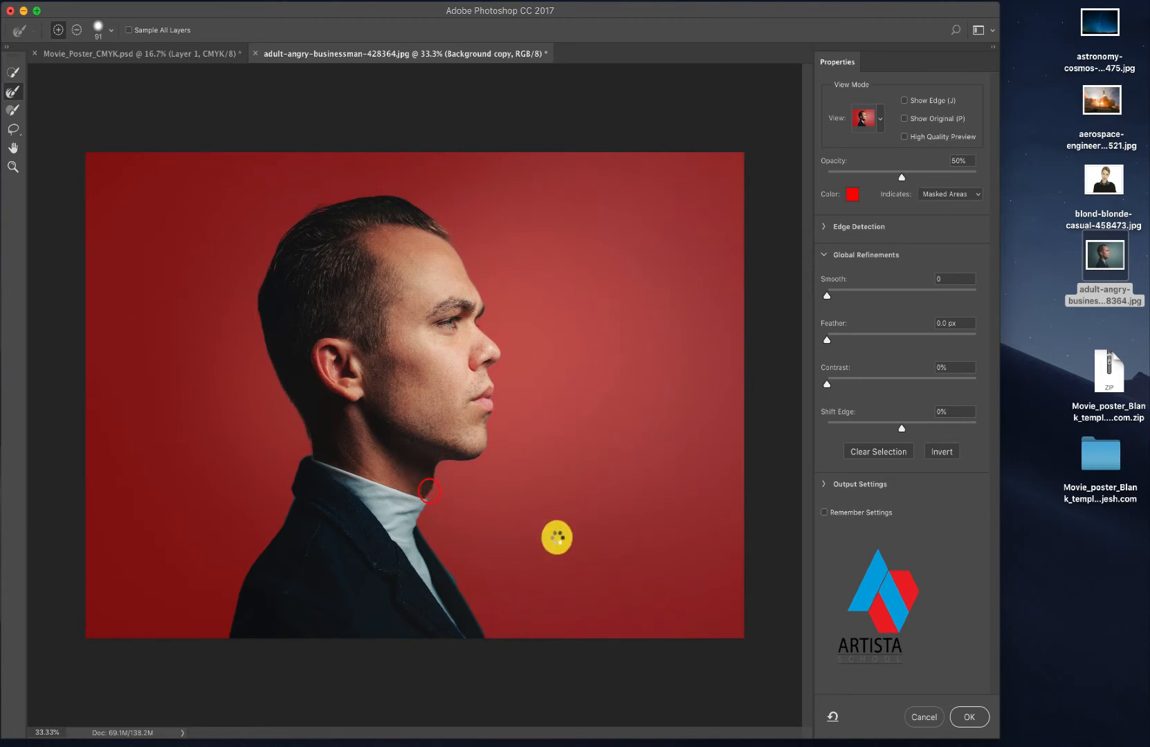
click(486, 420)
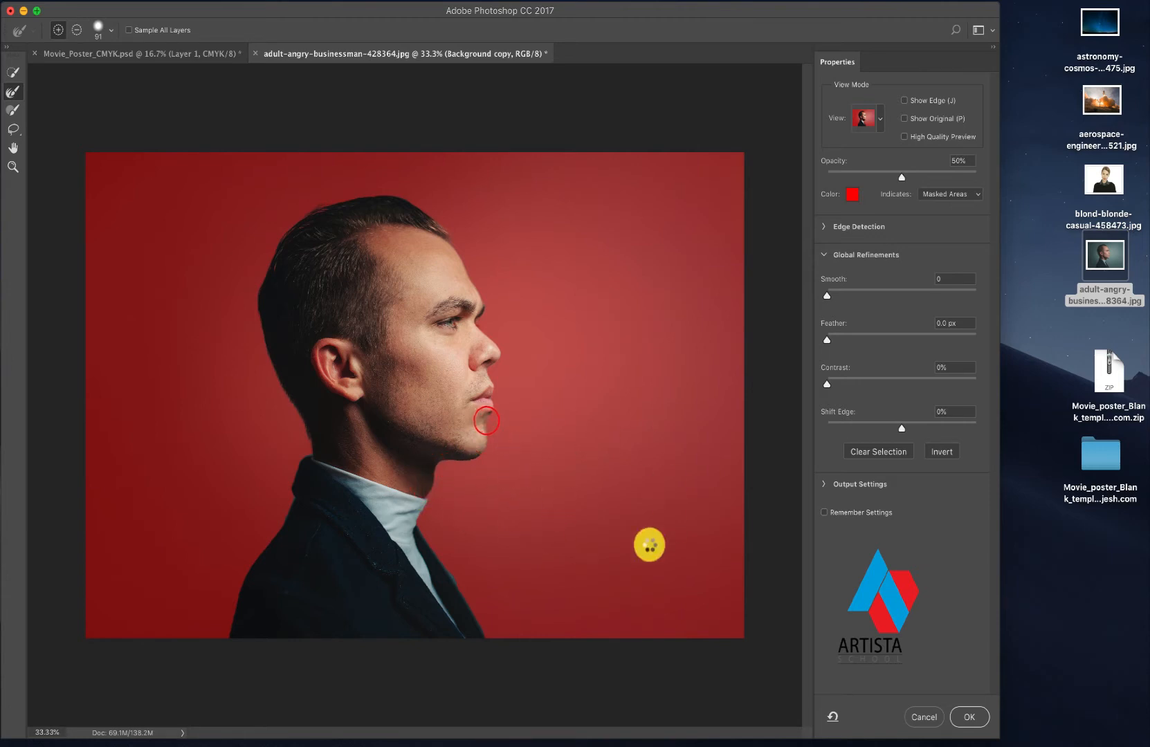
click(969, 717)
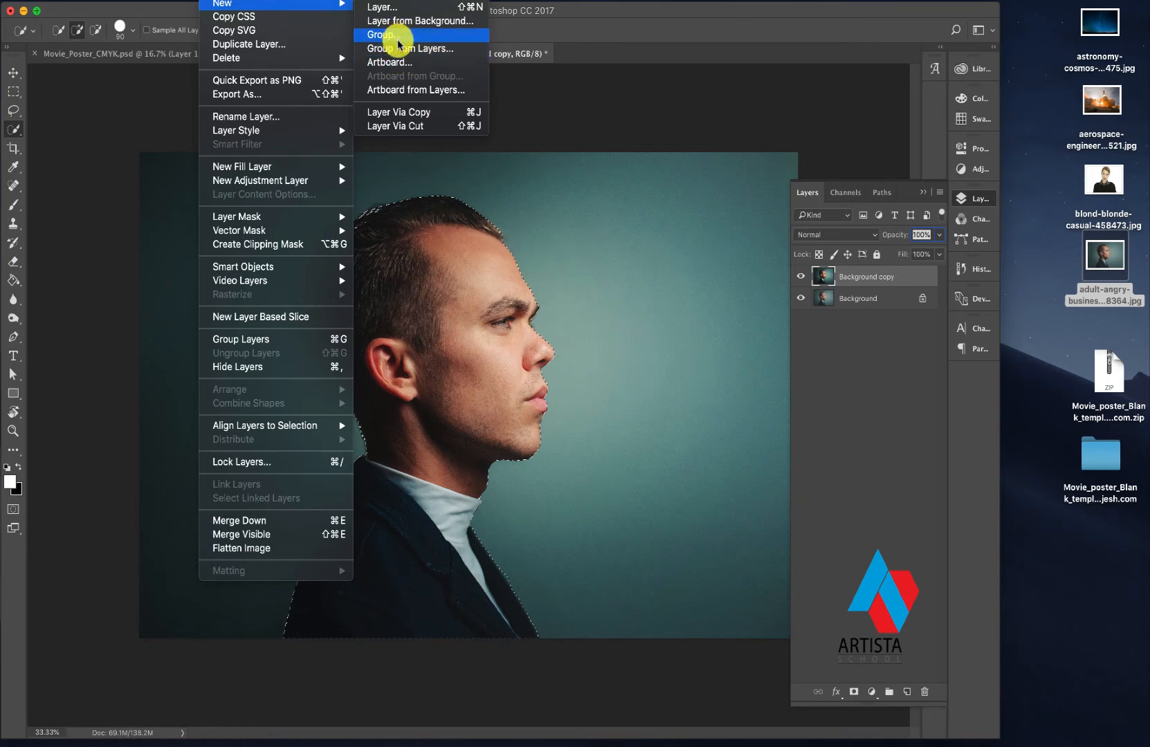
- Copy the selected man to a new layer and hide the Background copy and Background layers
click(413, 112)
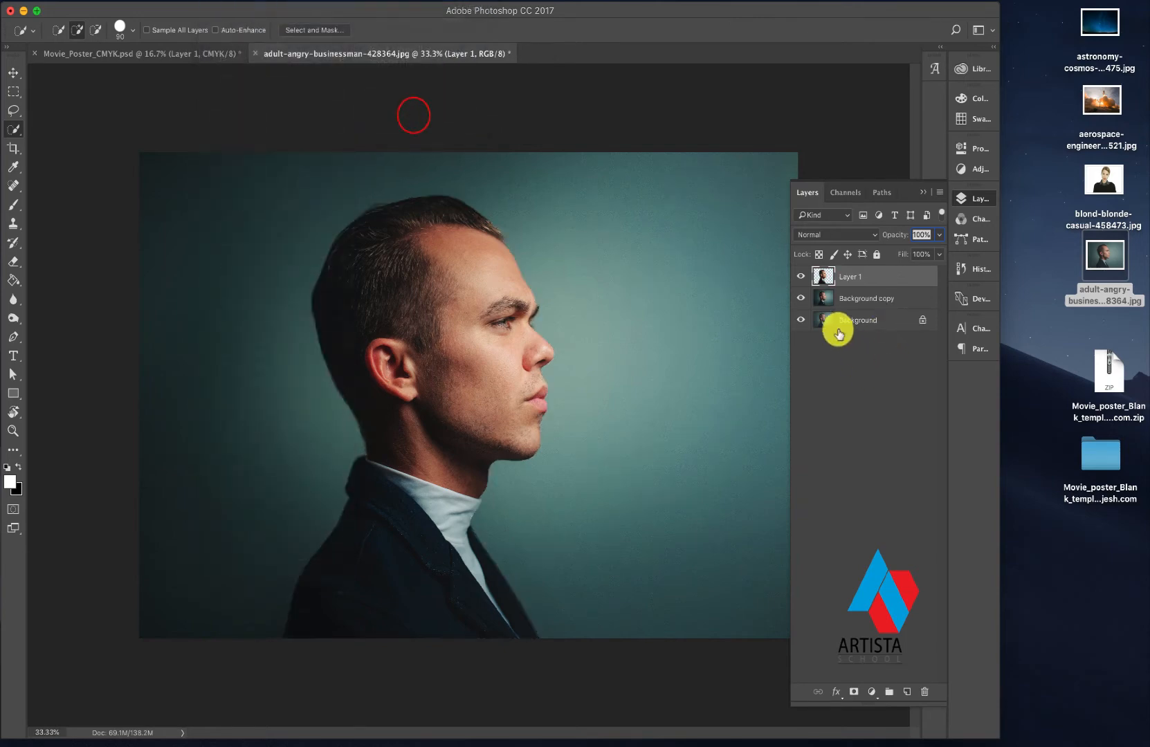
drag(801, 299, 800, 324)
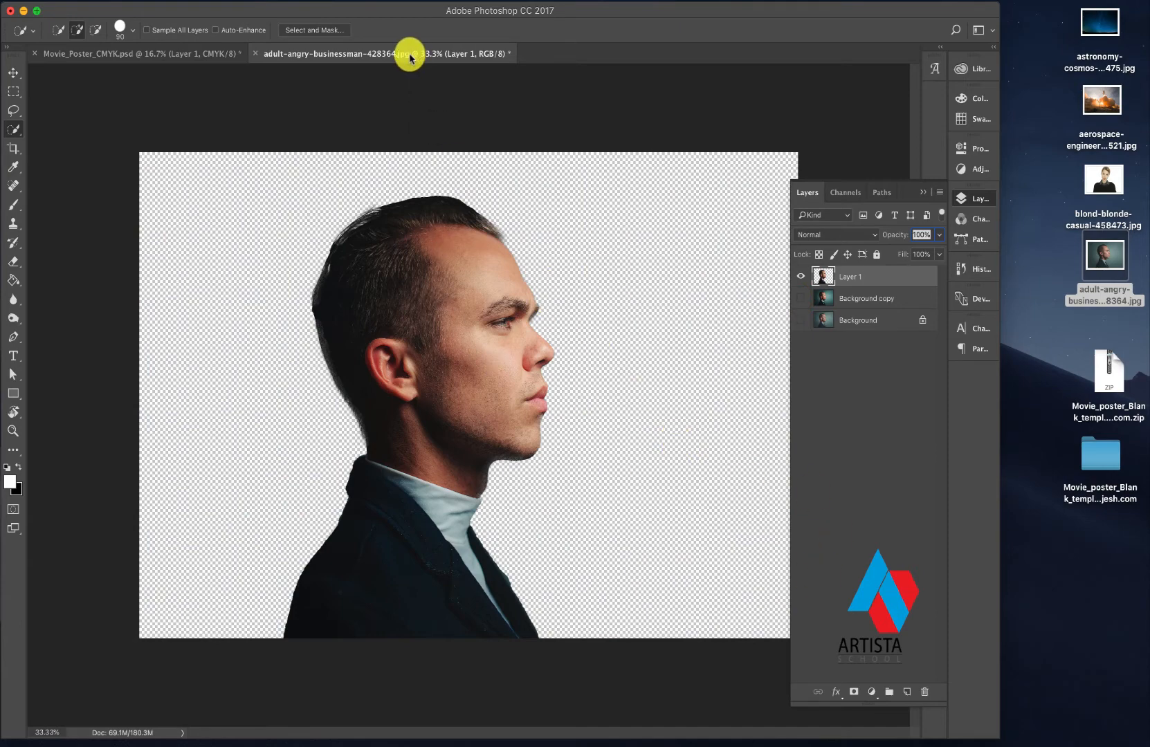
- Float the businessman photo in its own window and move the cut-out man into the movie poster document
drag(410, 58, 596, 158)
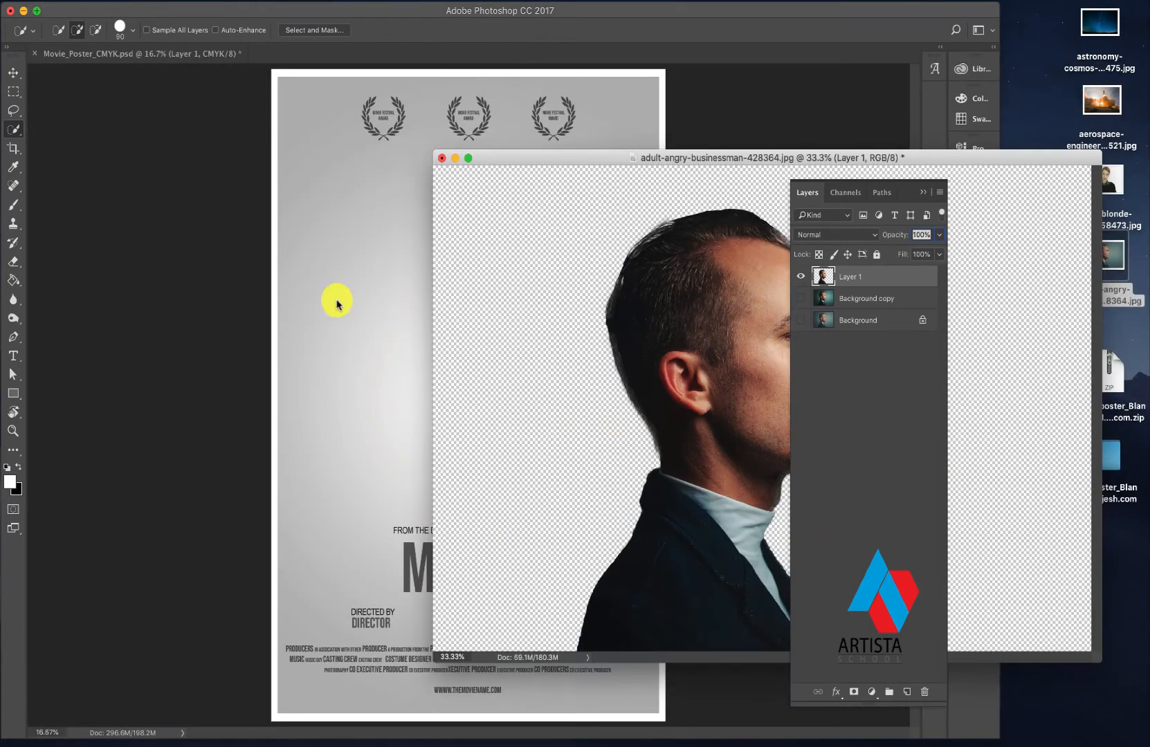
click(13, 72)
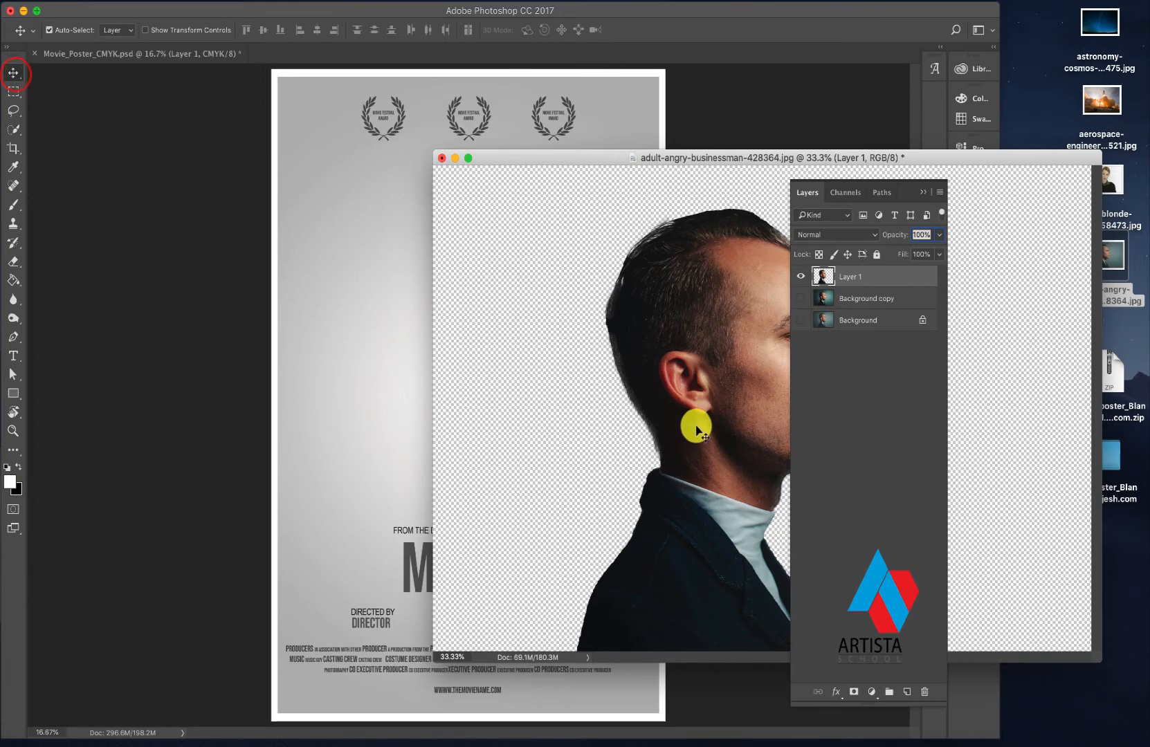
drag(696, 432, 456, 312)
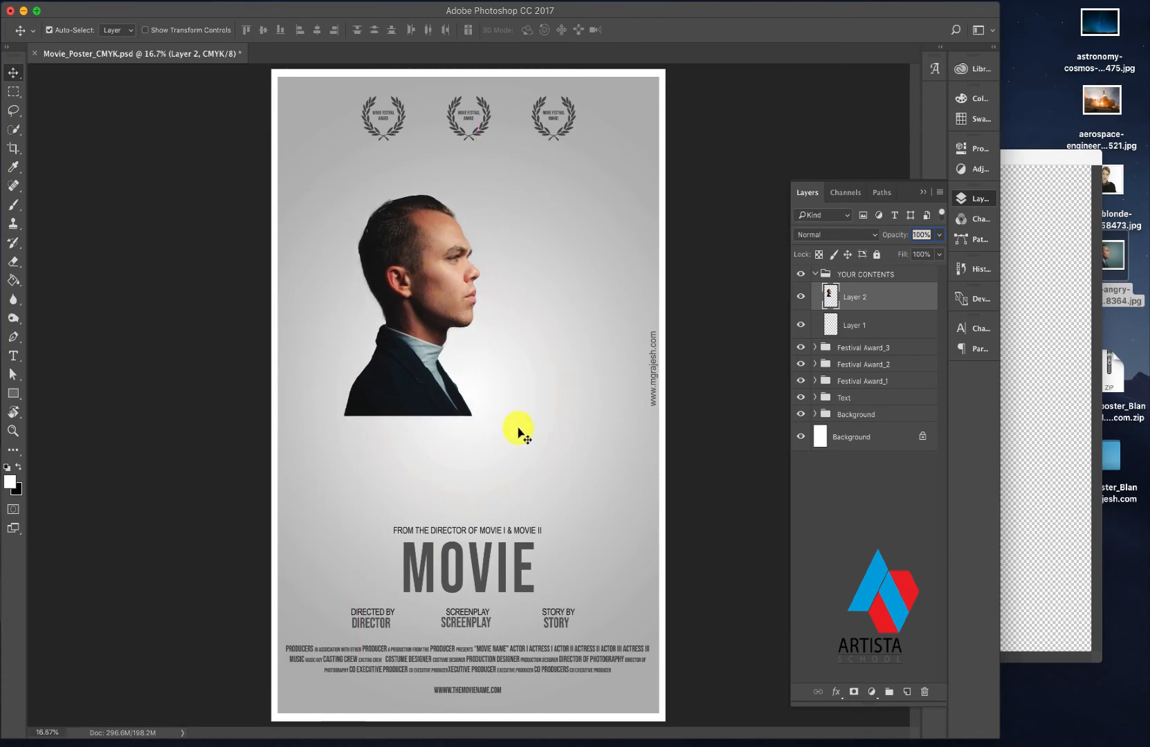
- Scale the man on the poster proportionally to about 136% and center him above the movie title
key(super+t)
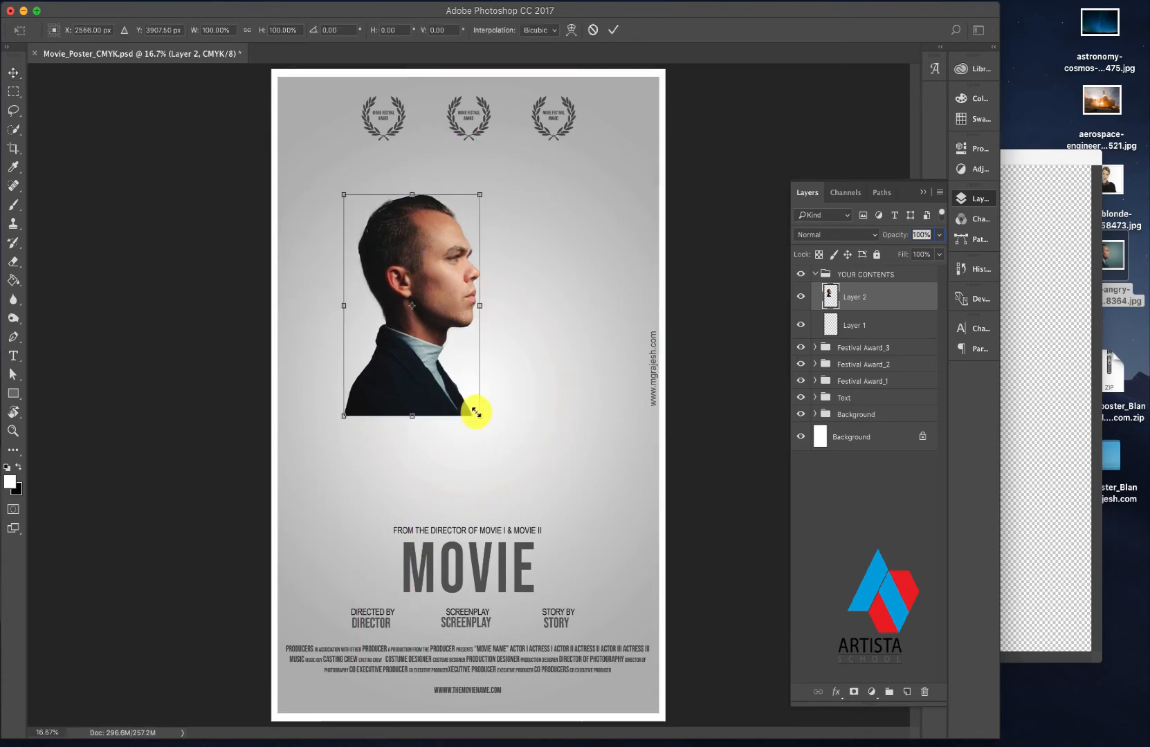
drag(476, 413, 572, 459)
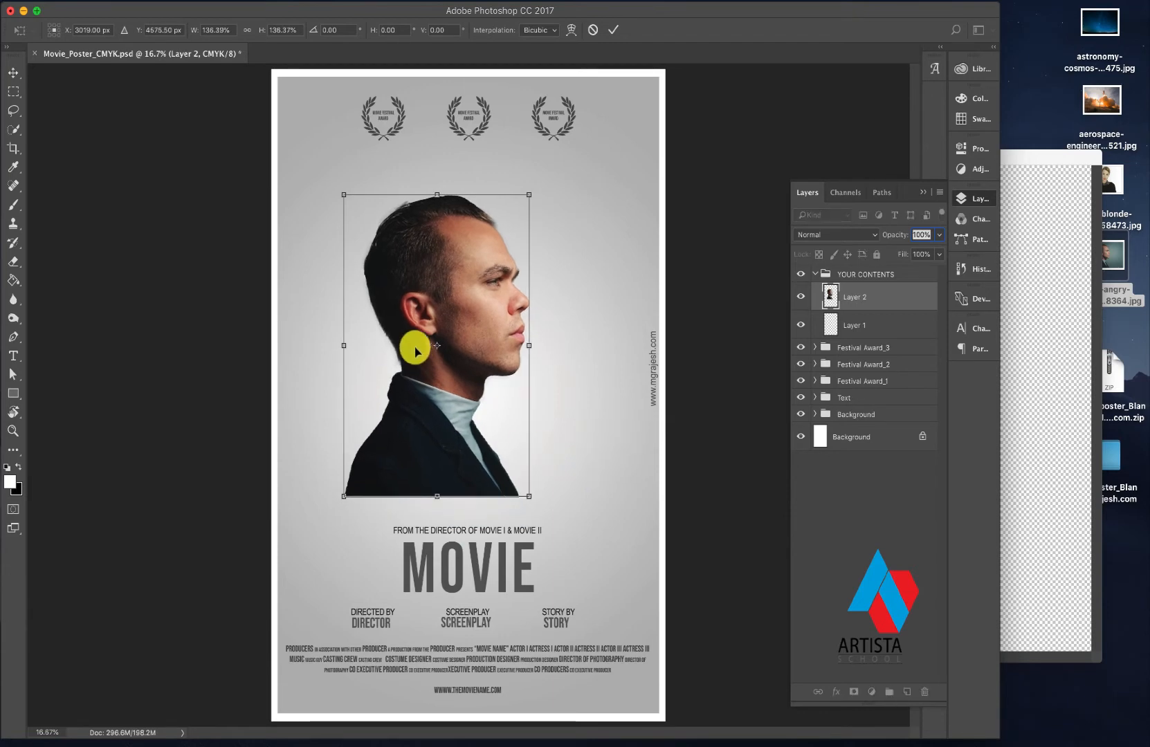
drag(438, 362, 479, 364)
key(Return)
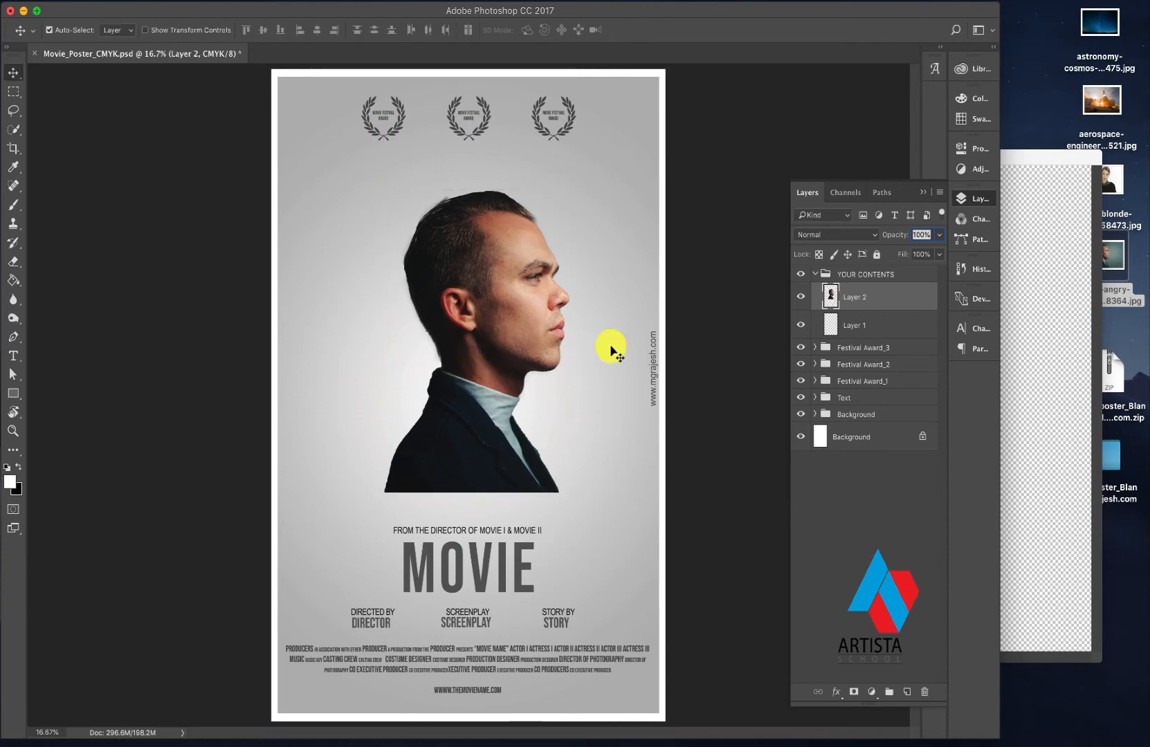
- Minimize the businessman photo window and place the astronomy-cosmos image from the desktop into the poster
click(1074, 300)
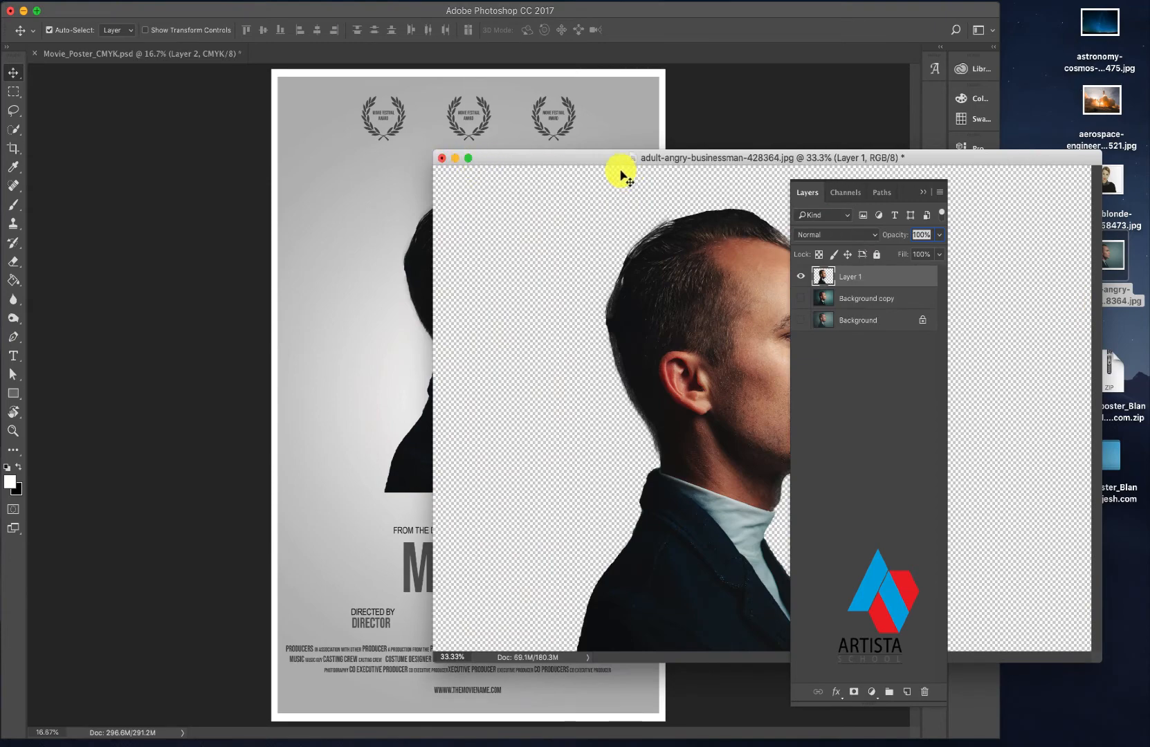
click(455, 159)
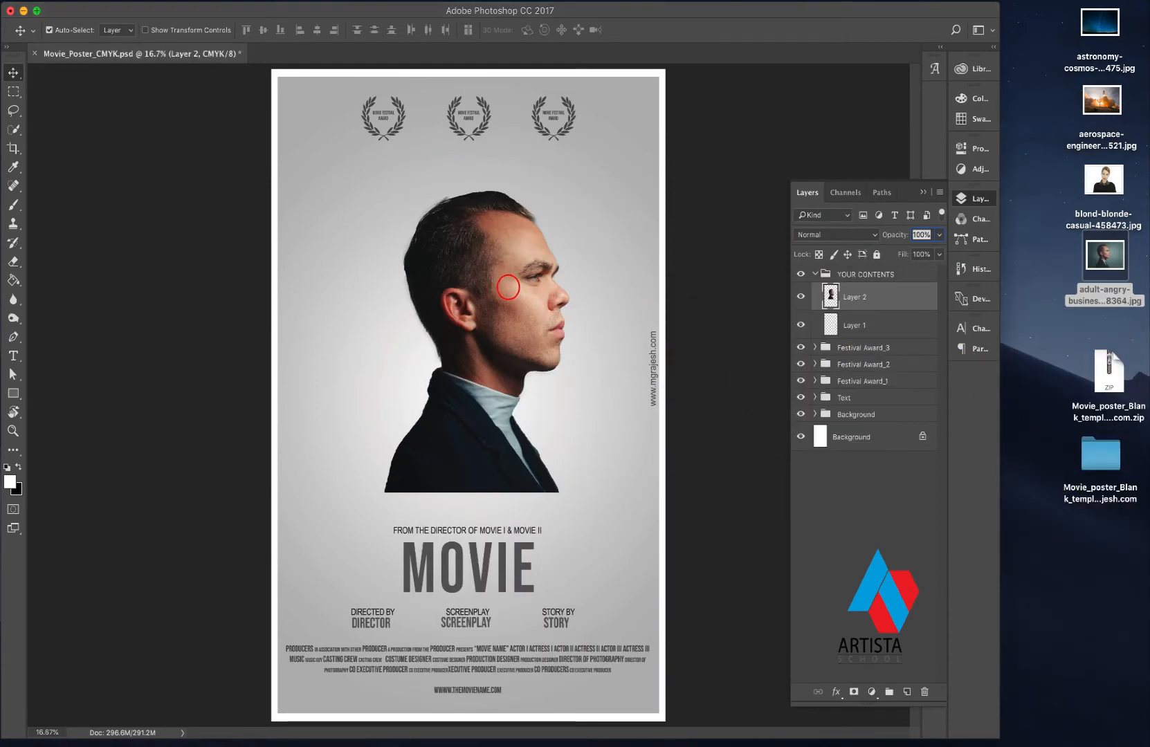
click(1101, 28)
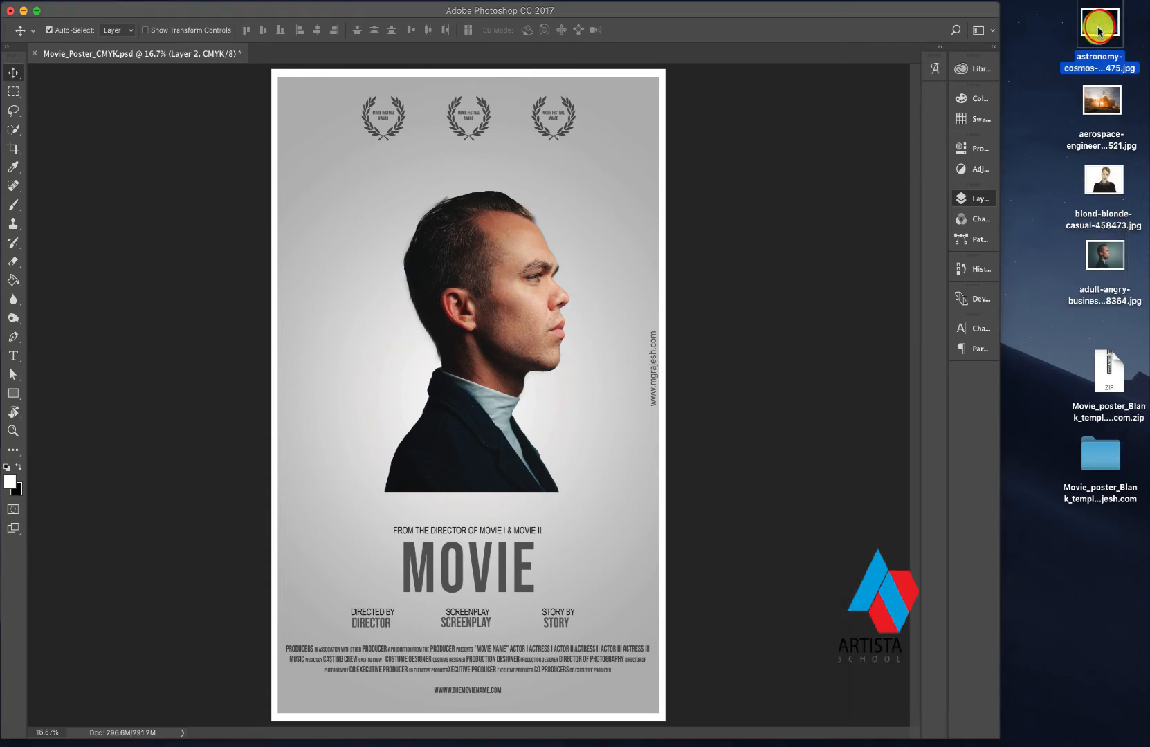
drag(1100, 28, 496, 331)
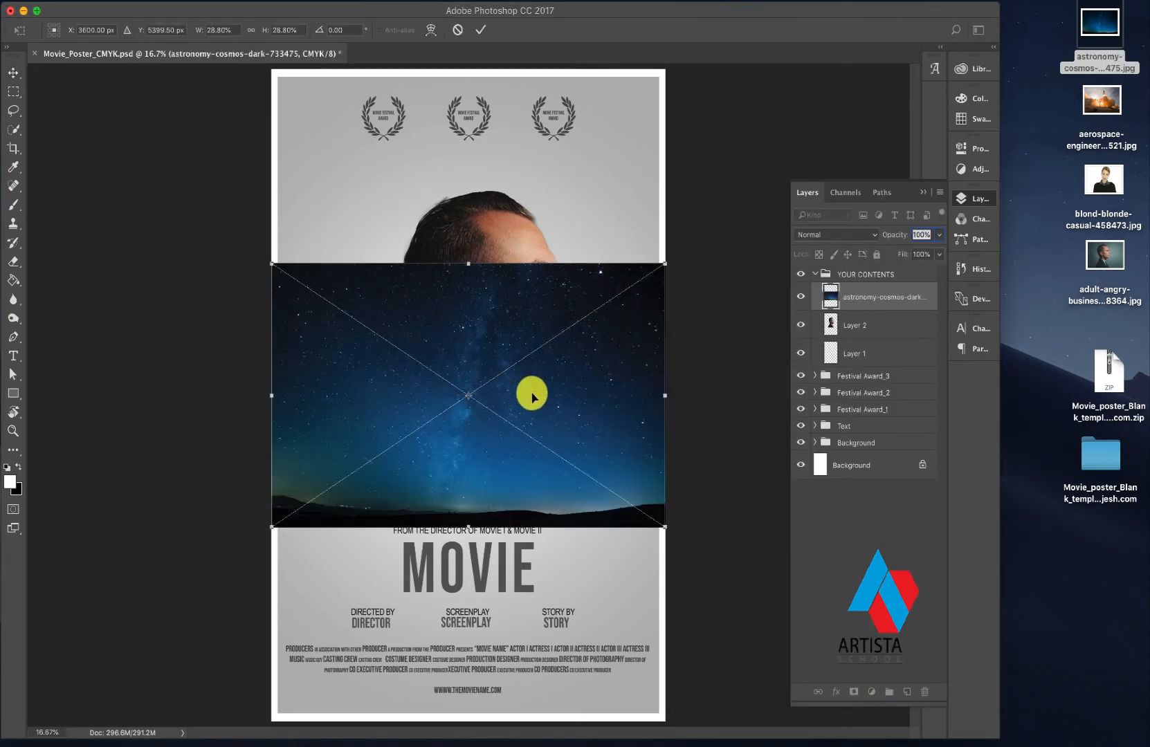
- Move the placed starry sky up over the man and scale it proportionally to 34%
drag(533, 398, 541, 345)
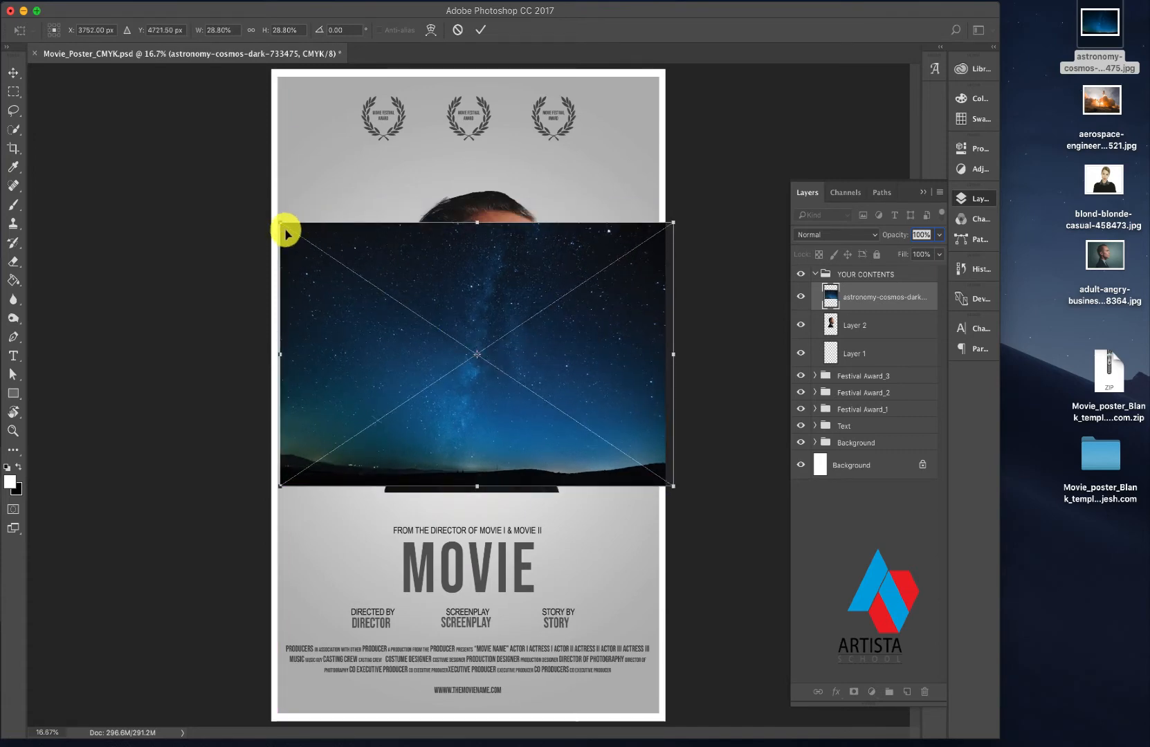
drag(281, 222, 214, 144)
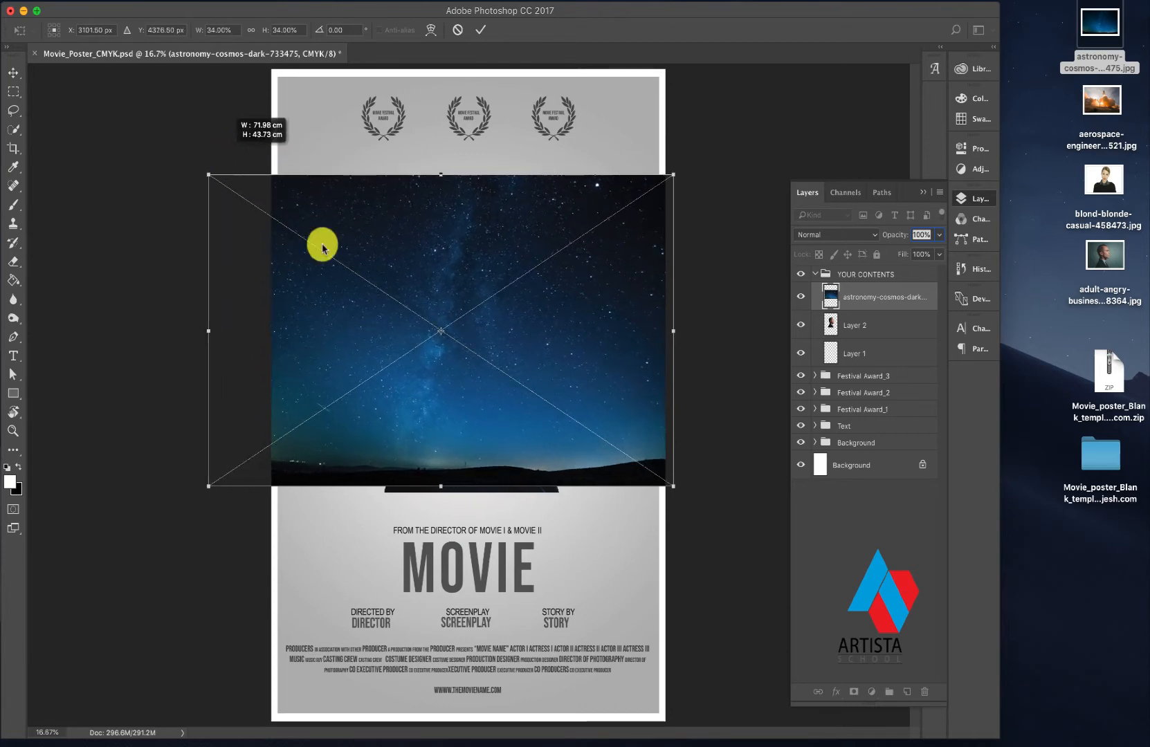
click(926, 305)
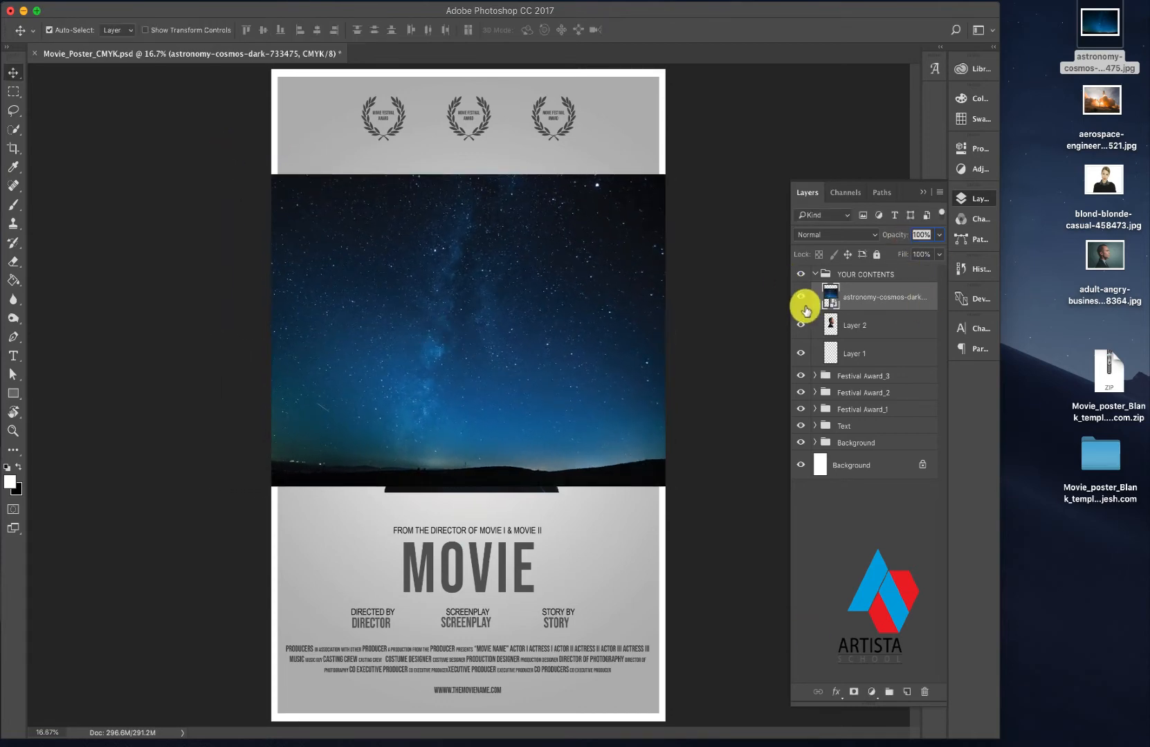
- Hide the astronomy-cosmos layer and add a layer mask to Layer 2
click(801, 297)
click(855, 324)
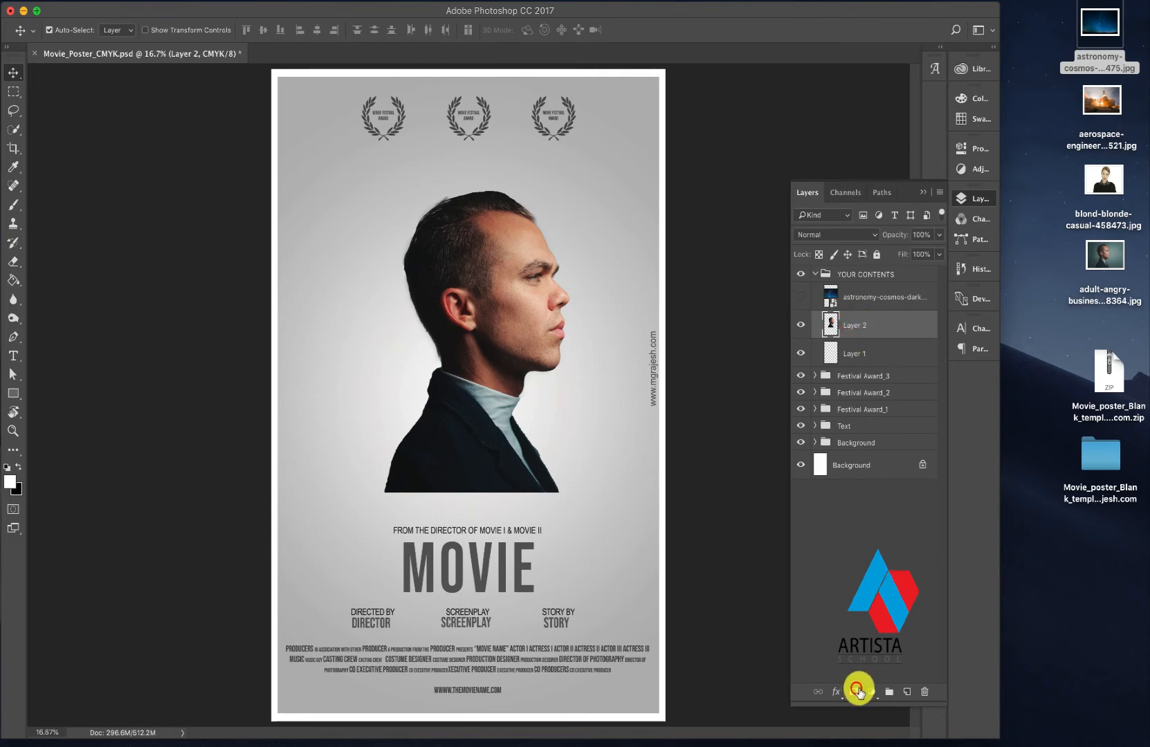
click(857, 690)
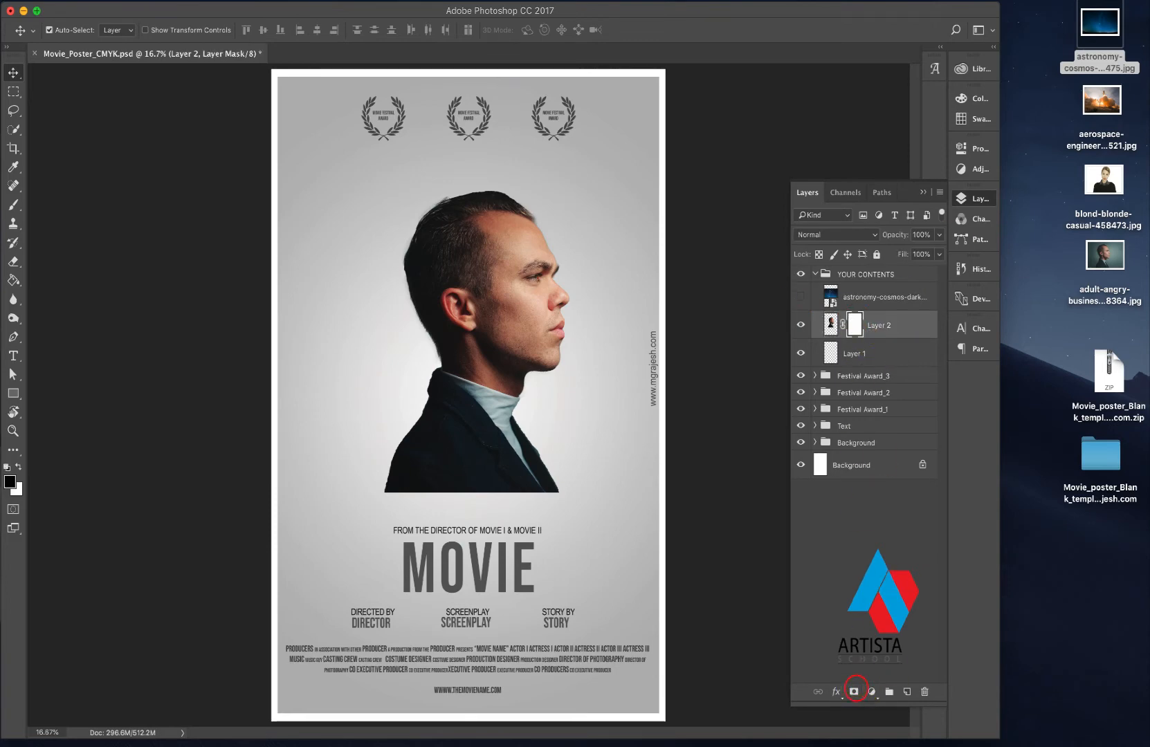
- Paint black on Layer 2's mask with a soft 400 px brush at 18% opacity to fade the jacket's bottom edge
click(14, 207)
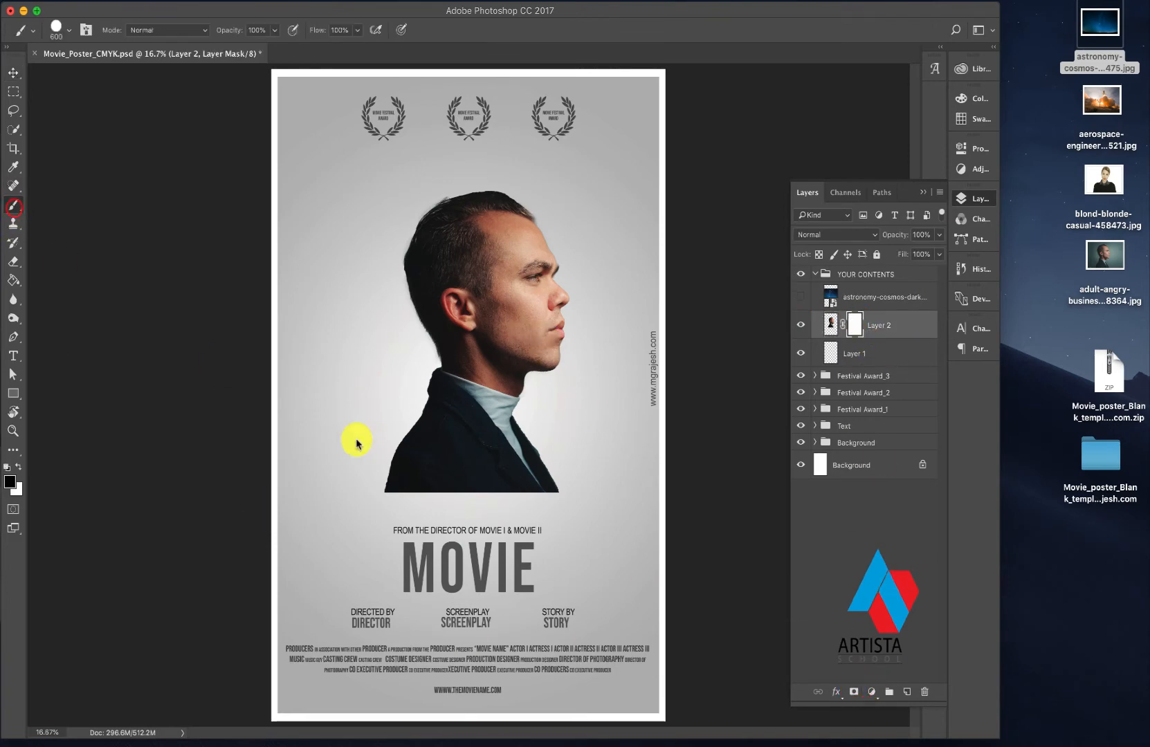
click(392, 496)
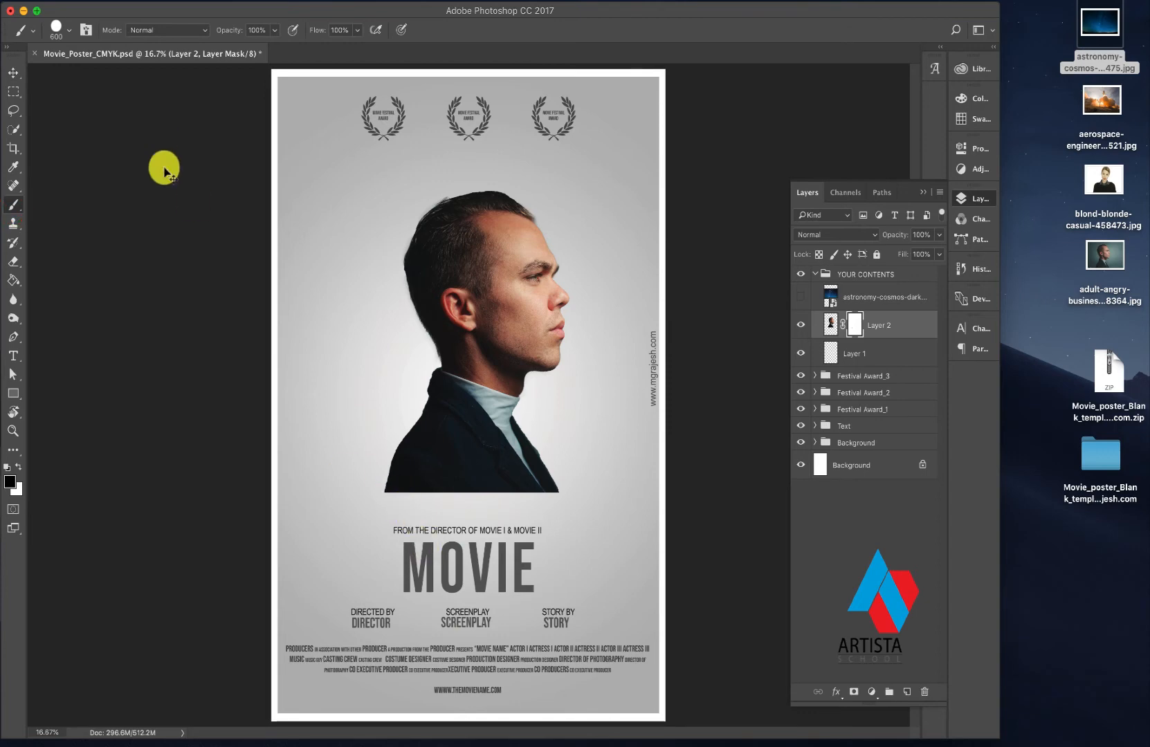
click(69, 31)
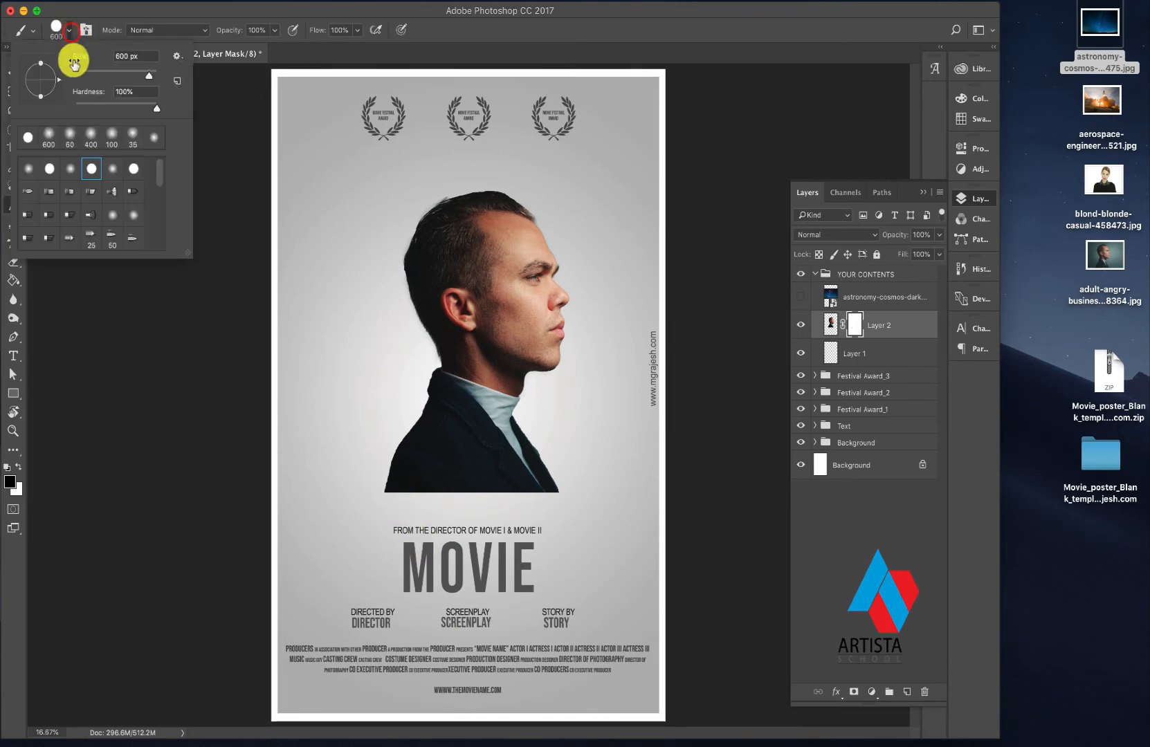
click(92, 142)
click(137, 357)
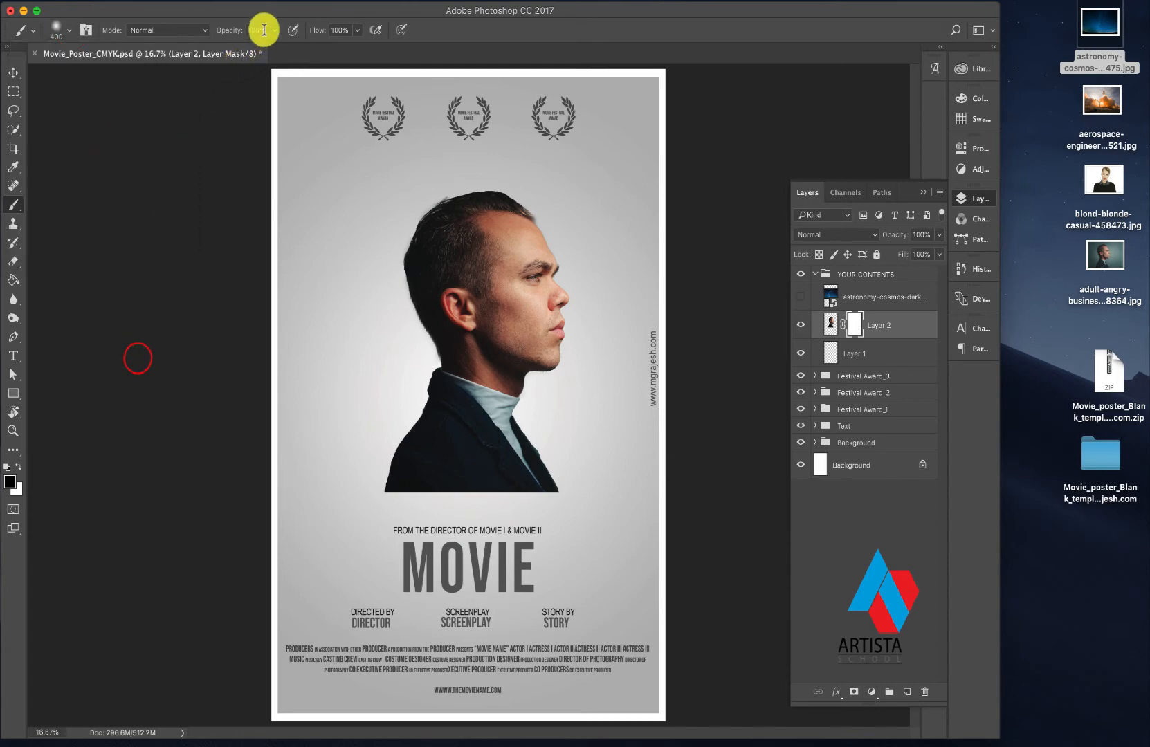
drag(272, 47, 225, 53)
click(380, 495)
click(385, 495)
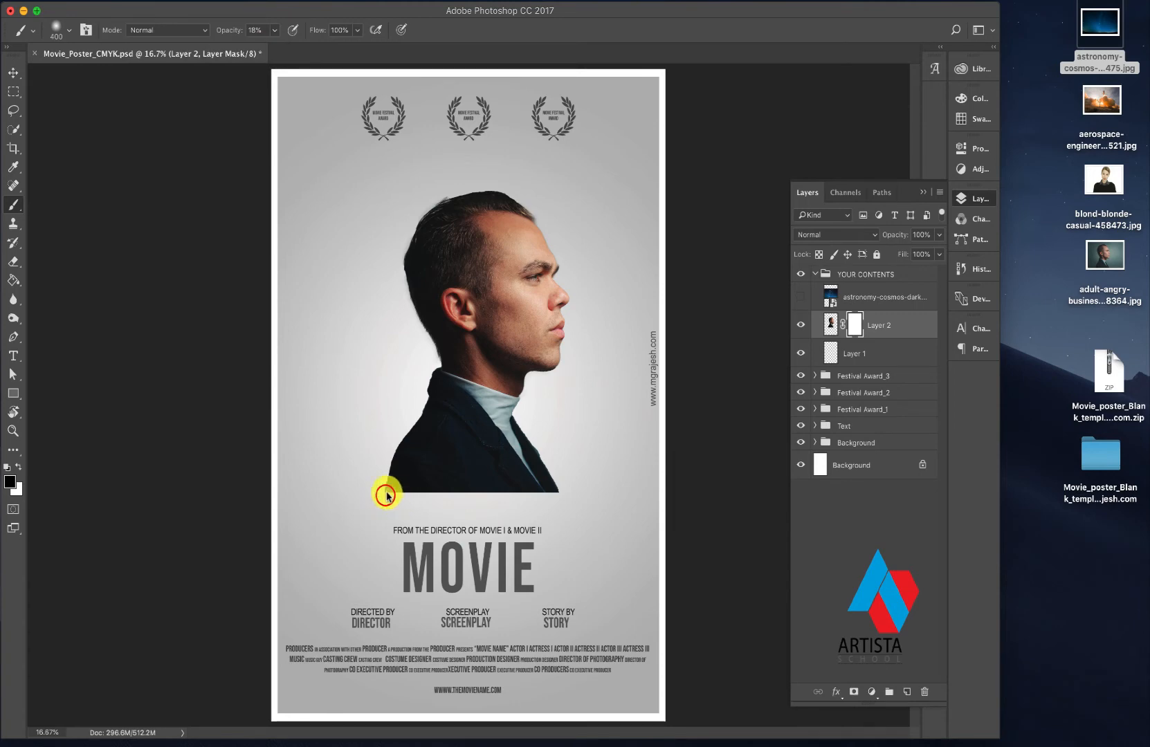
click(385, 496)
click(398, 496)
click(386, 492)
click(386, 493)
click(377, 488)
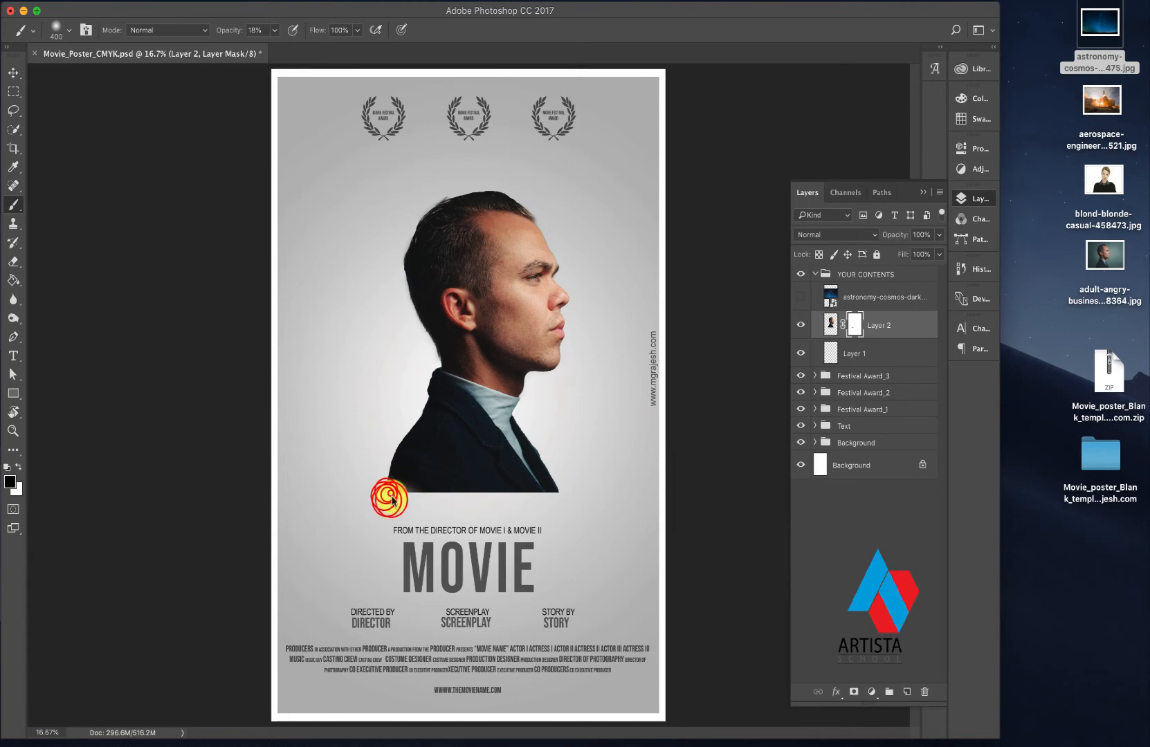
click(399, 493)
click(408, 491)
click(413, 492)
click(438, 498)
click(425, 493)
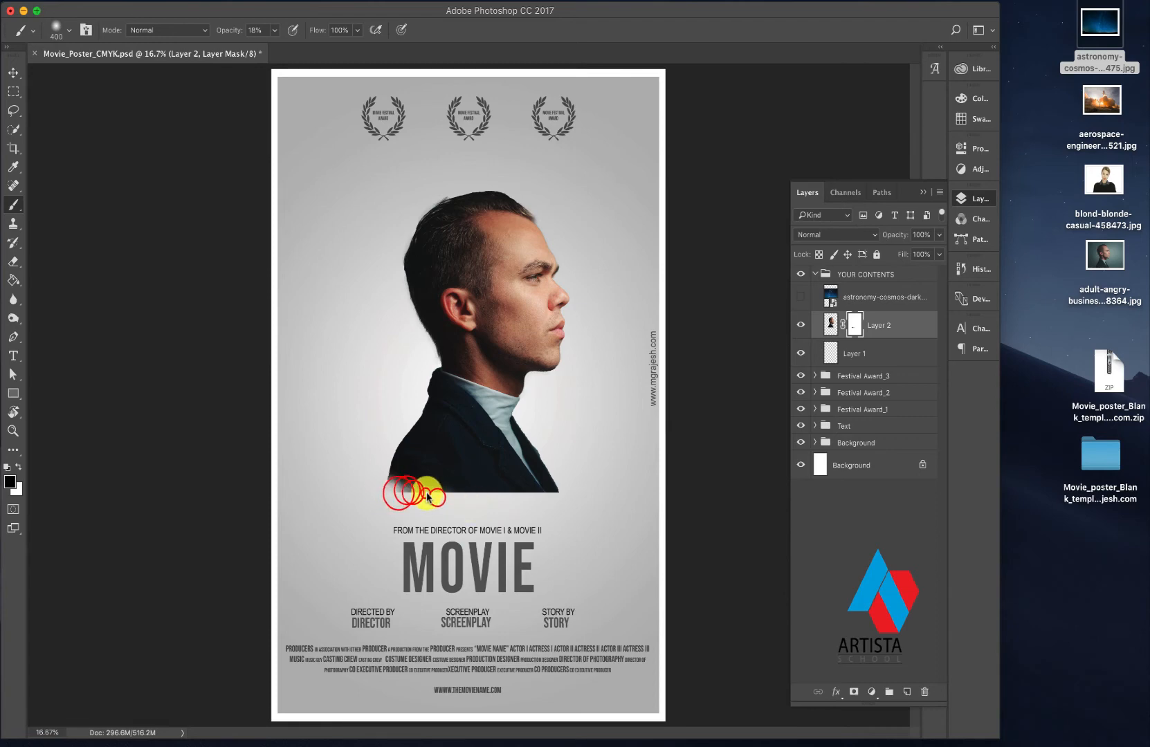
click(477, 498)
click(513, 498)
click(547, 493)
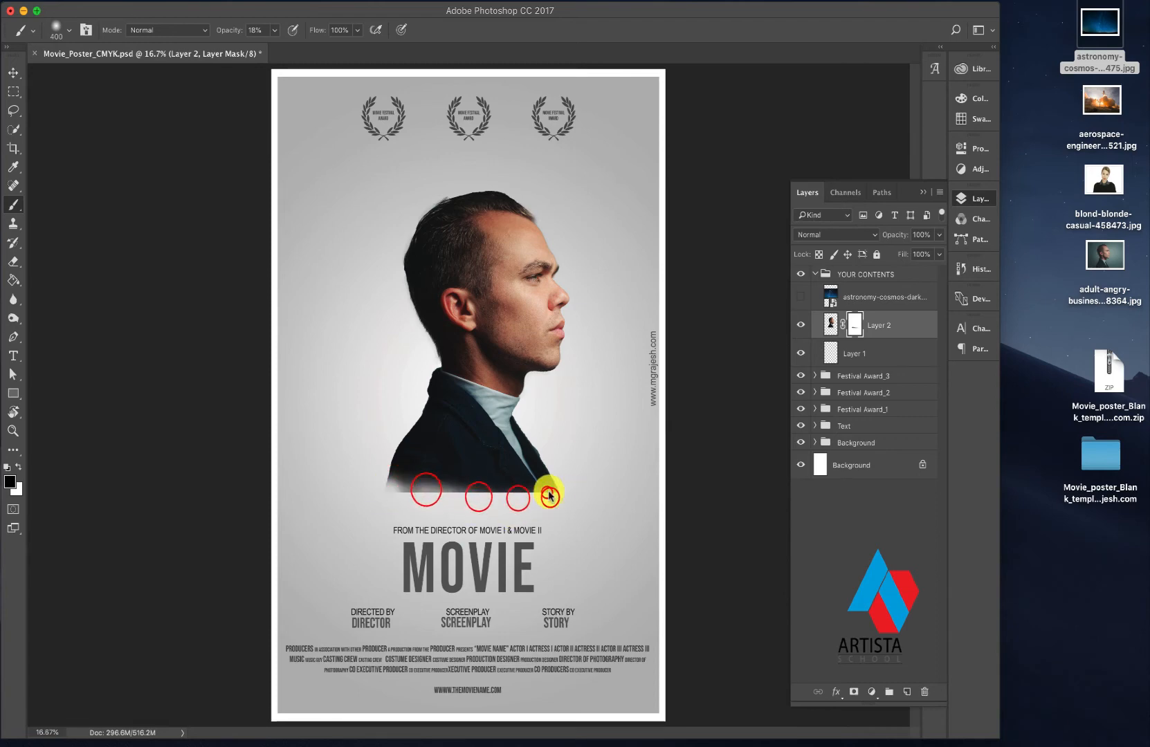
click(518, 498)
click(539, 496)
click(548, 497)
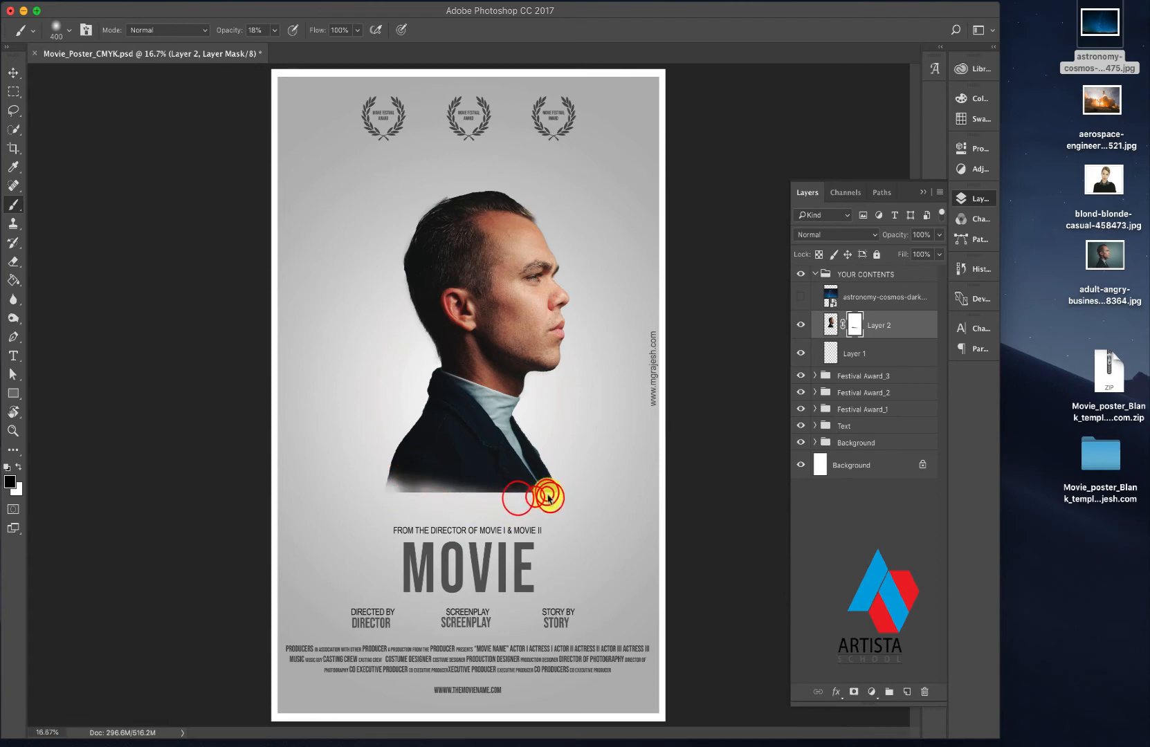
- Raise the brush opacity to 71% and paint along the jacket's whole bottom edge on the mask to dissolve the hard cut
click(274, 30)
drag(296, 50, 309, 50)
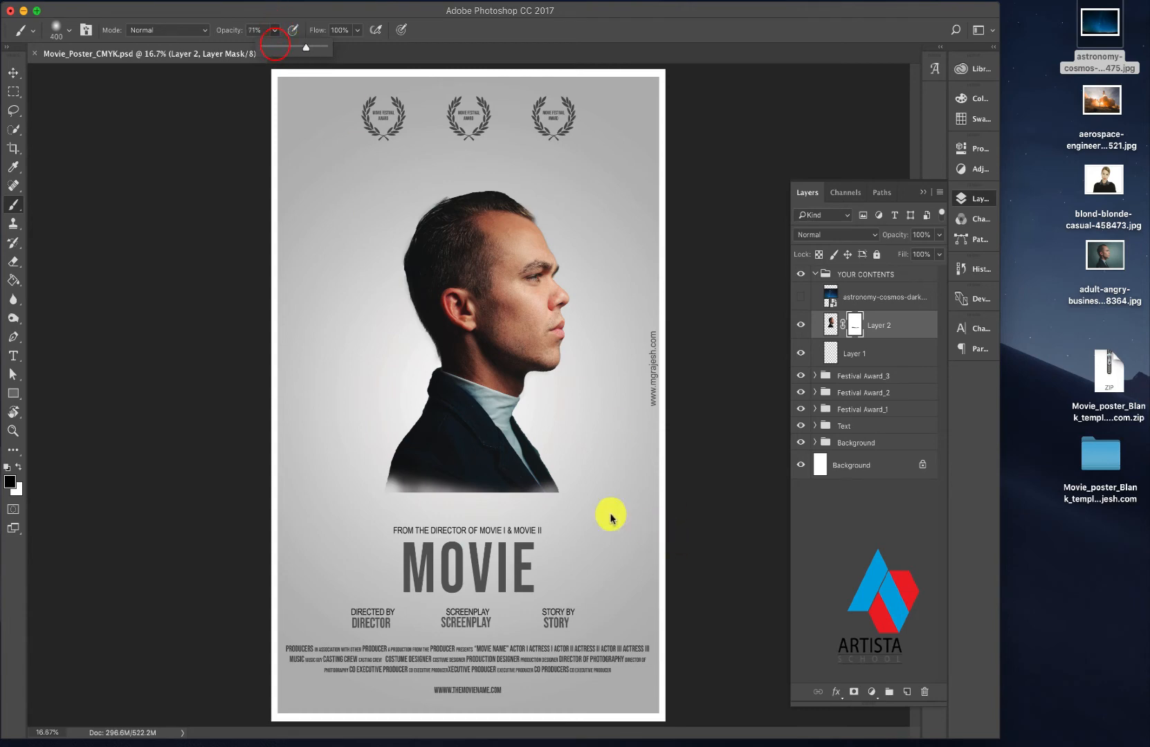
click(544, 497)
click(523, 499)
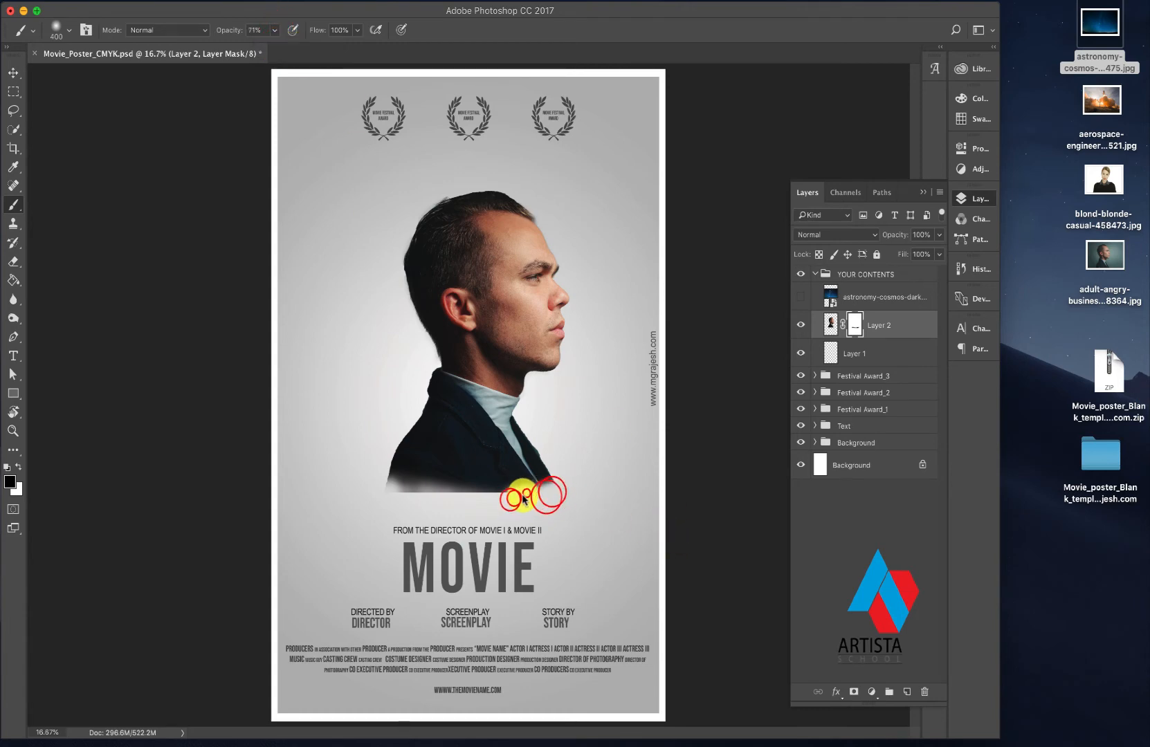
click(500, 492)
click(488, 496)
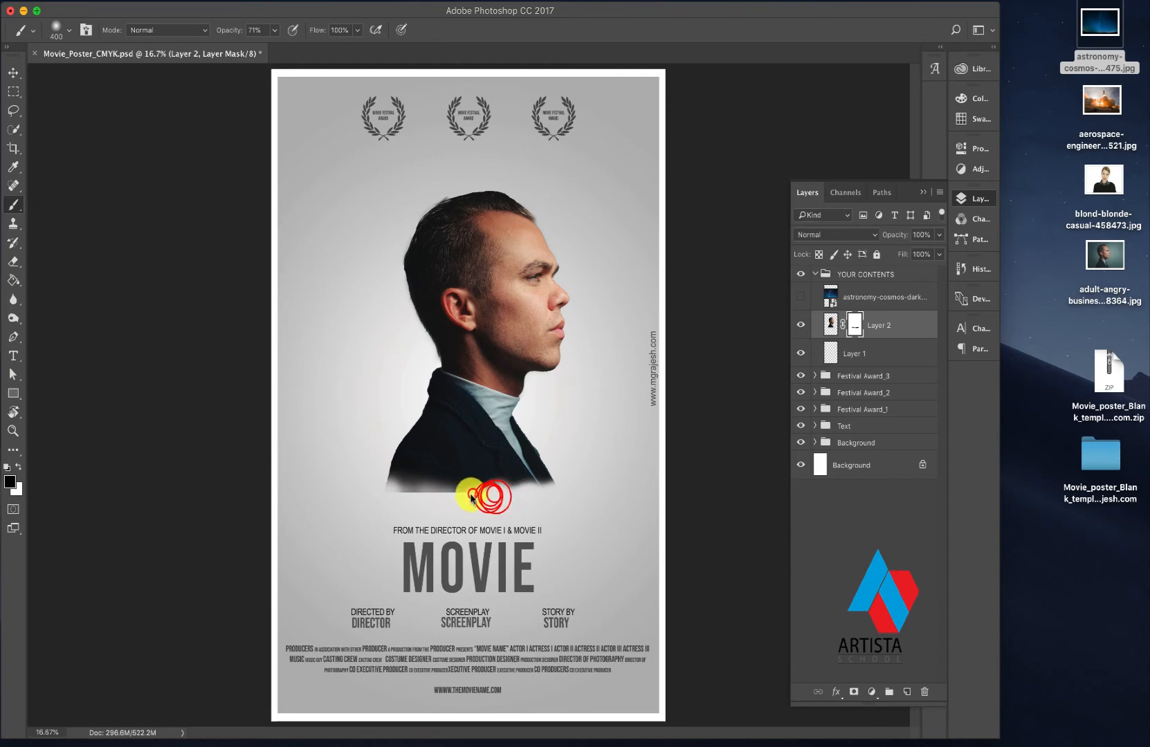
click(472, 495)
click(466, 498)
click(476, 494)
click(444, 498)
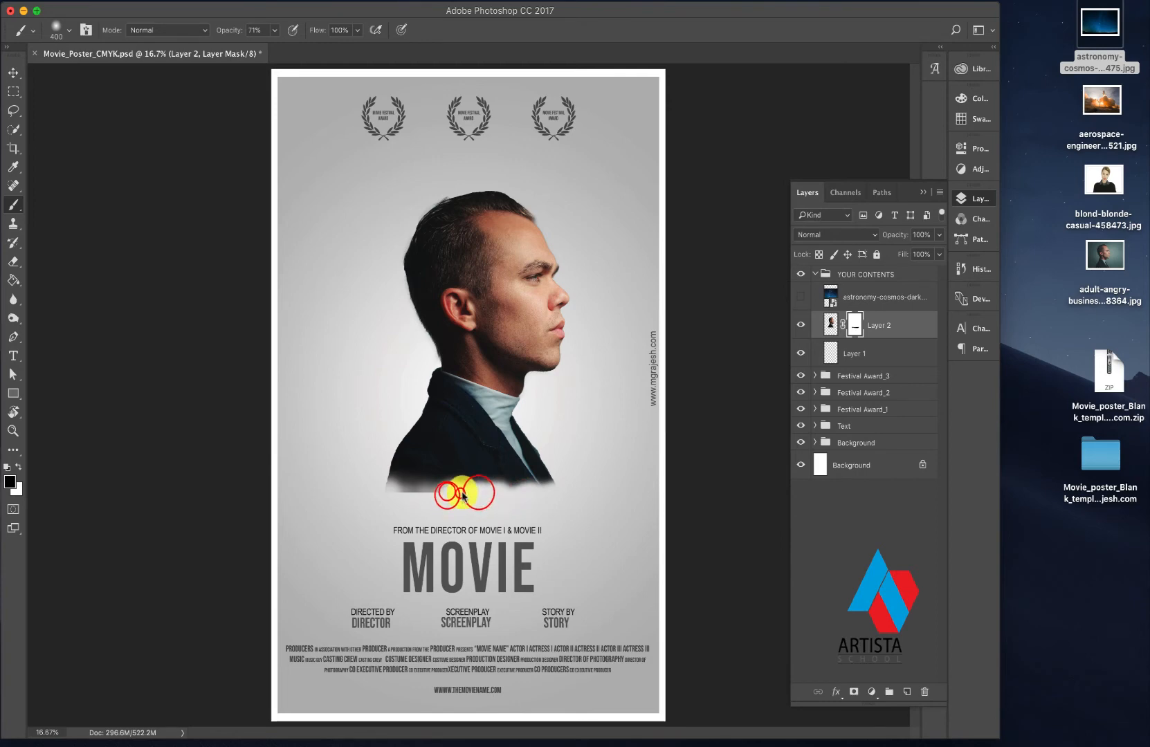
click(411, 496)
click(432, 492)
click(404, 496)
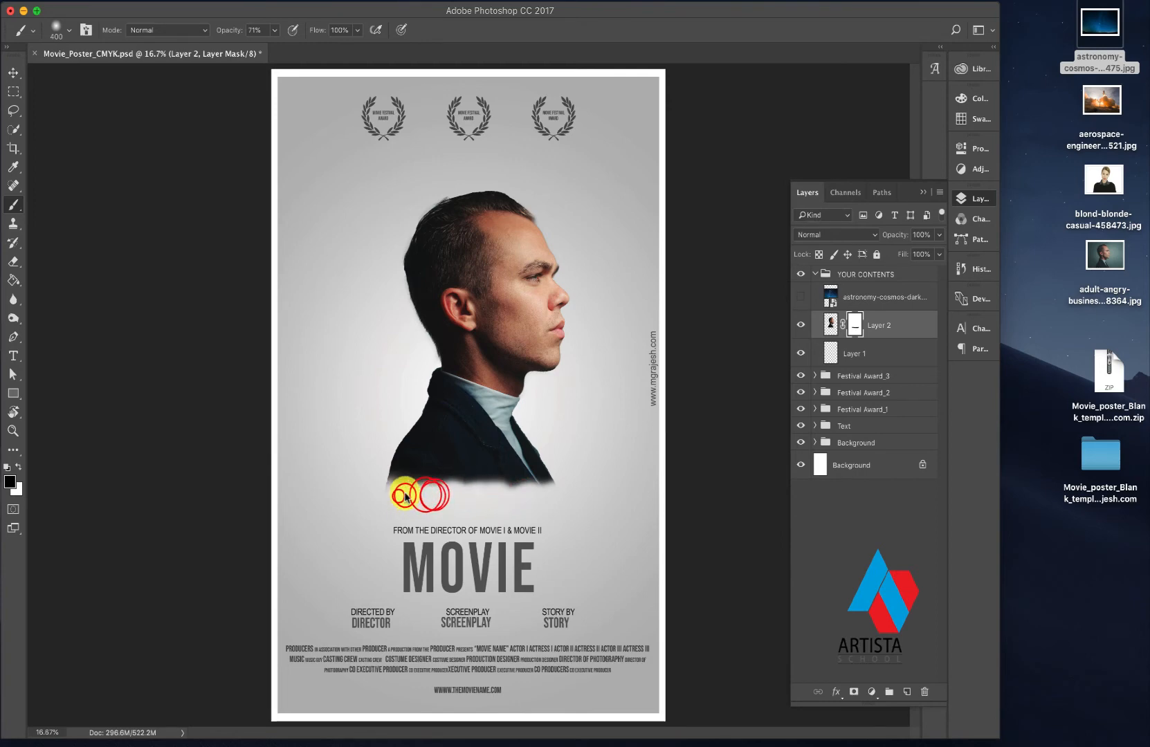
click(391, 499)
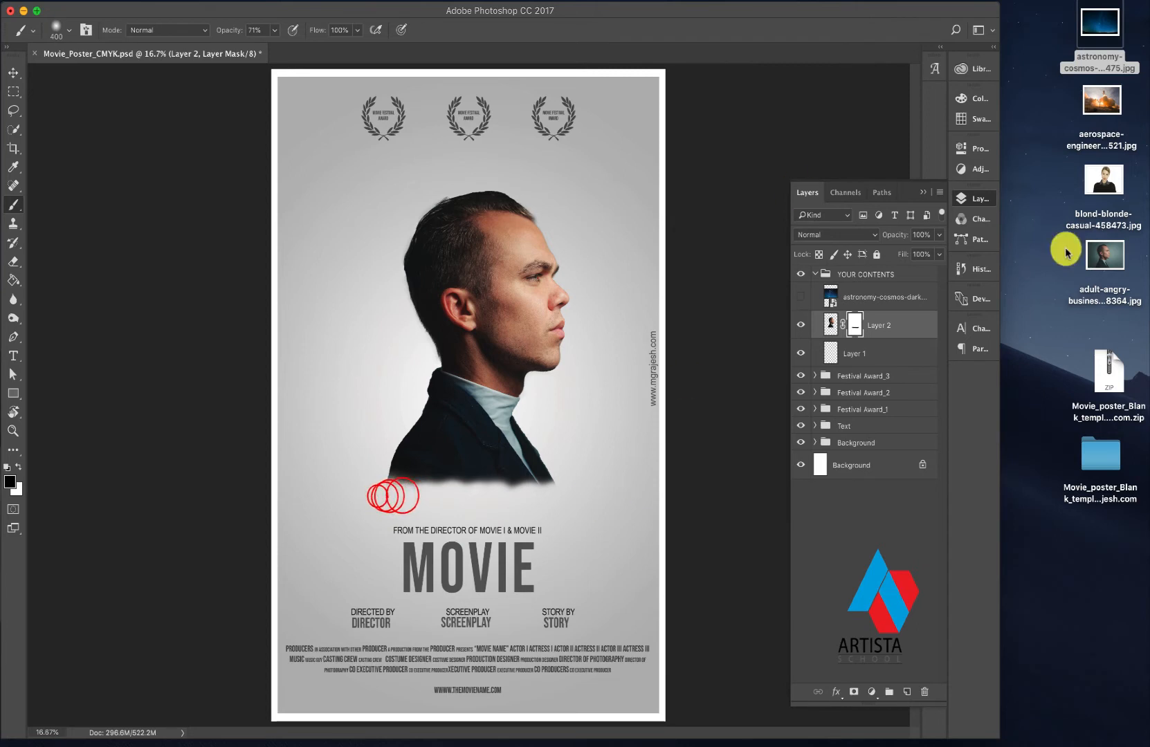
- Show the astronomy-cosmos layer again and duplicate Layer 2 together with its mask
click(874, 325)
click(835, 323)
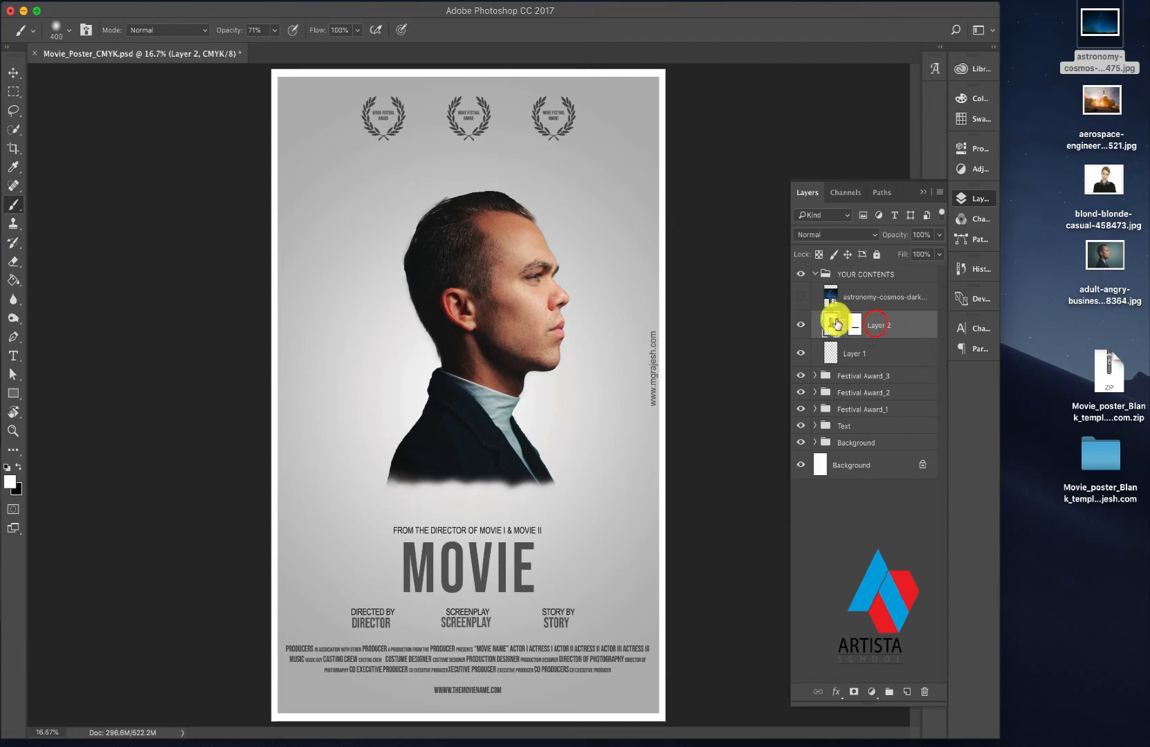
click(848, 297)
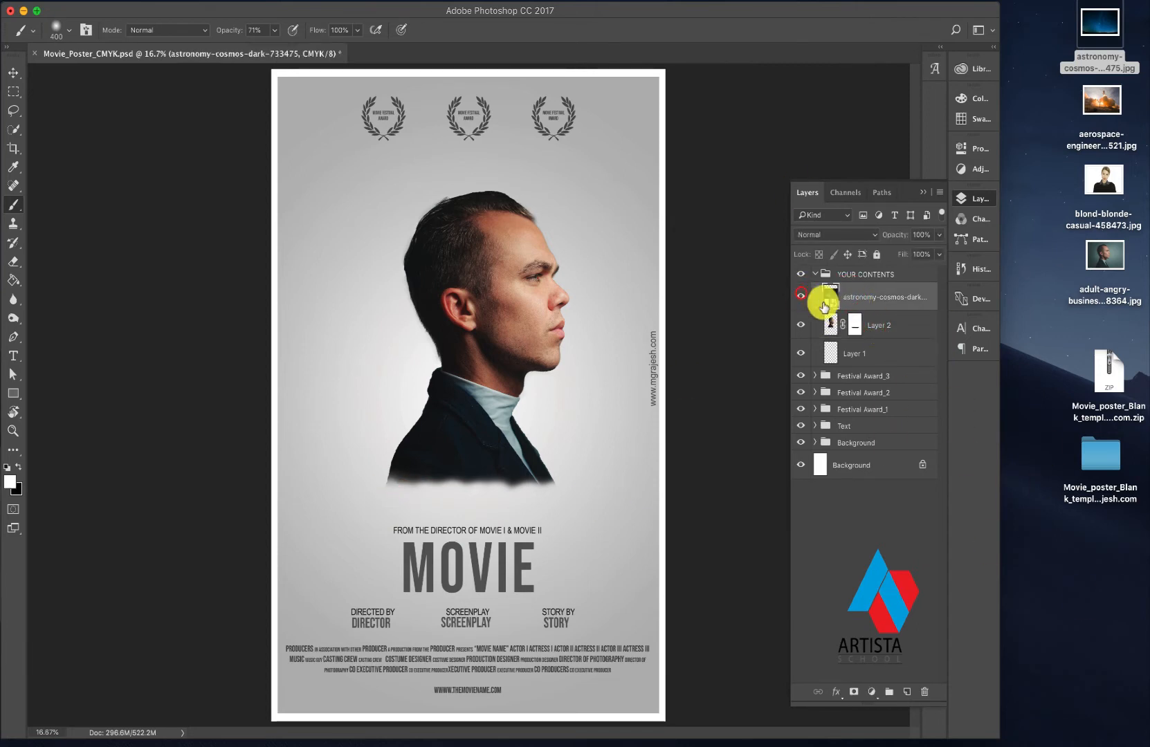
click(801, 296)
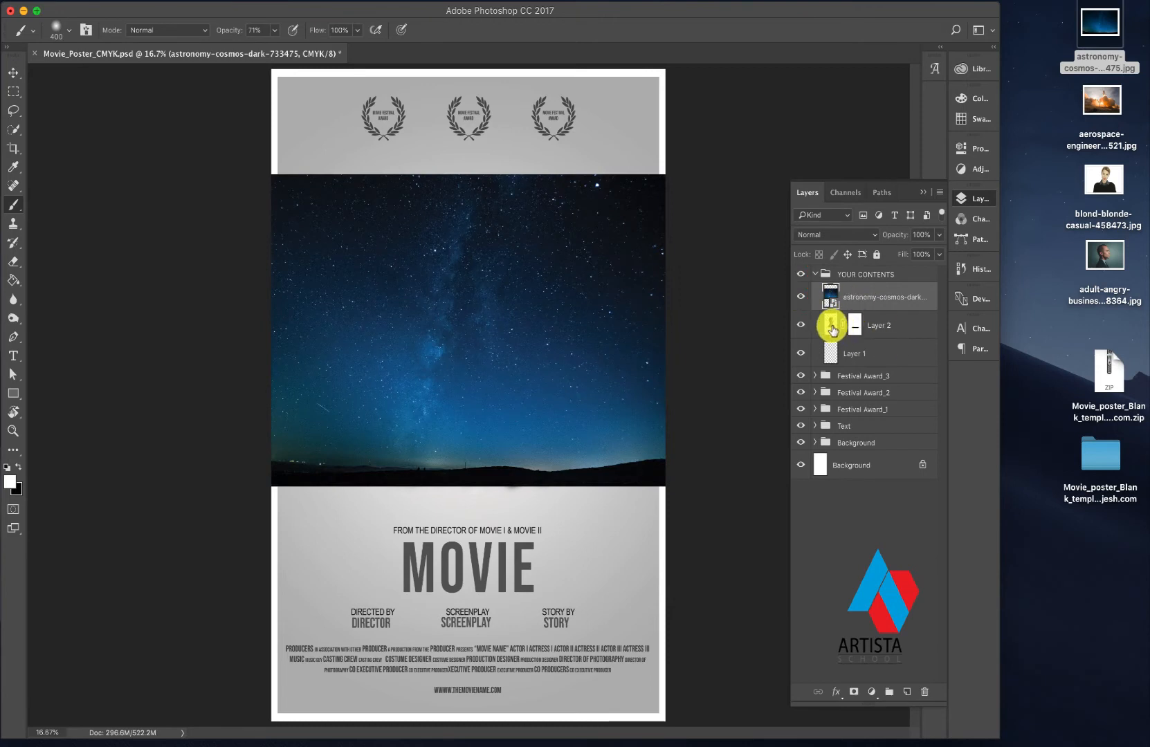
click(882, 325)
drag(886, 324, 907, 691)
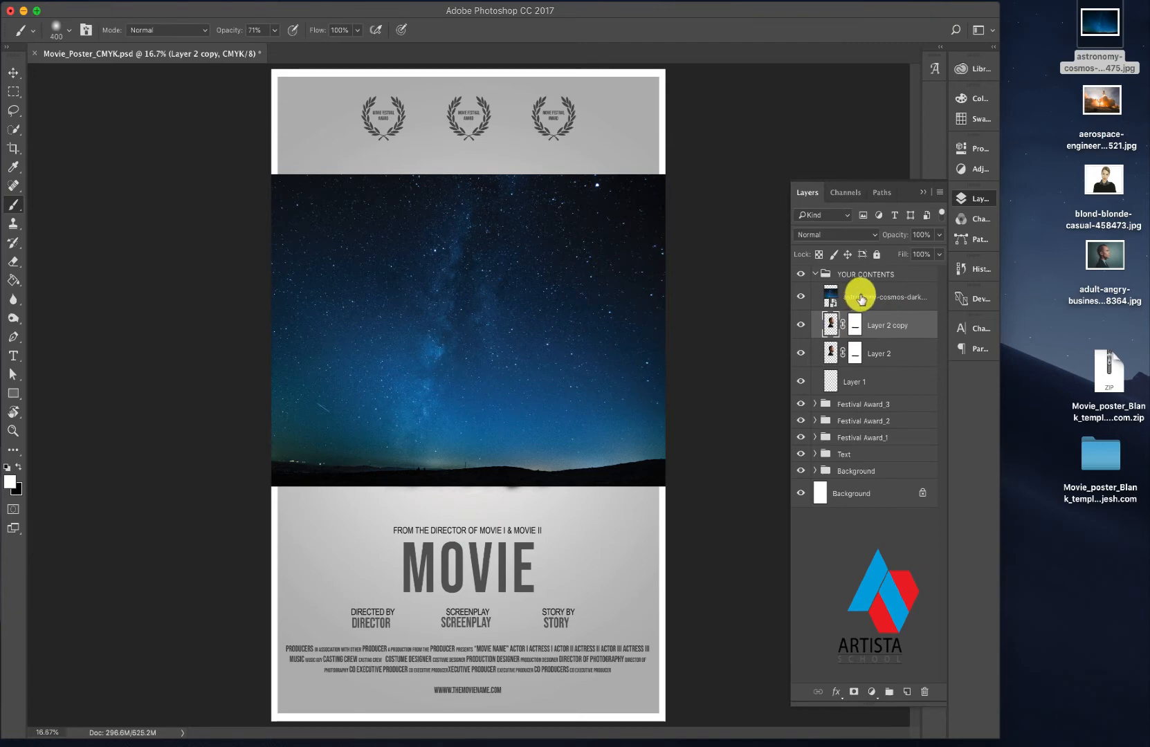
- Clip the astronomy-cosmos layer to Layer 2 copy with a clipping mask
click(861, 297)
right_click(860, 296)
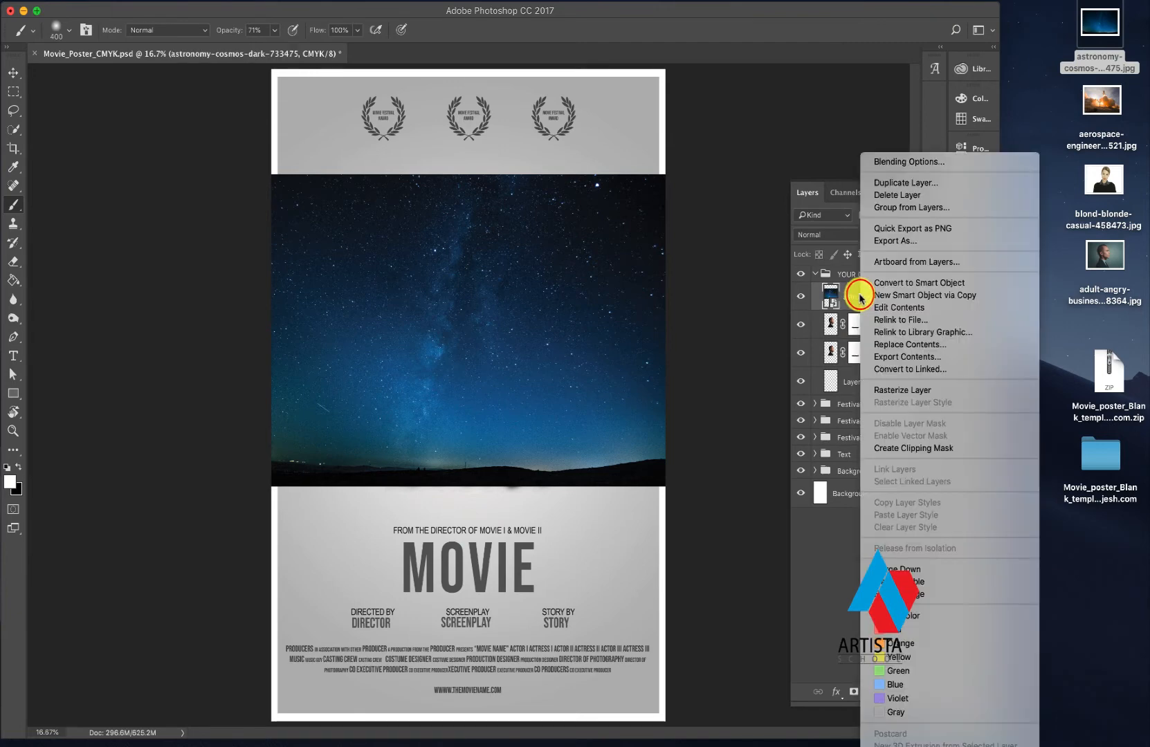
click(929, 448)
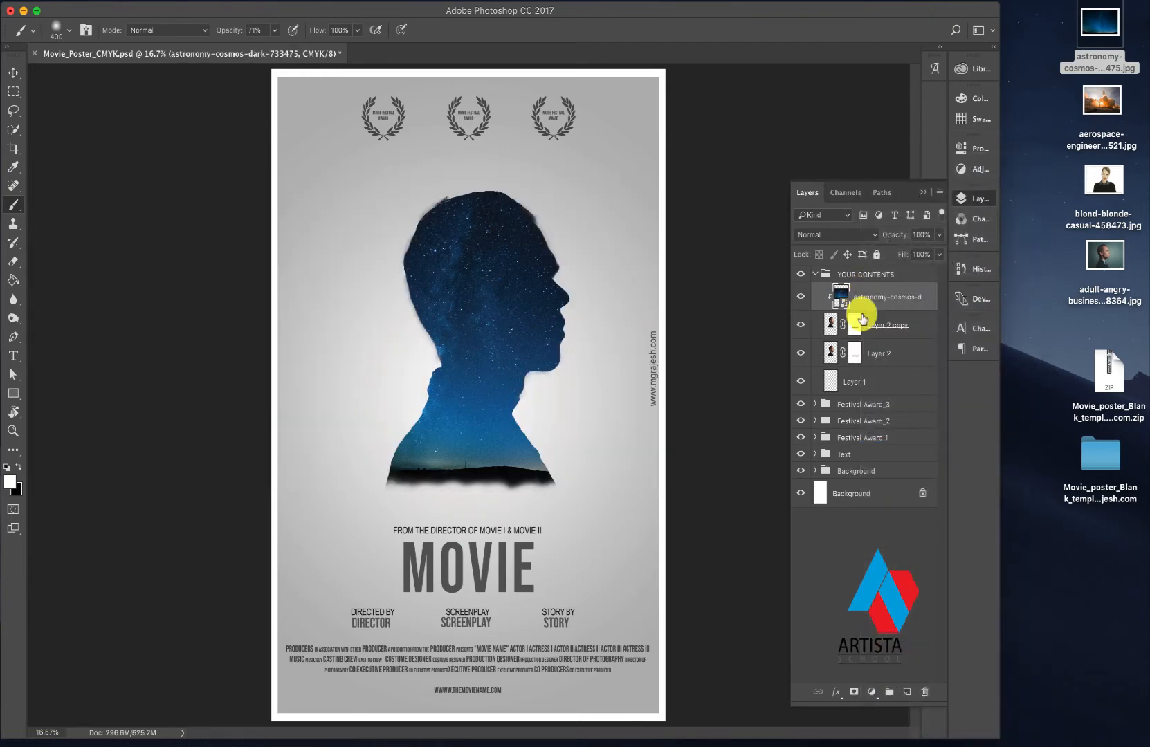
- Duplicate Layer 2 once more and move the new copy above the astronomy-cosmos layer
click(885, 355)
drag(891, 355, 908, 686)
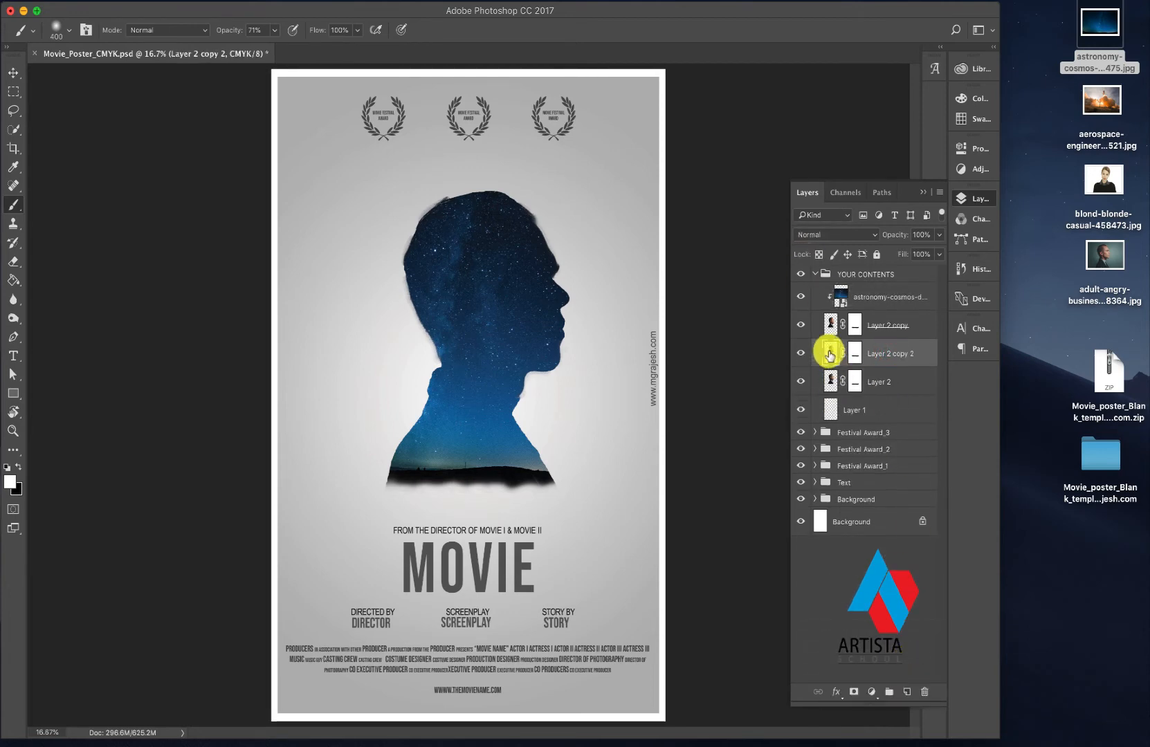
drag(828, 350, 849, 296)
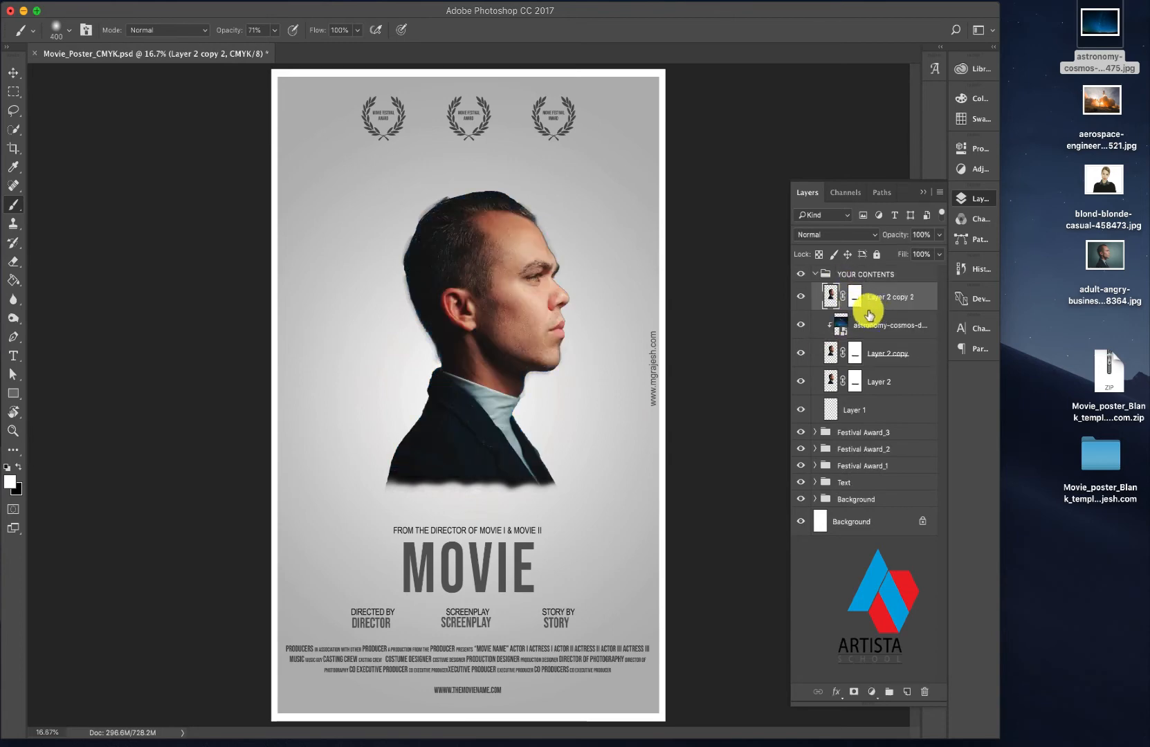
- Set the blend mode of Layer 2 copy 2 to Overlay, targeting its image rather than its mask
click(855, 296)
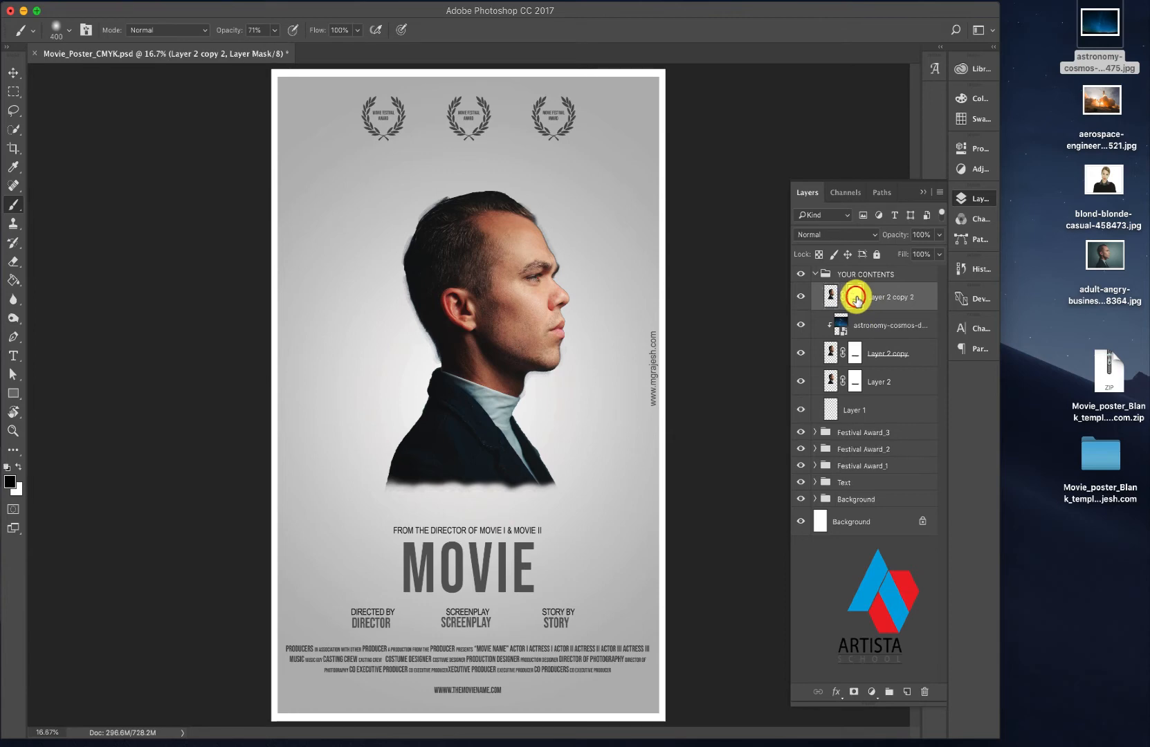
click(829, 295)
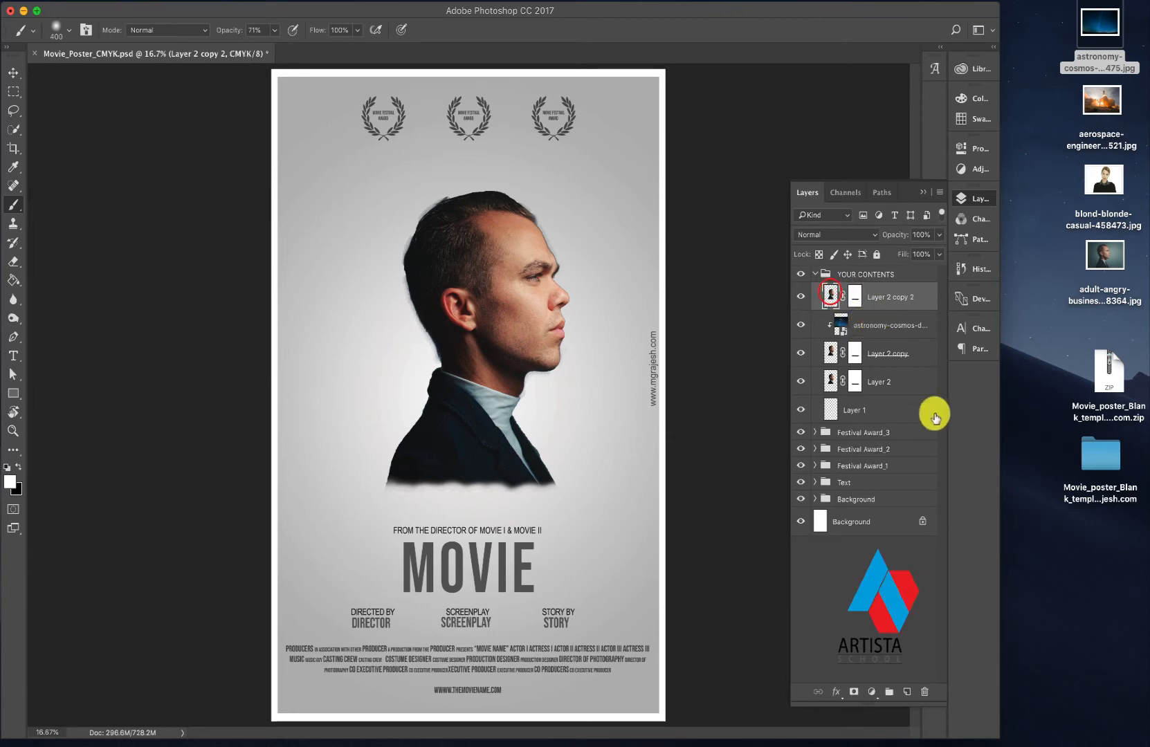
click(831, 293)
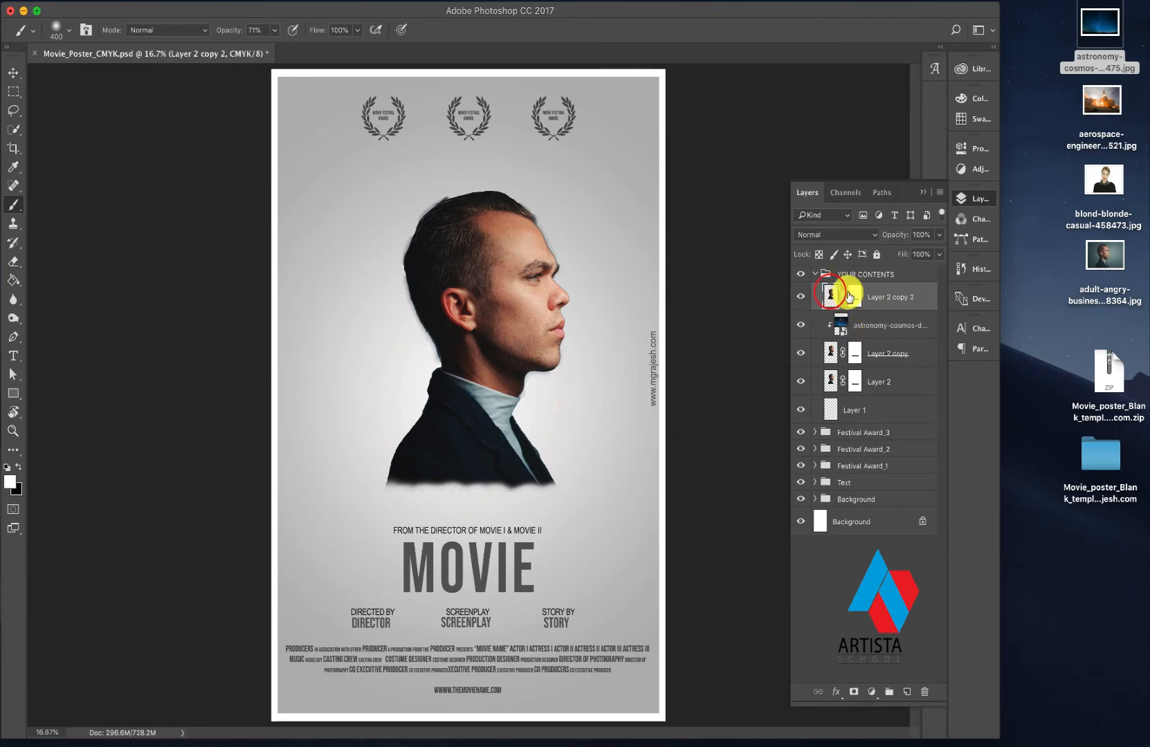
click(822, 238)
click(814, 333)
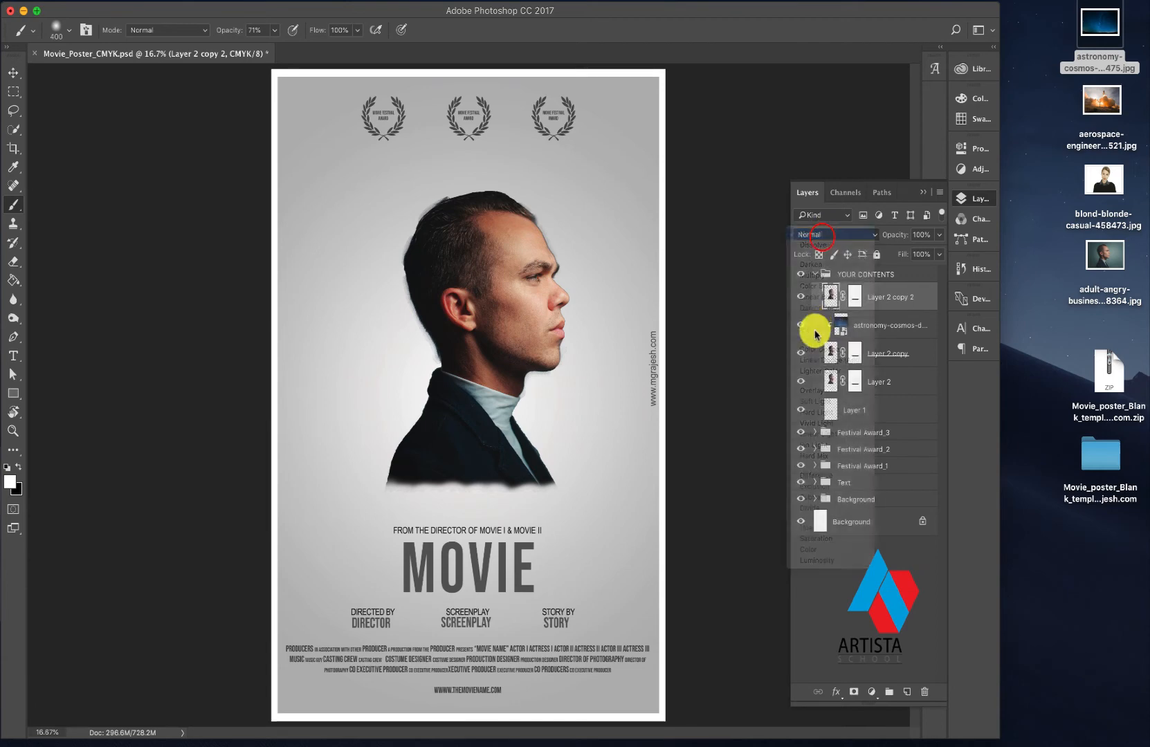
click(828, 240)
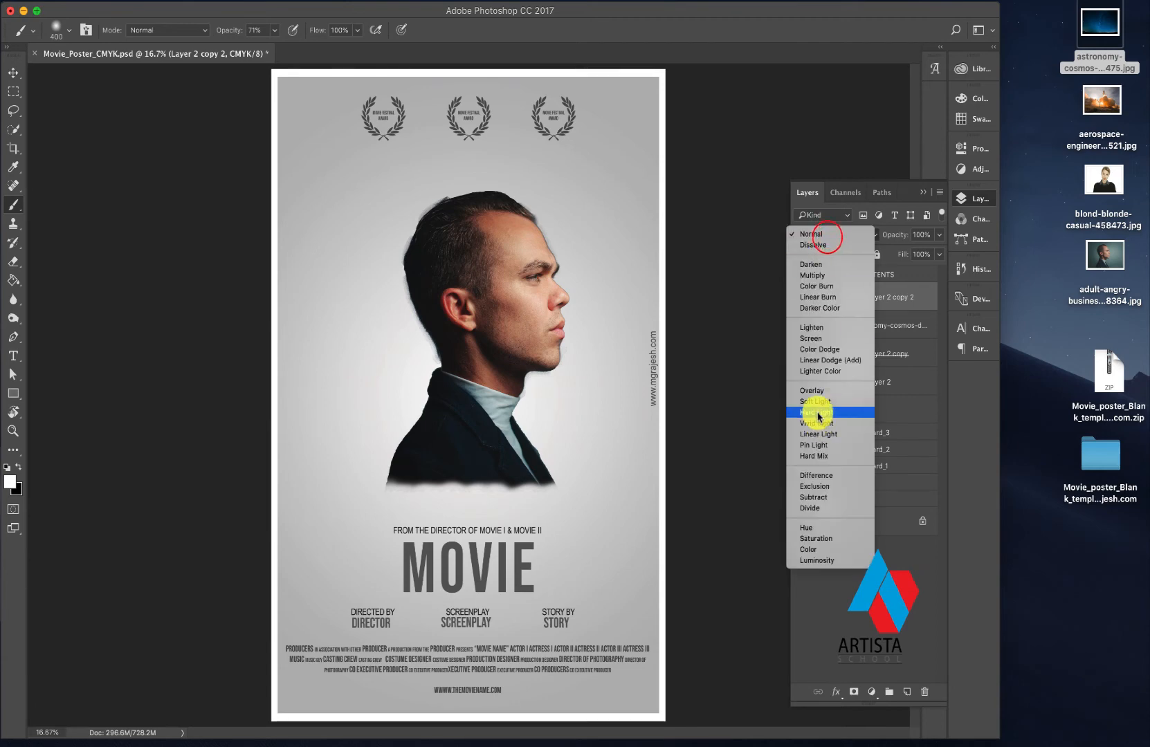
click(817, 391)
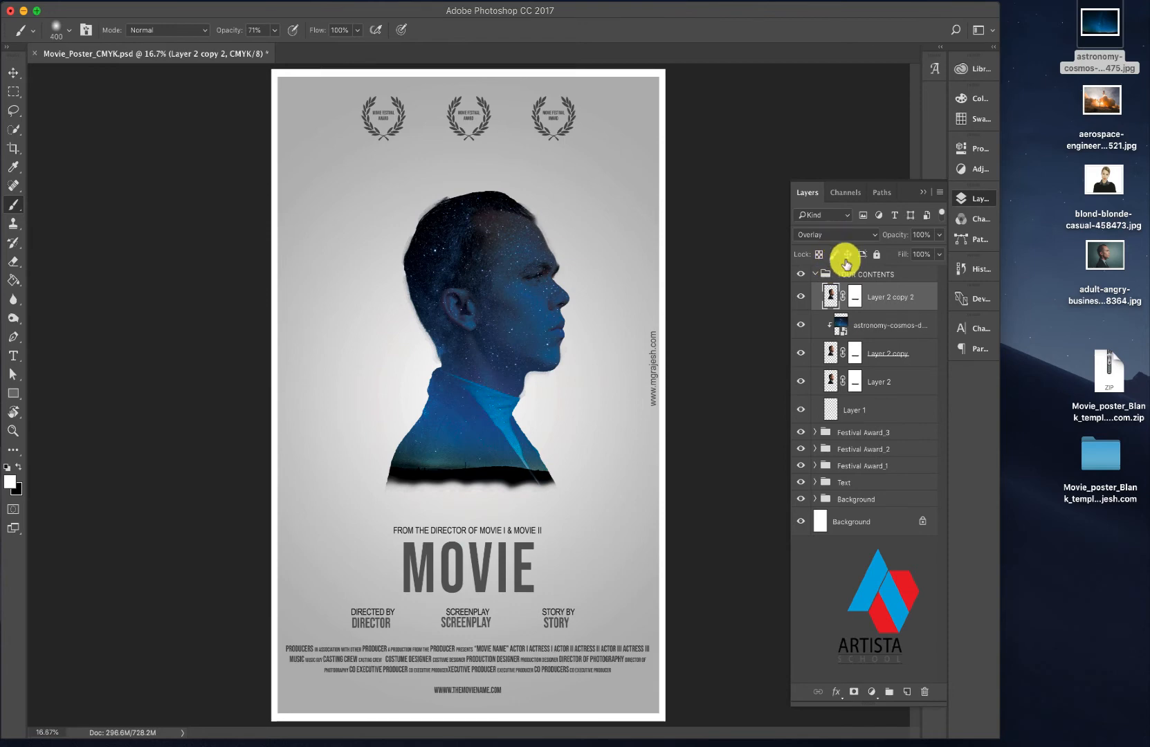
- Paint black at 49% brush opacity on Layer 2 copy 2's mask over the hair, neck and jacket to soften the portrait details
click(852, 291)
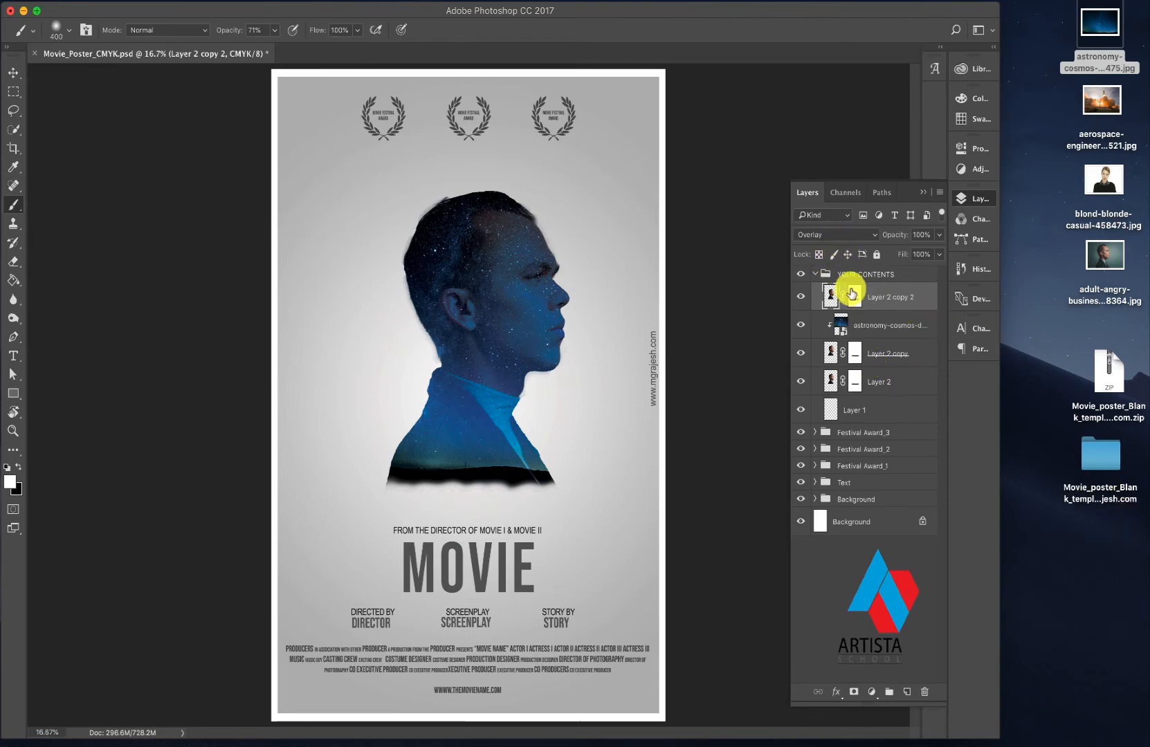
key(x)
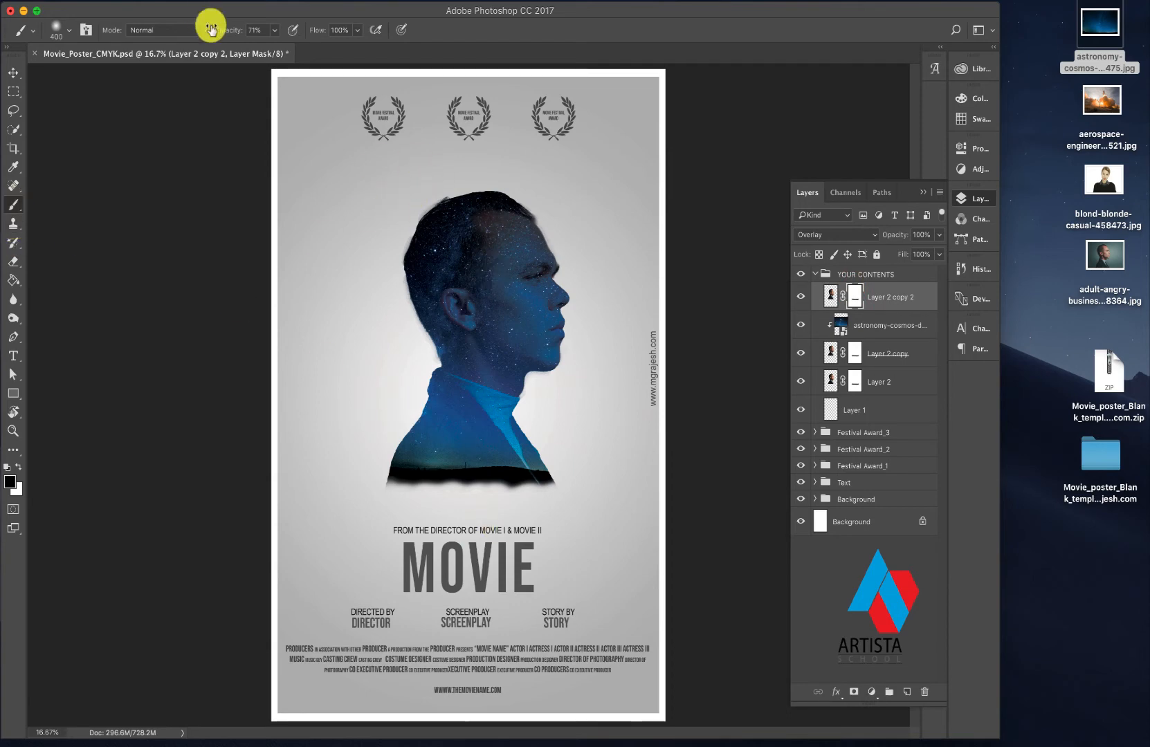
drag(275, 41, 249, 48)
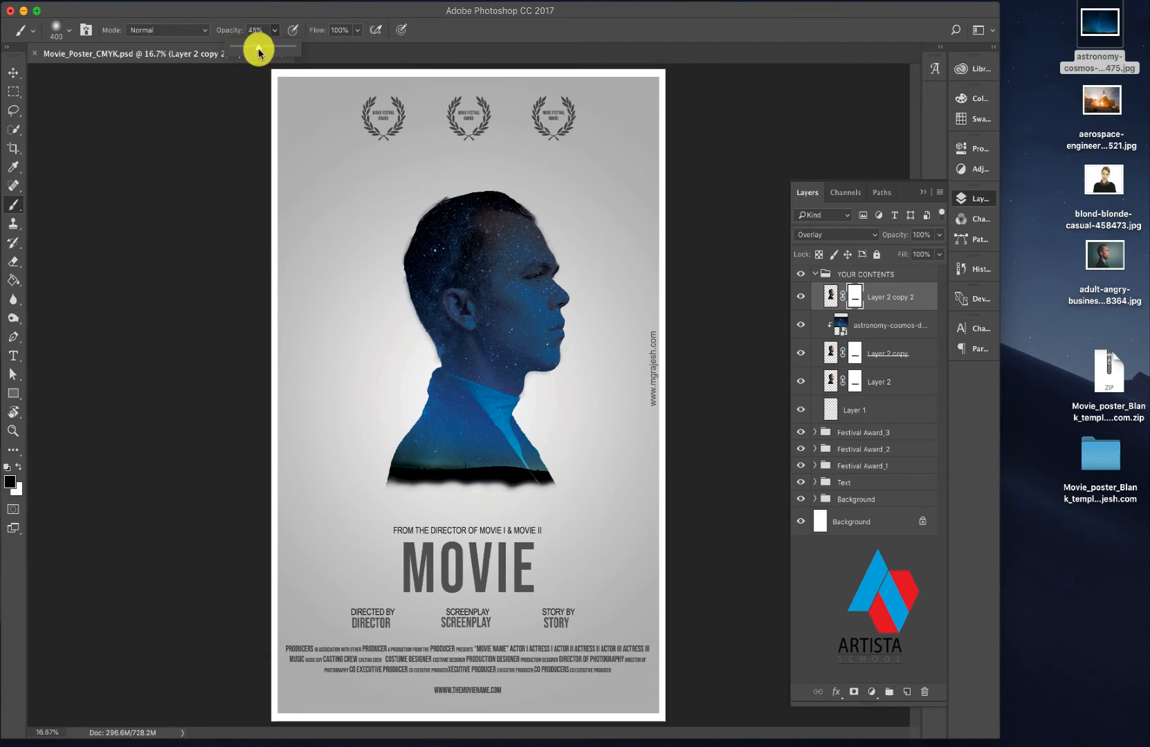
click(469, 242)
click(478, 215)
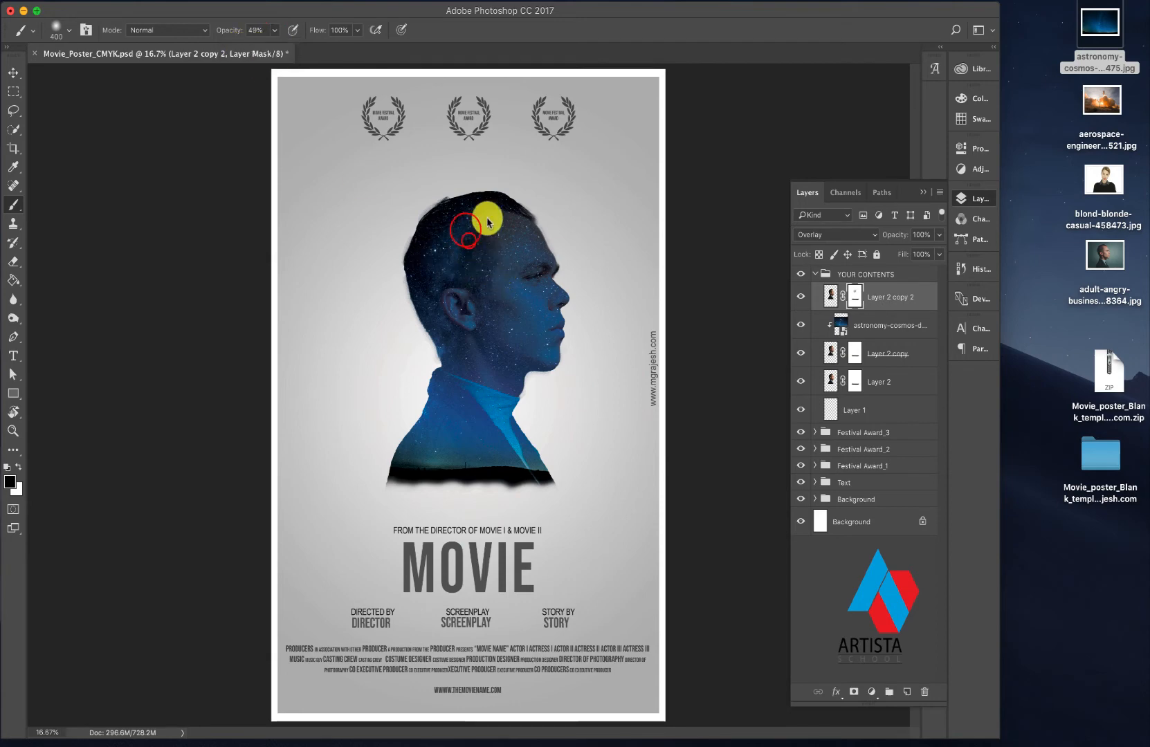
click(462, 223)
mouse_move(423, 251)
mouse_down()
mouse_move(467, 215)
mouse_move(426, 245)
mouse_move(446, 212)
mouse_move(455, 210)
mouse_move(422, 279)
mouse_move(459, 357)
mouse_move(462, 274)
mouse_move(510, 326)
mouse_move(493, 331)
mouse_move(473, 244)
mouse_move(517, 371)
mouse_move(492, 252)
mouse_move(532, 357)
mouse_move(496, 292)
mouse_move(502, 407)
mouse_move(487, 398)
mouse_move(502, 440)
mouse_move(515, 417)
mouse_up()
mouse_move(520, 465)
mouse_down()
mouse_move(494, 398)
mouse_move(515, 450)
mouse_move(489, 251)
mouse_move(521, 290)
mouse_move(564, 480)
mouse_up()
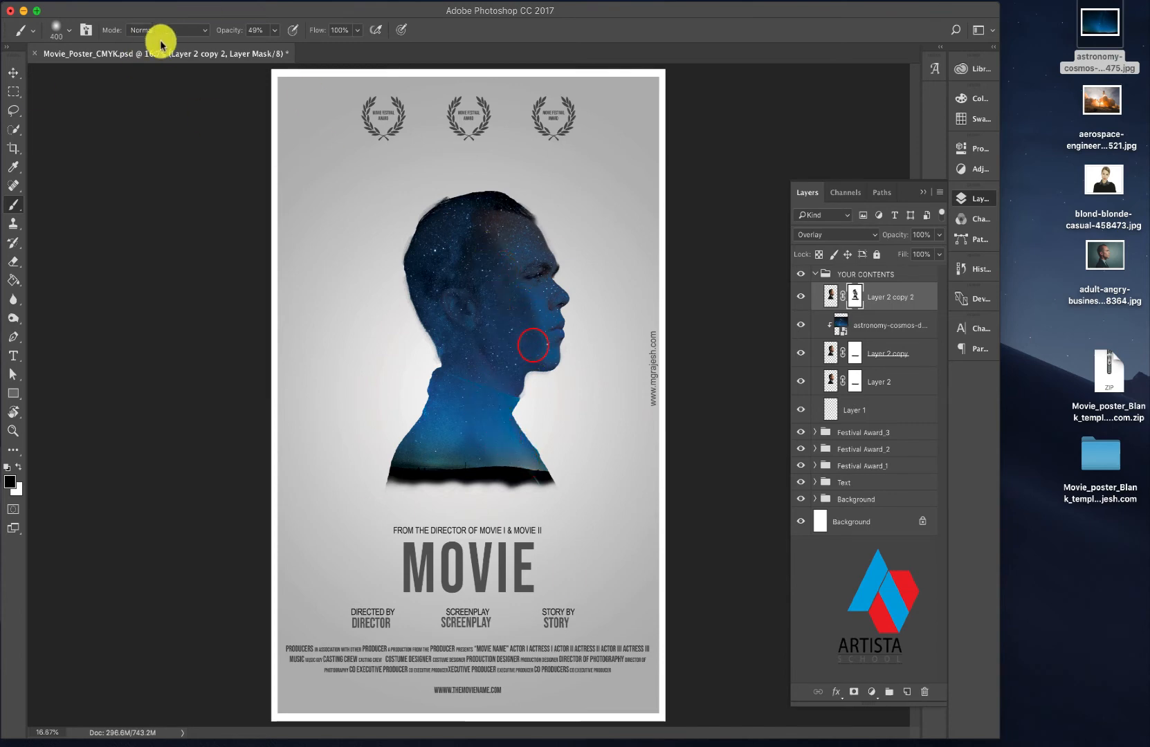
- Lower the opacity of Layer 2 copy 2 to 74% and desaturate its image
click(833, 297)
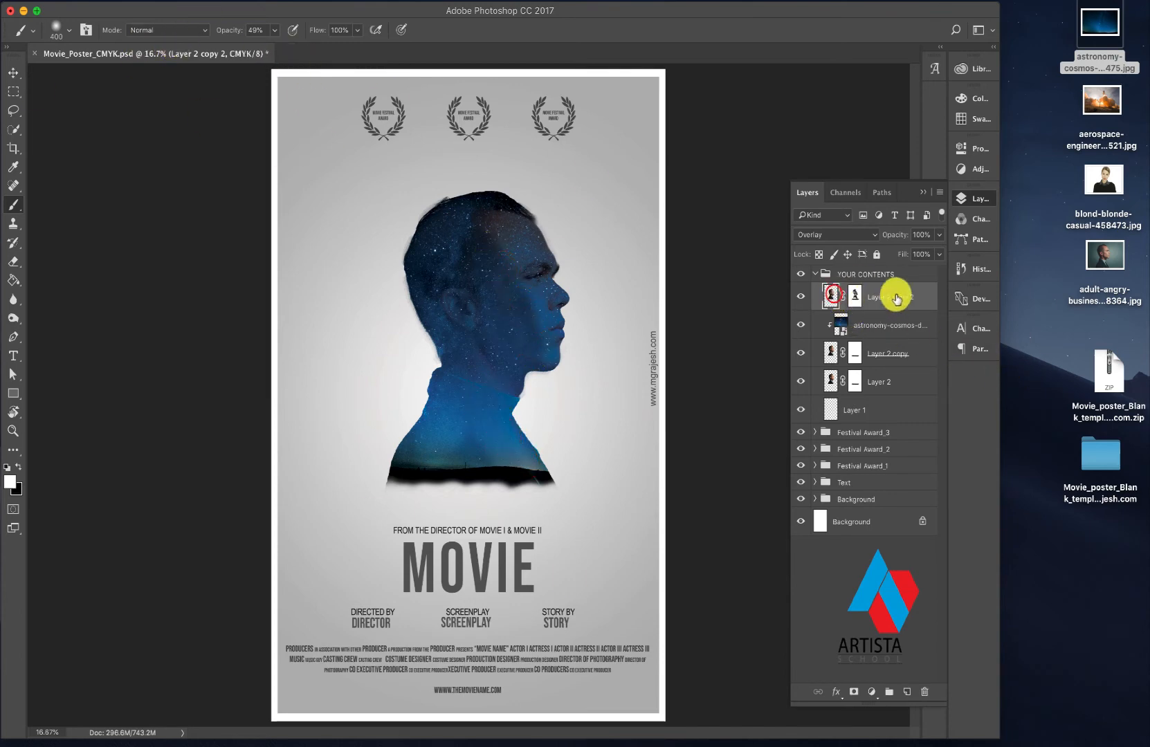
click(940, 235)
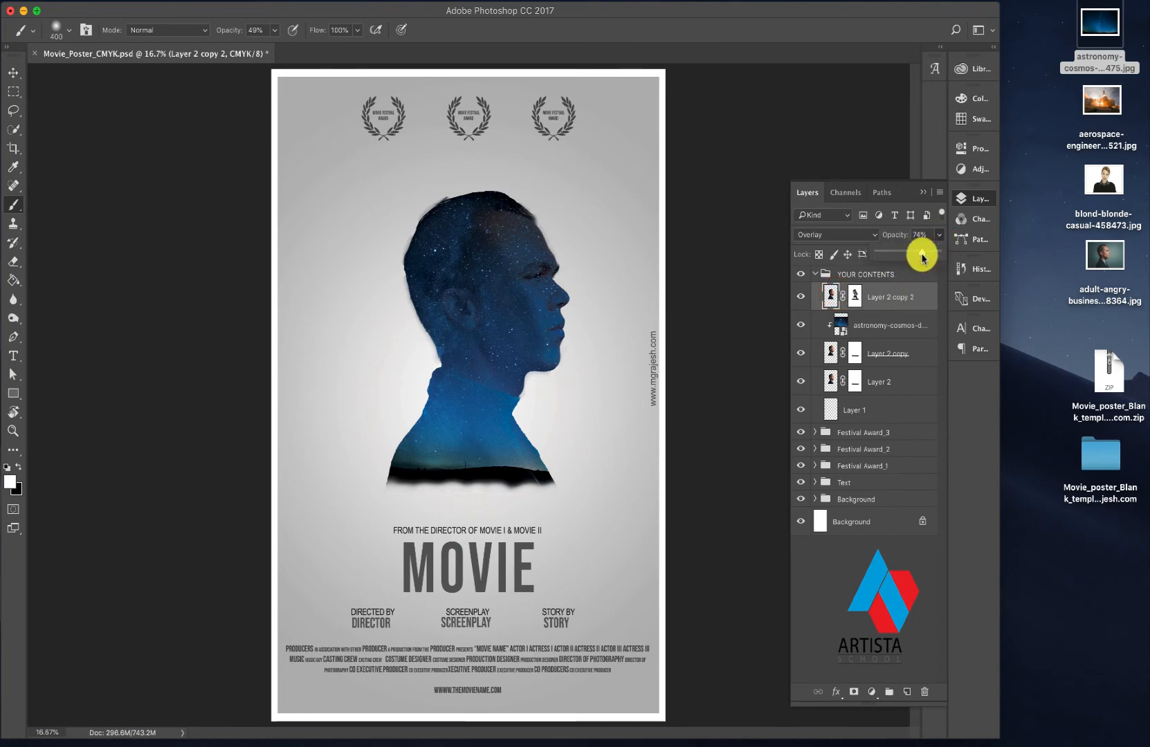
click(831, 296)
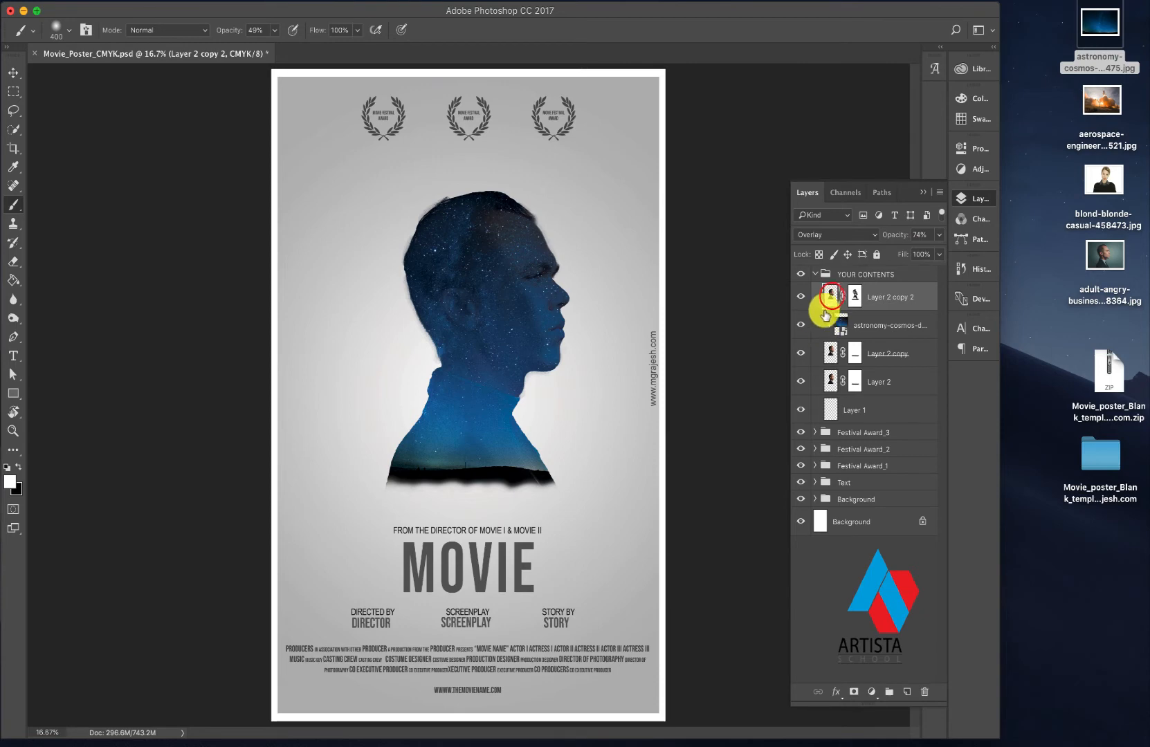
click(190, 2)
mouse_move(222, 32)
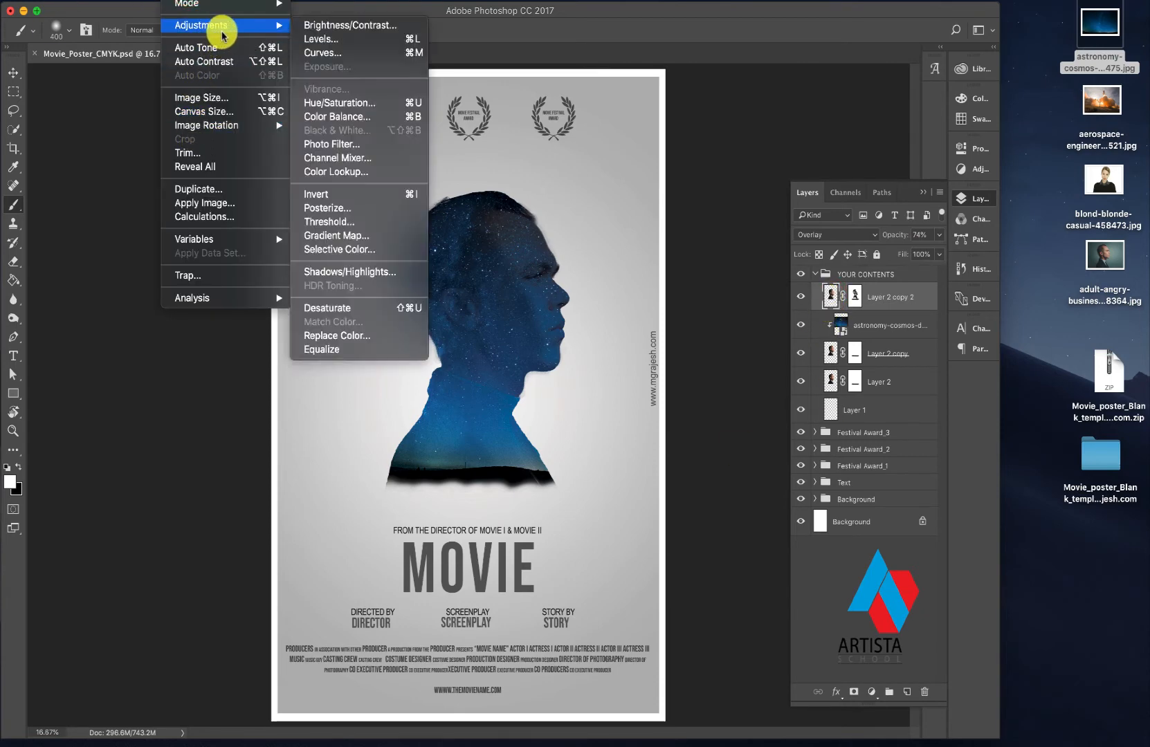
click(320, 309)
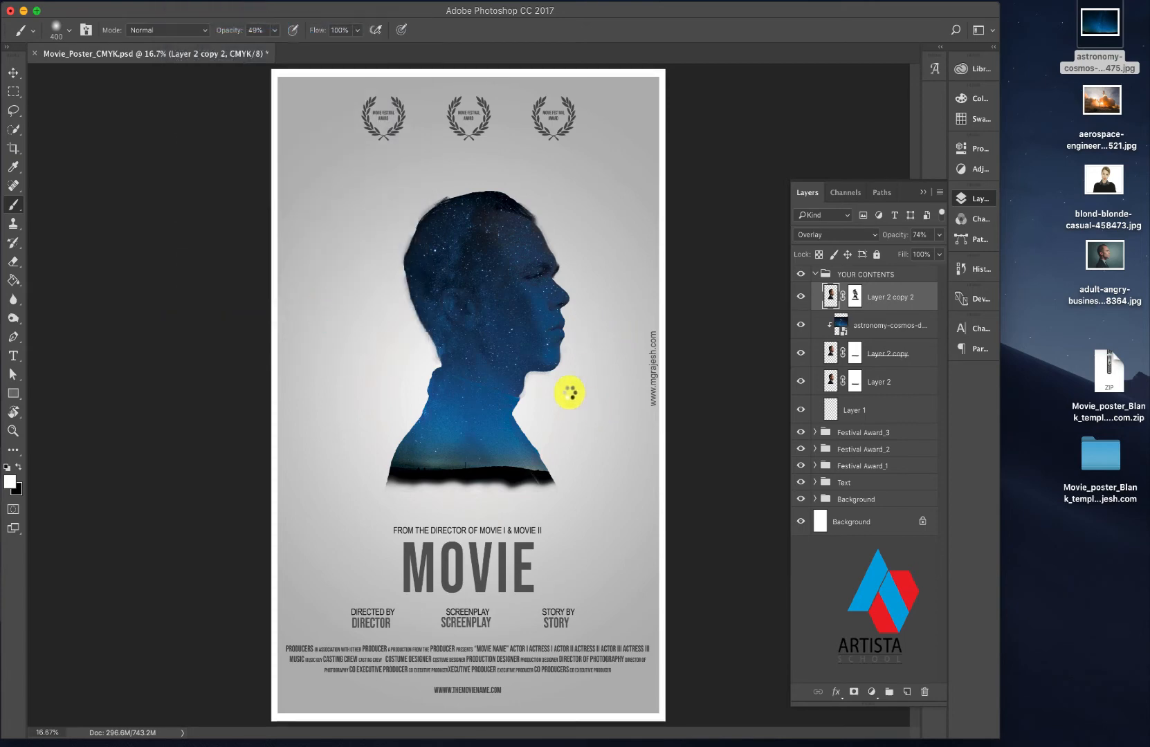
- Brush white at 49% opacity over the head, face, neck and jacket on Layer 2 copy 2's image to brighten the stars
click(494, 230)
click(492, 246)
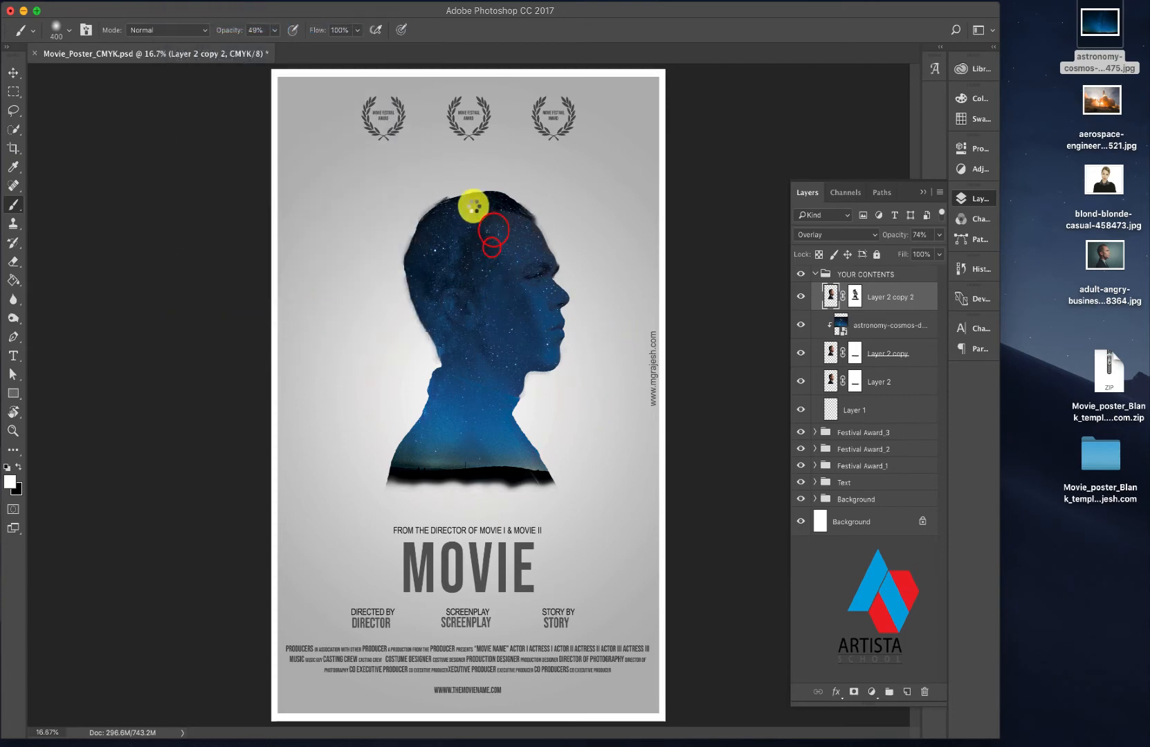
click(471, 210)
click(496, 244)
click(514, 285)
click(522, 362)
click(539, 358)
click(532, 346)
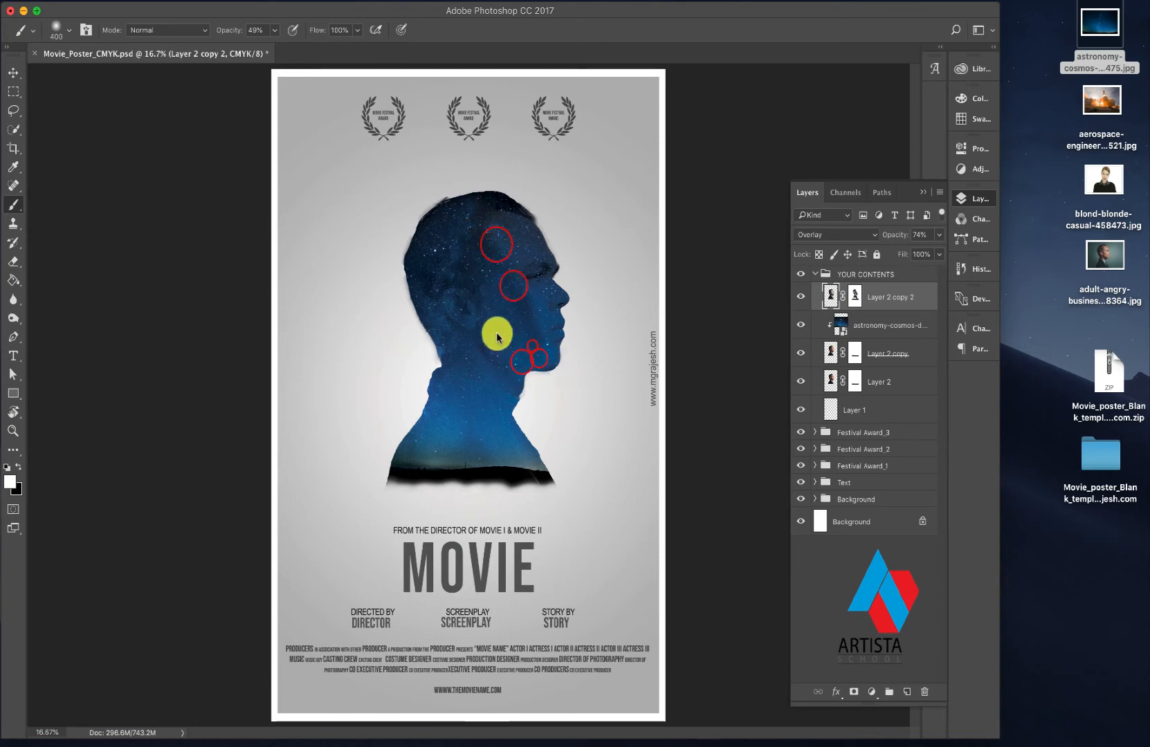
click(454, 317)
click(457, 285)
click(454, 290)
click(491, 330)
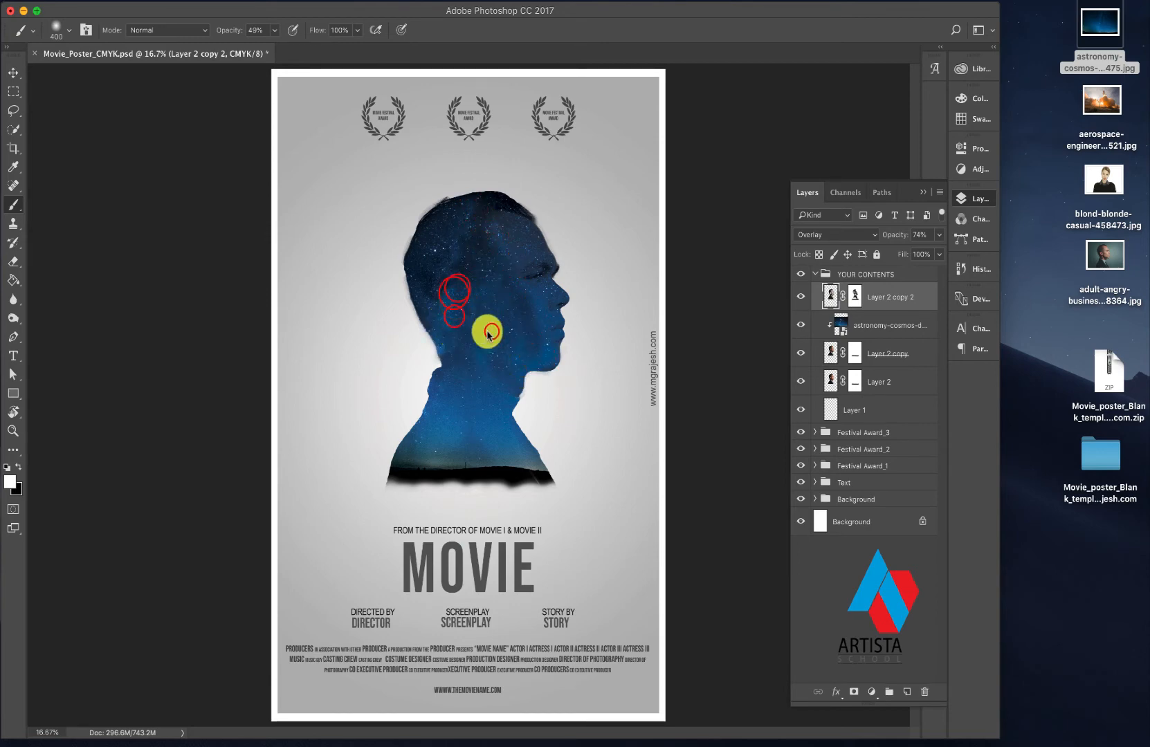
click(461, 302)
click(451, 214)
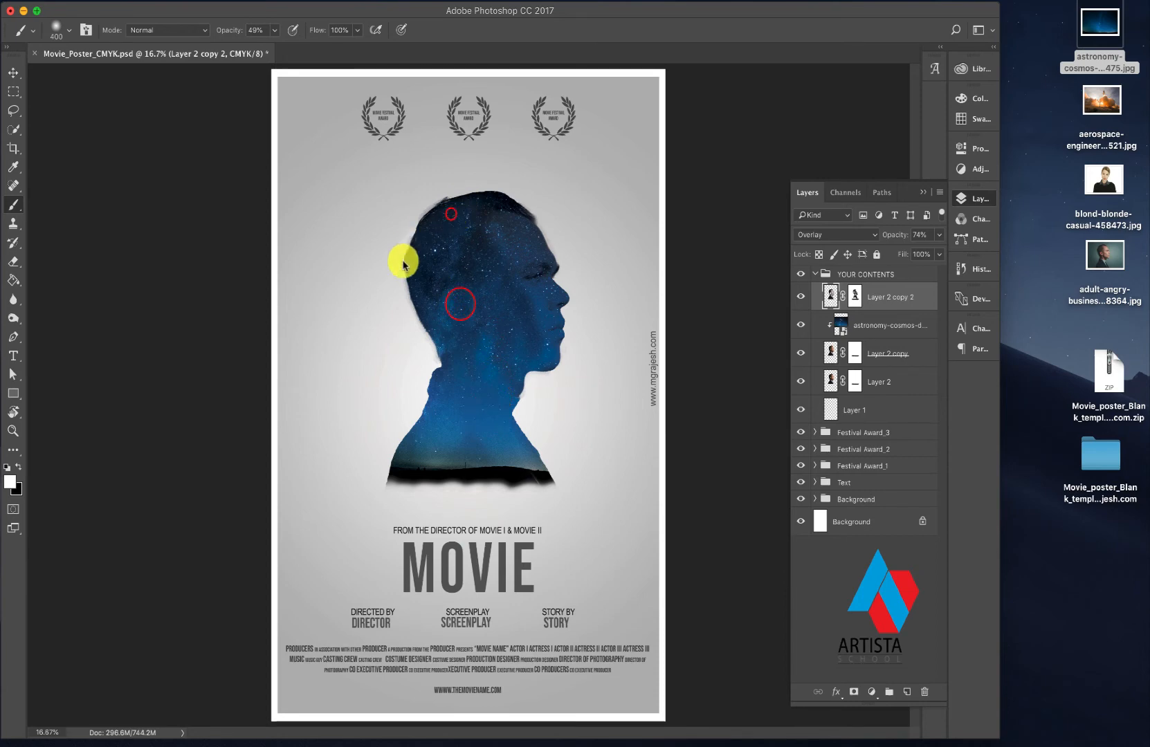
click(454, 207)
click(423, 254)
click(434, 326)
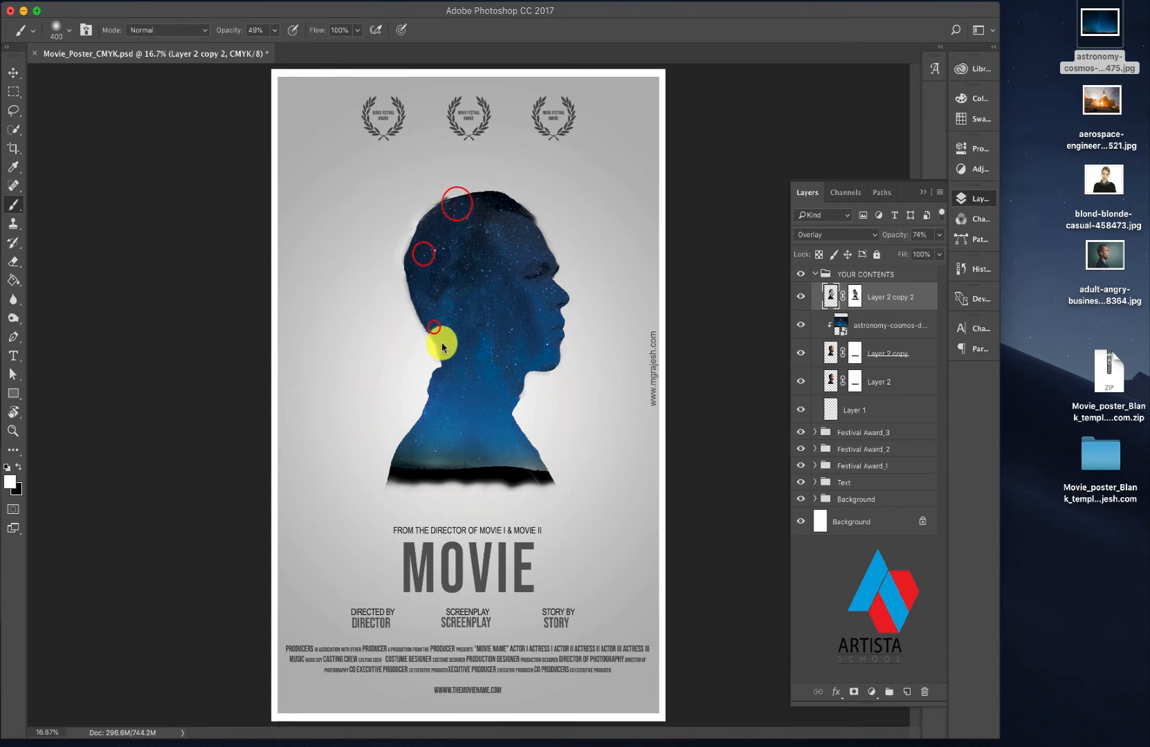
click(428, 458)
click(433, 457)
click(475, 464)
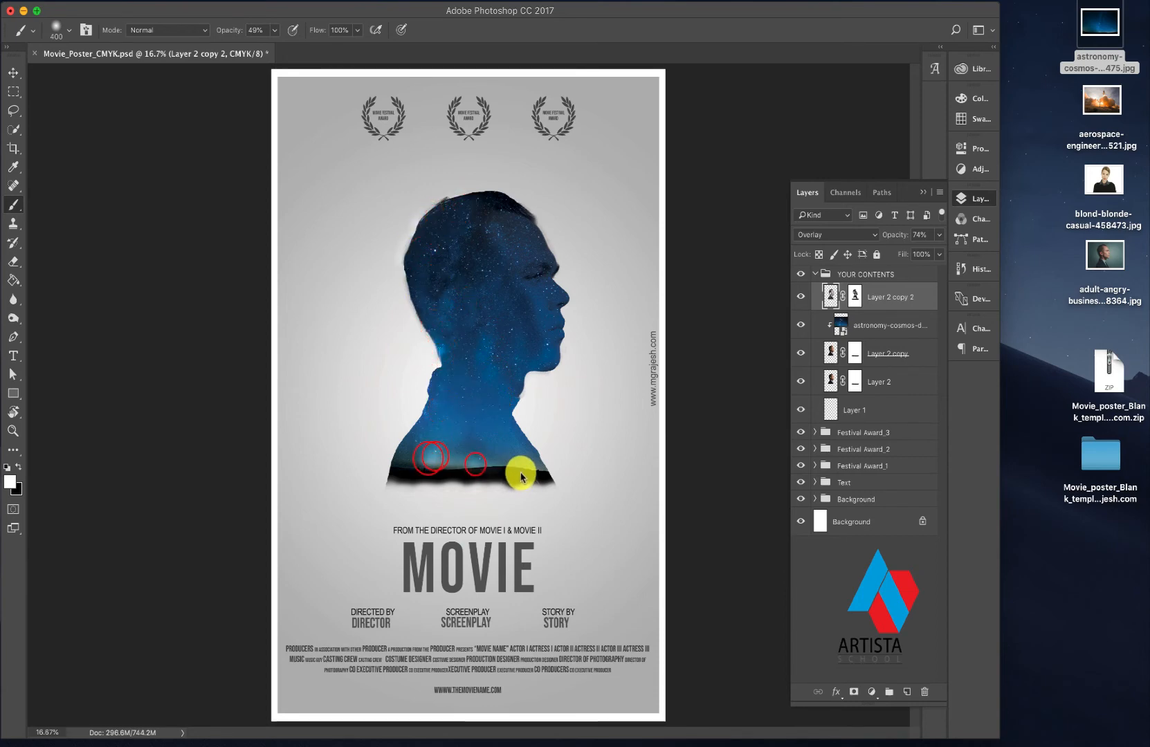
click(489, 388)
click(501, 398)
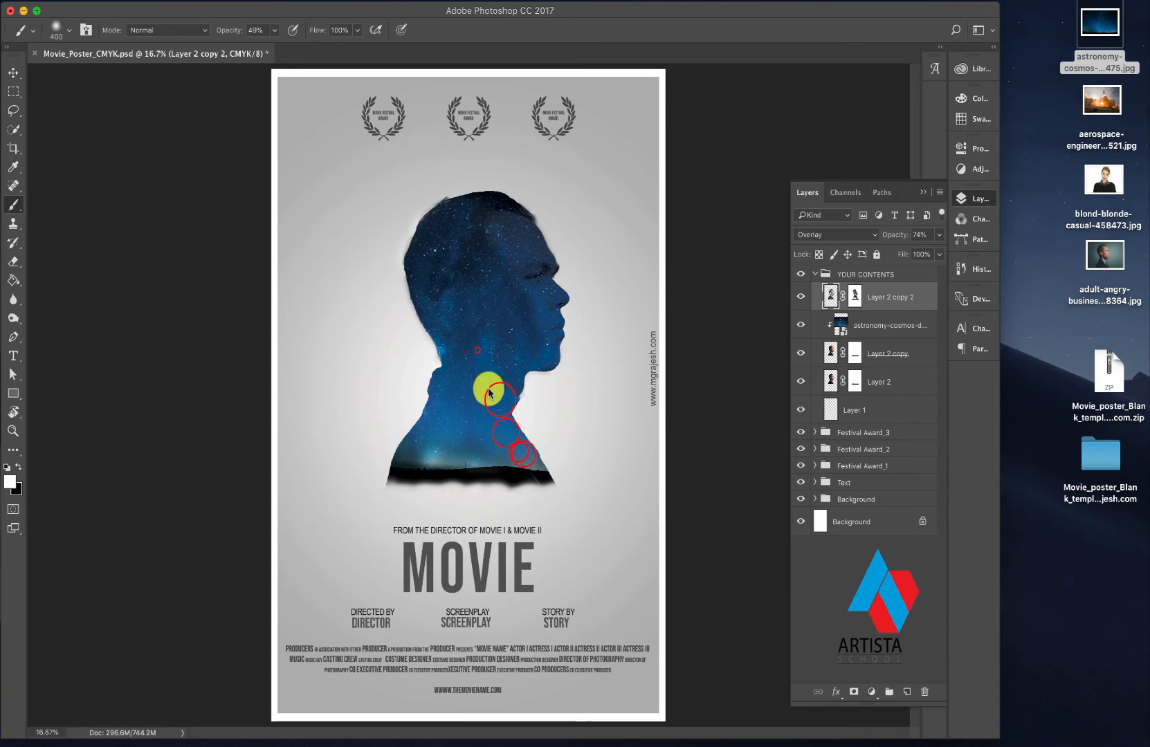
click(522, 346)
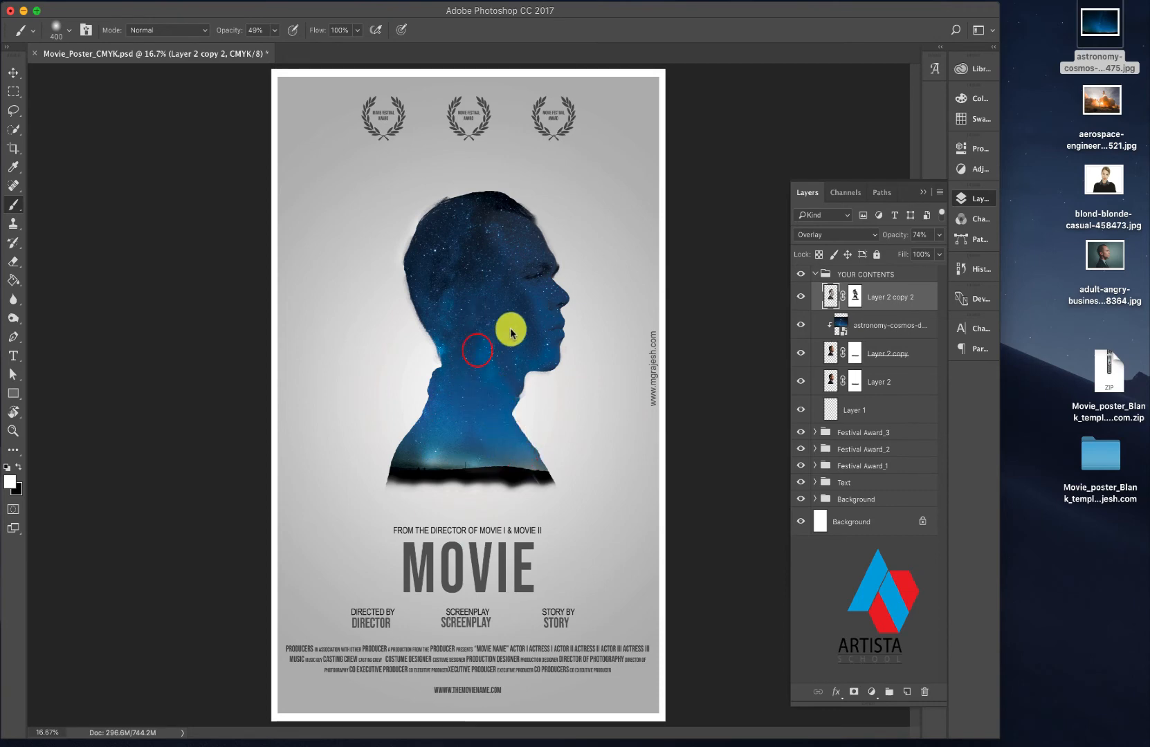
click(496, 231)
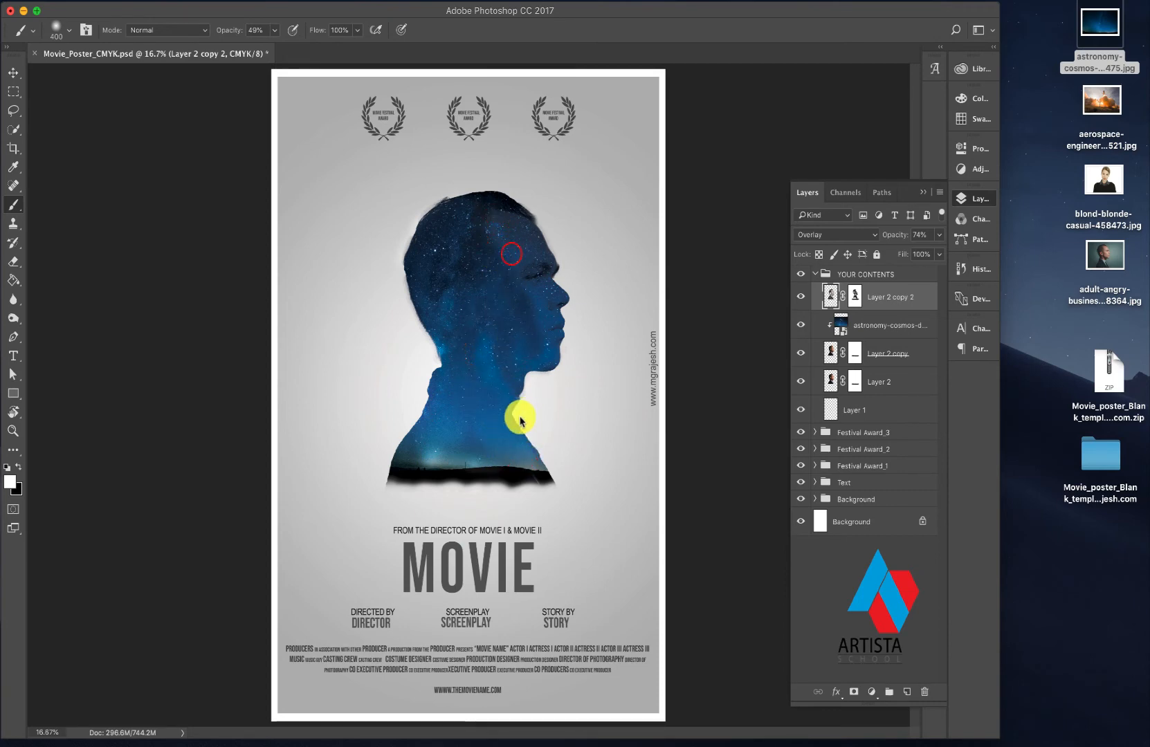
click(511, 245)
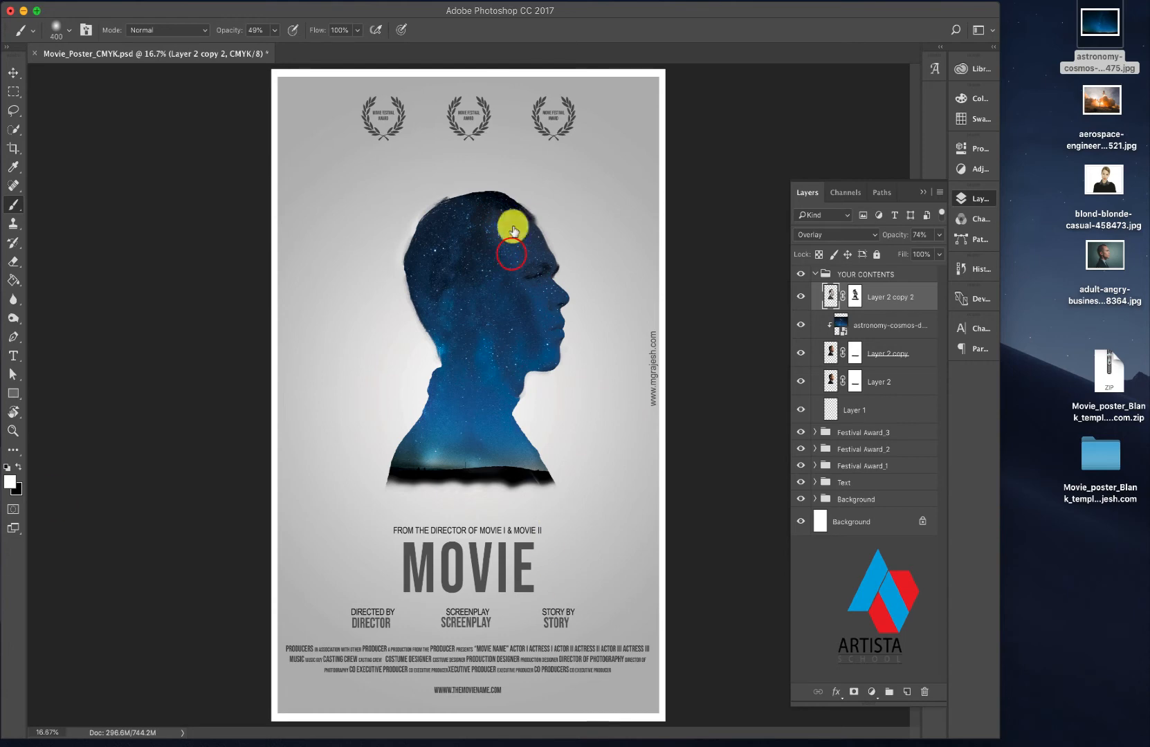
- Open blond-blonde-casual-458473.jpg from the desktop in Adobe Photoshop CC 2017
click(1105, 182)
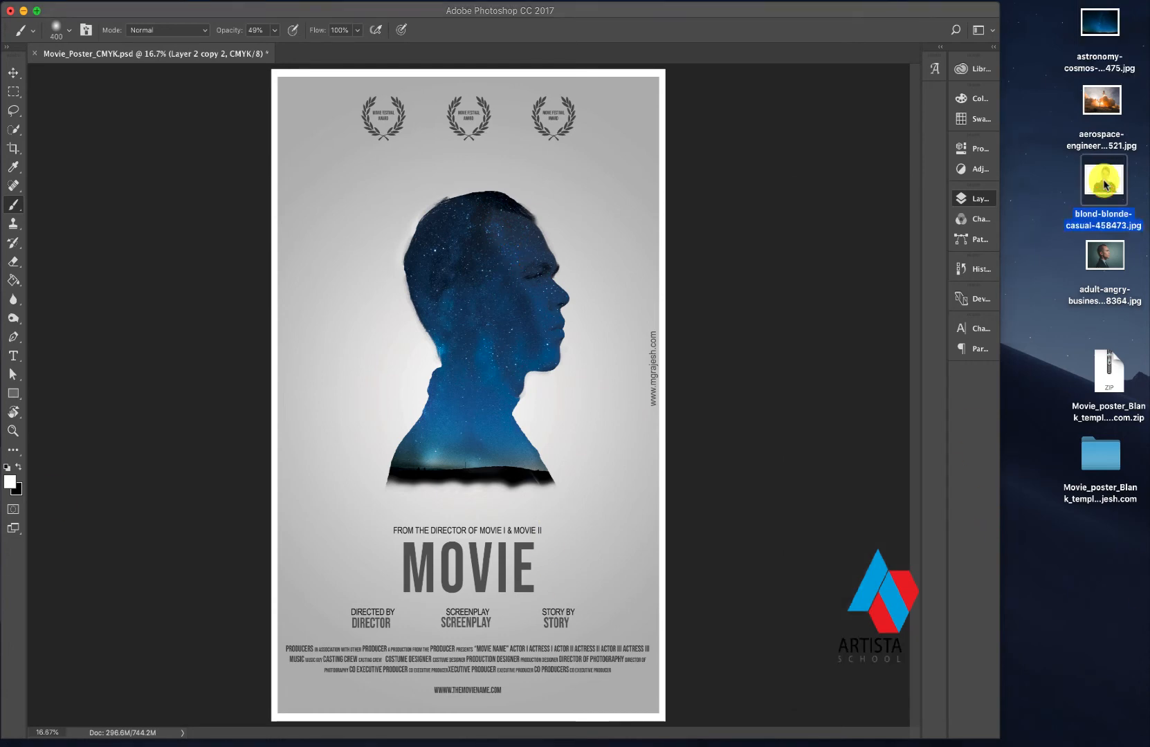
right_click(1106, 184)
mouse_move(1122, 201)
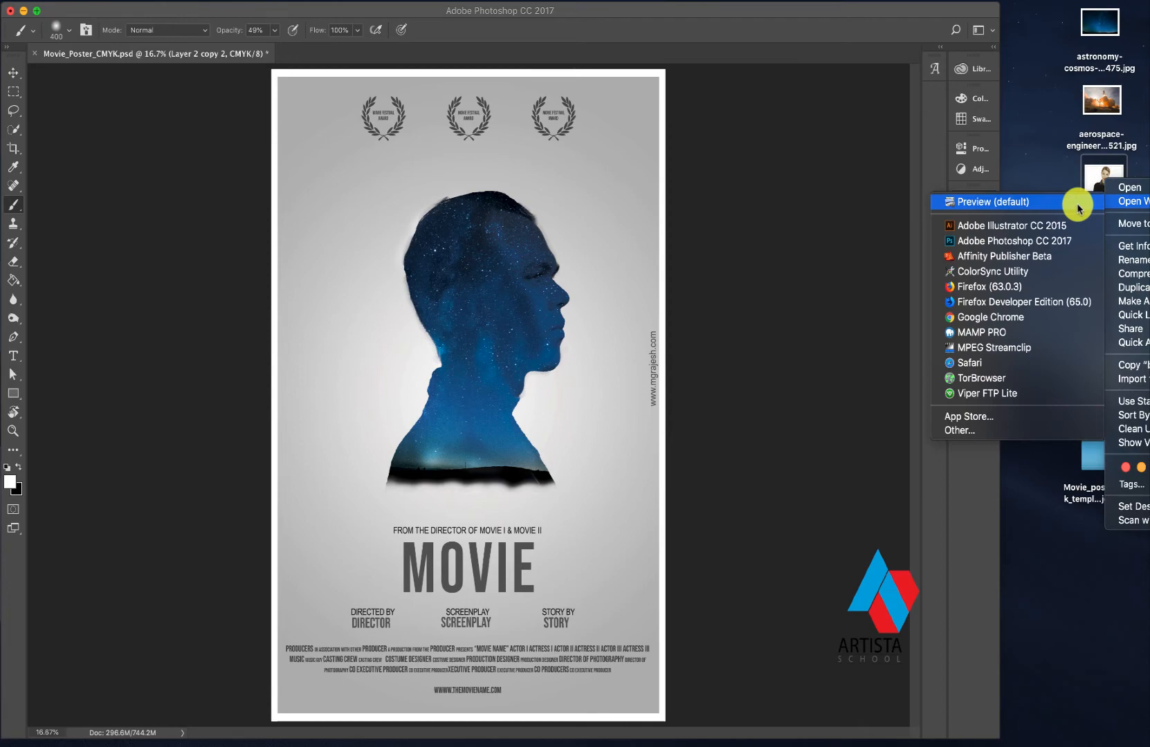
click(986, 242)
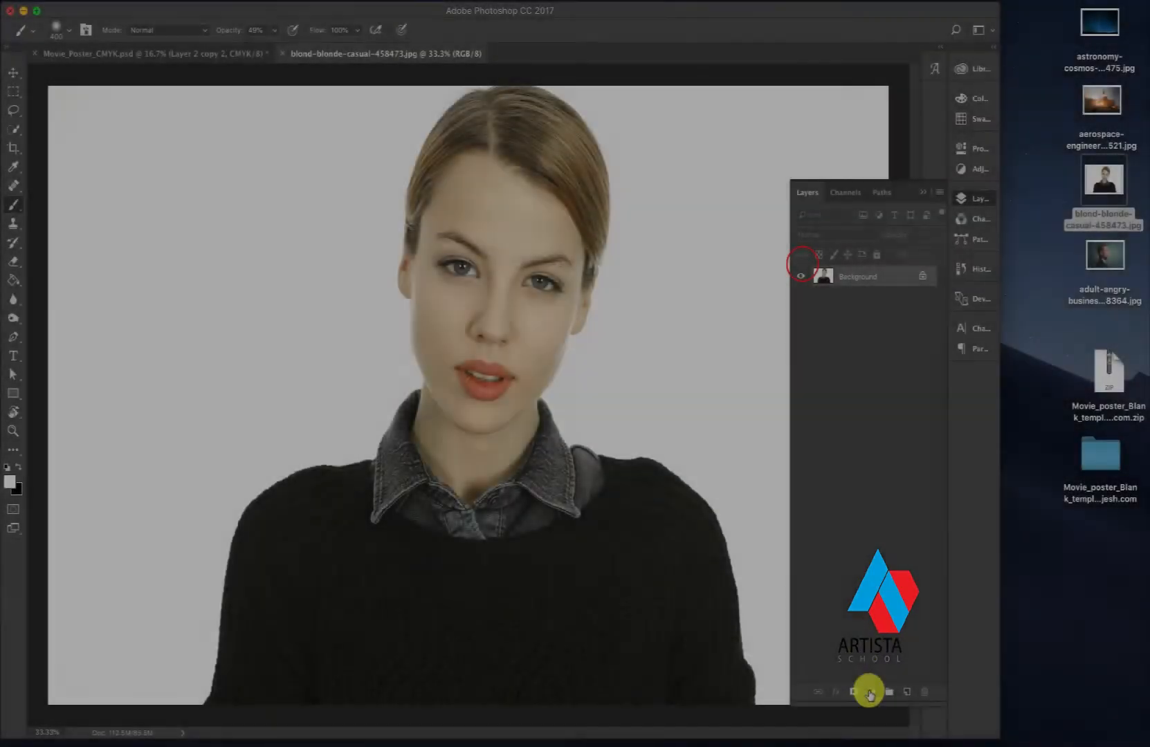
- Add a Brightness/Contrast adjustment layer above the portrait with brightness -96 and contrast 50
click(870, 691)
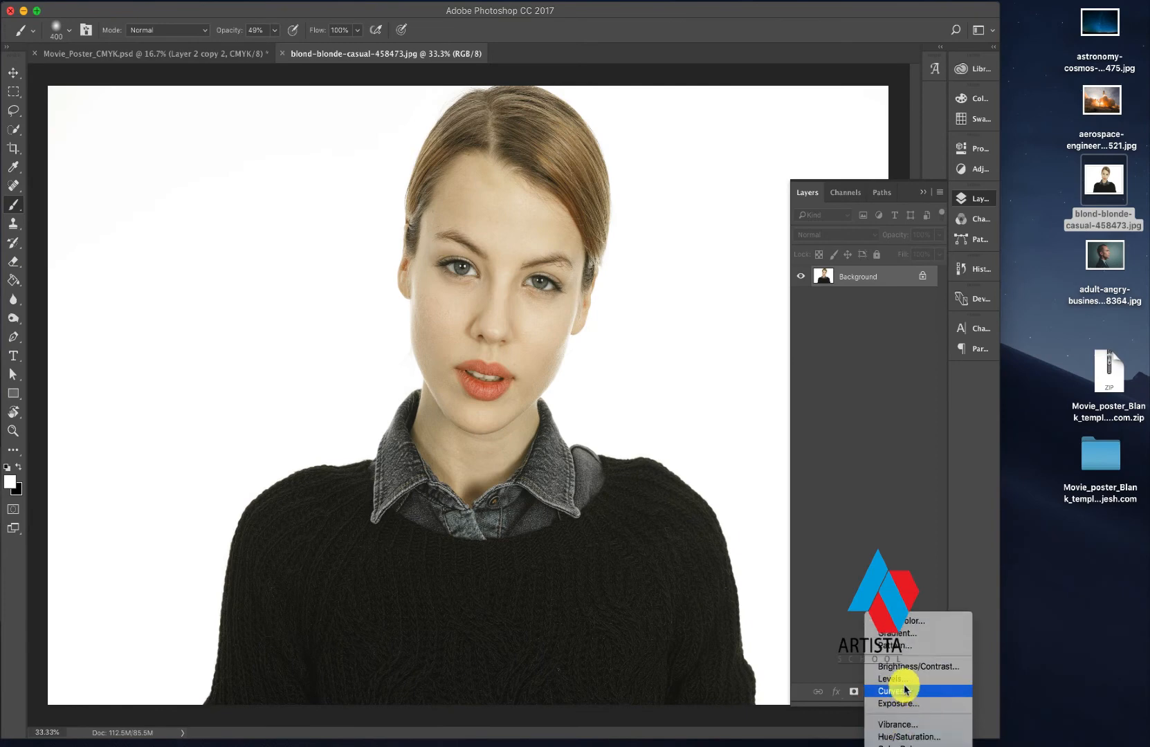
click(908, 675)
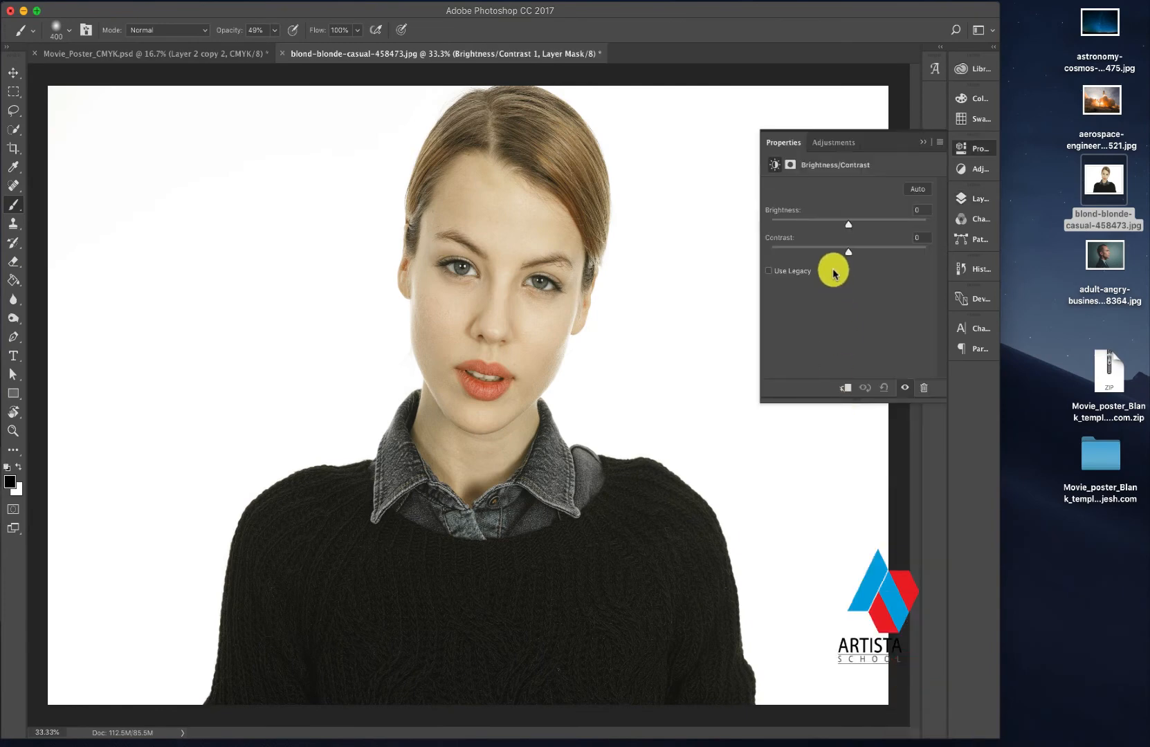
drag(845, 228, 879, 260)
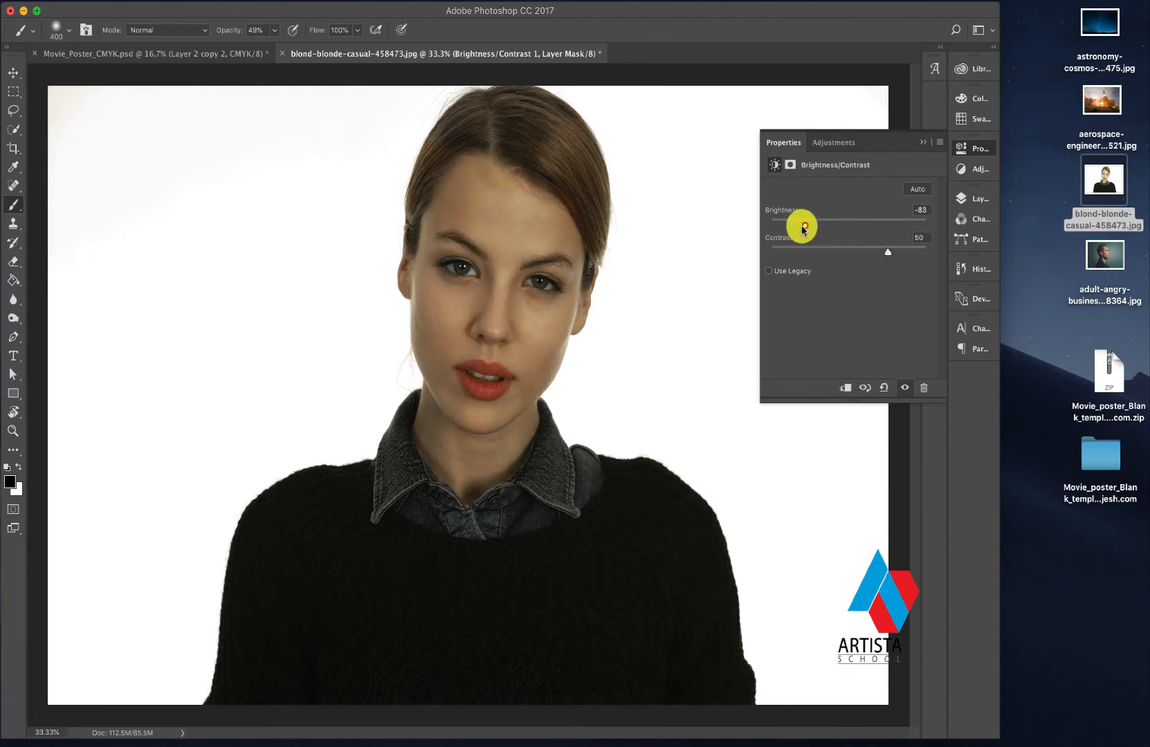
drag(803, 228, 798, 226)
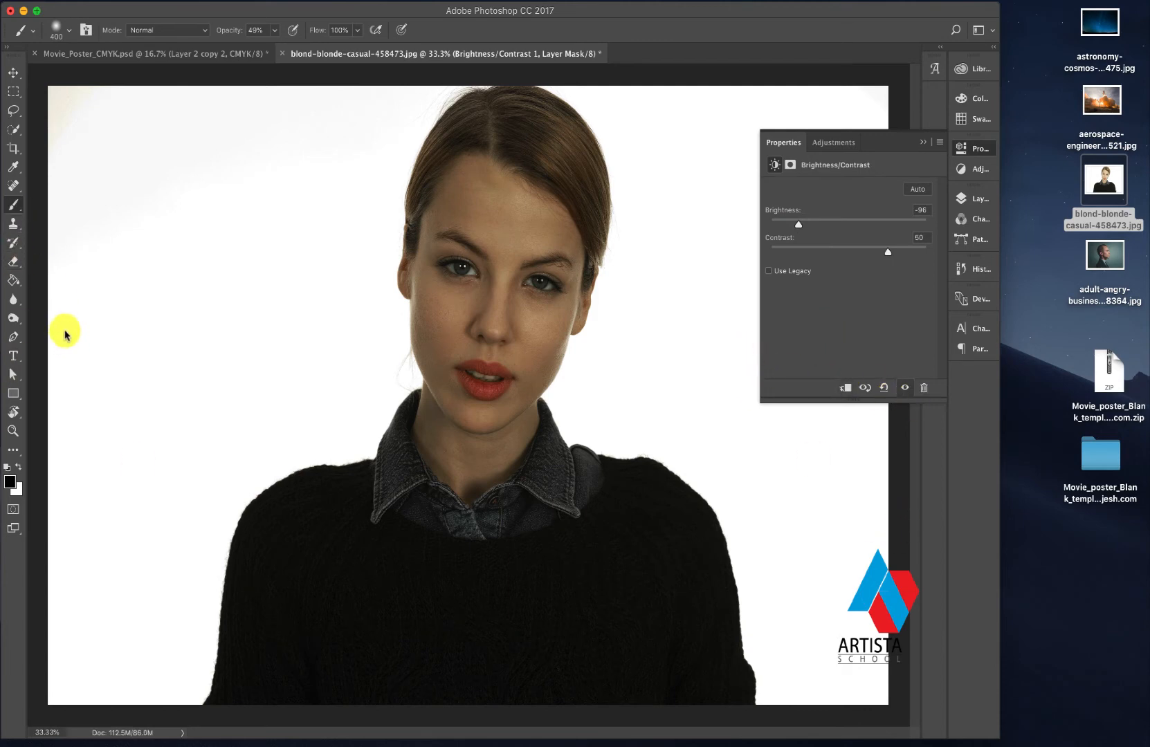
- Select the whole woman, from sweater to hair, with the Quick Selection tool
click(13, 130)
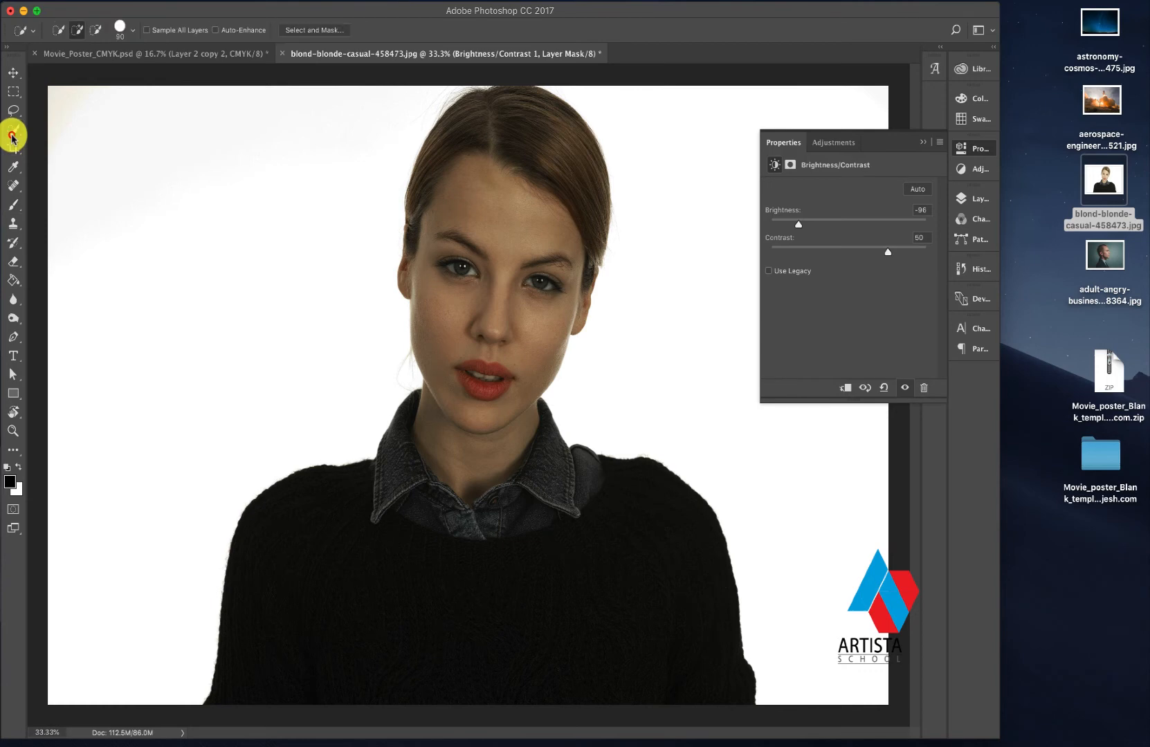
click(260, 619)
mouse_move(282, 539)
mouse_down()
mouse_move(372, 490)
mouse_move(449, 414)
mouse_move(530, 564)
mouse_move(485, 384)
mouse_move(487, 243)
mouse_up()
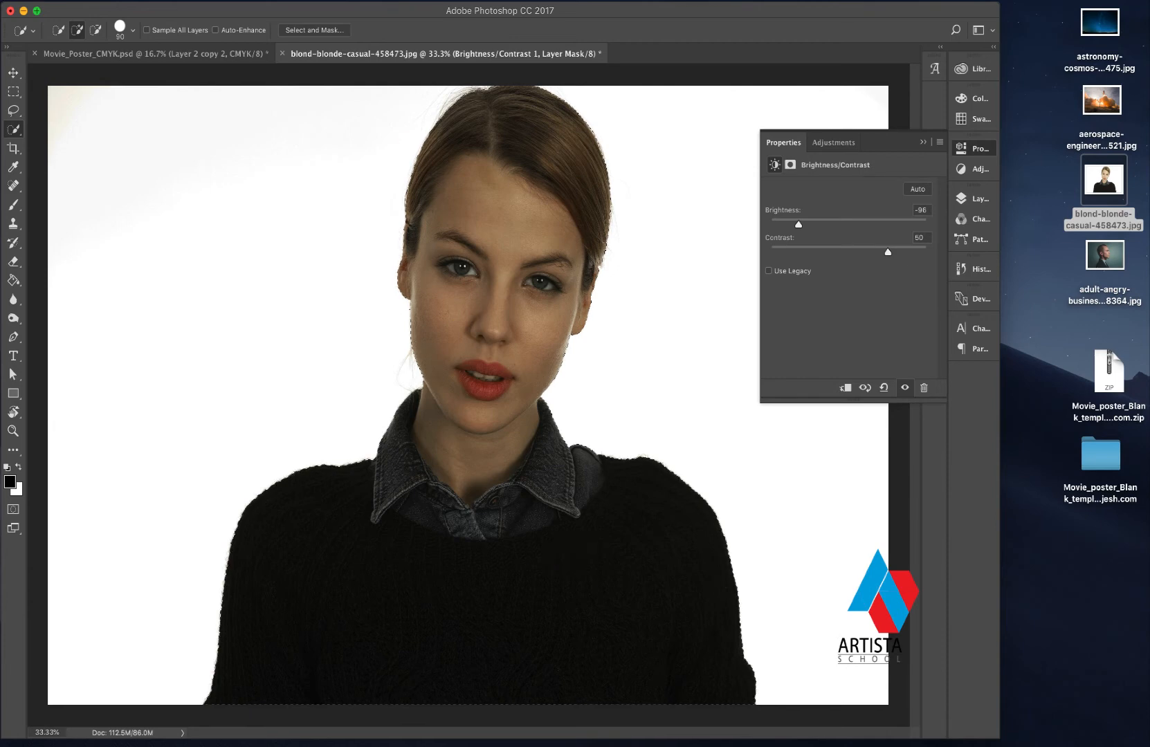
- Refine the selection in Select and Mask by brushing along the hair on both sides of the head and the cheek
right_click(482, 239)
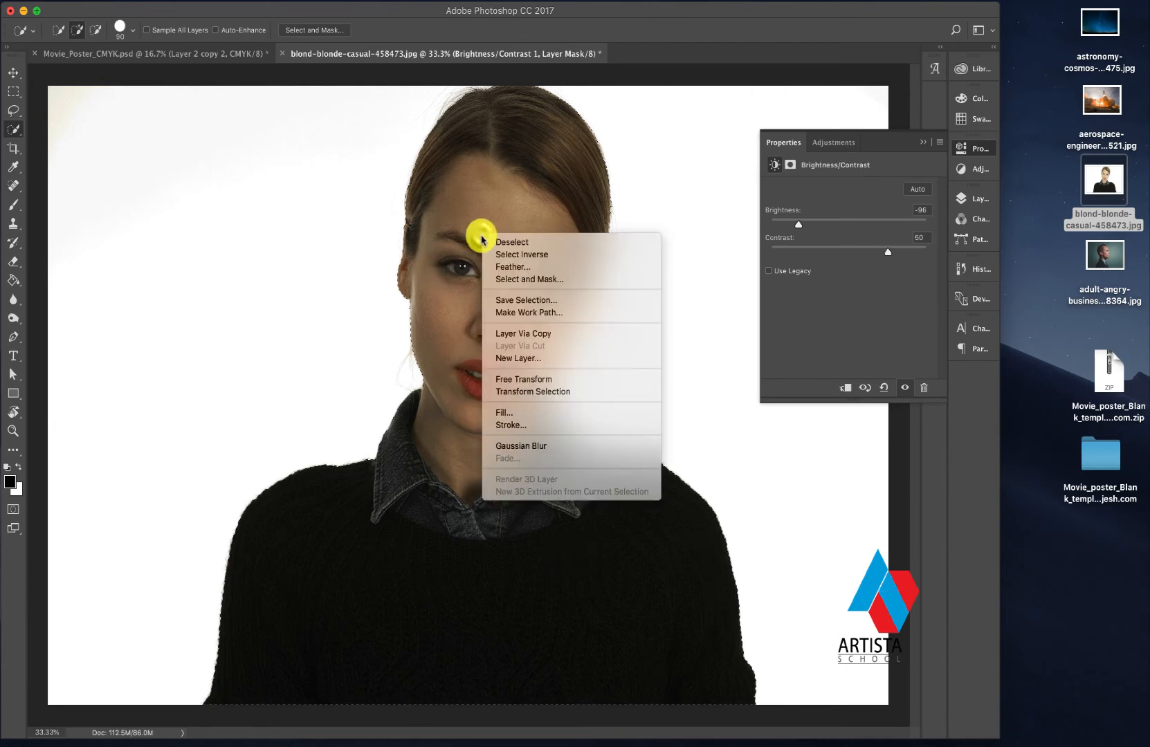
click(512, 279)
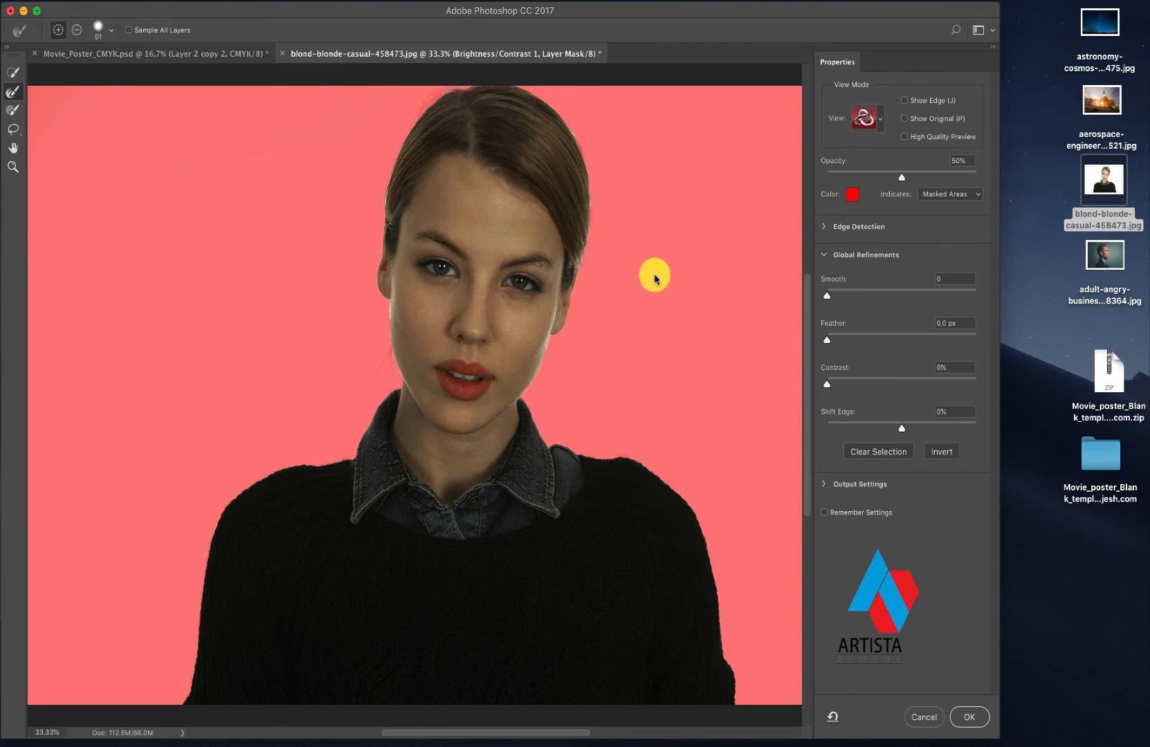
mouse_move(566, 128)
mouse_down()
mouse_move(584, 148)
mouse_move(571, 135)
mouse_move(583, 235)
mouse_up()
drag(587, 227, 589, 321)
drag(580, 254, 576, 301)
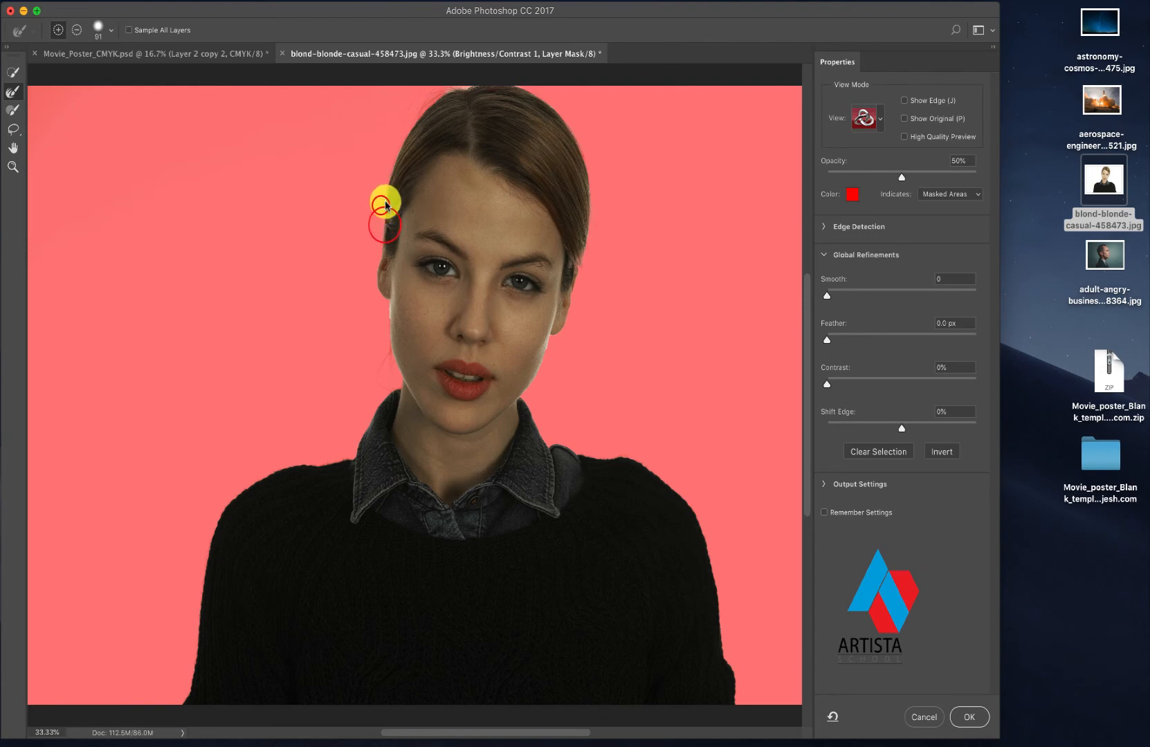
mouse_move(386, 204)
mouse_down()
mouse_move(389, 176)
mouse_move(451, 99)
mouse_up()
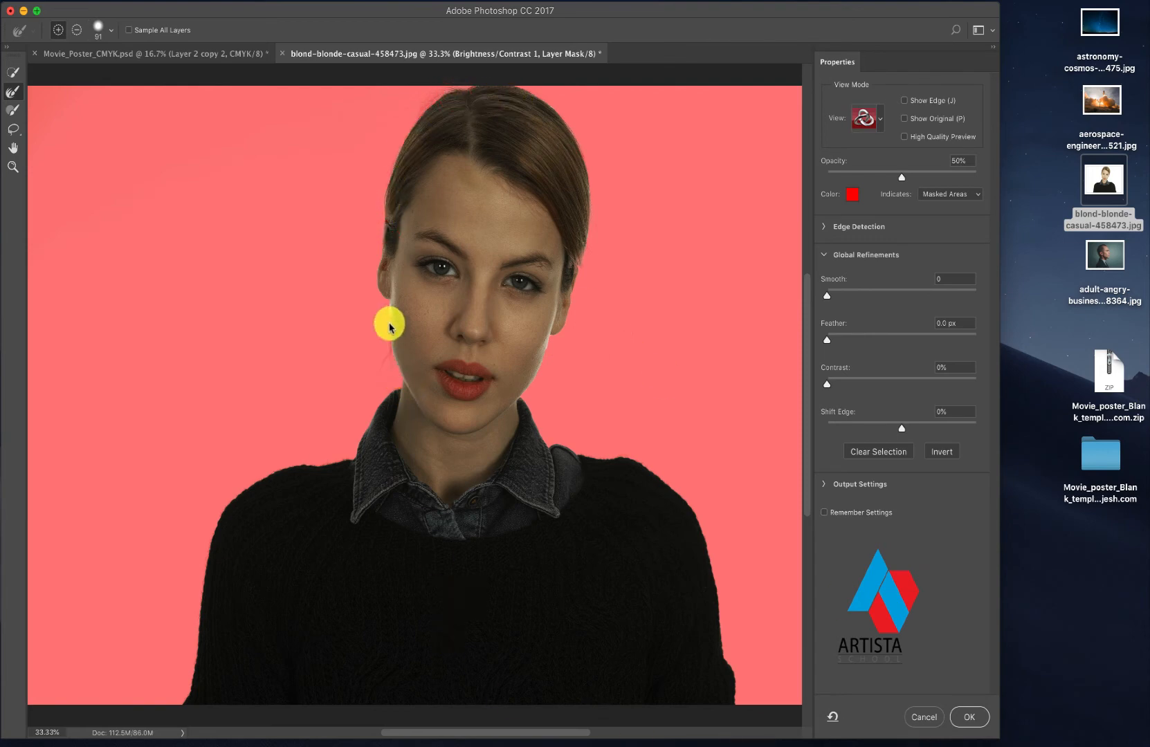
drag(390, 315, 402, 391)
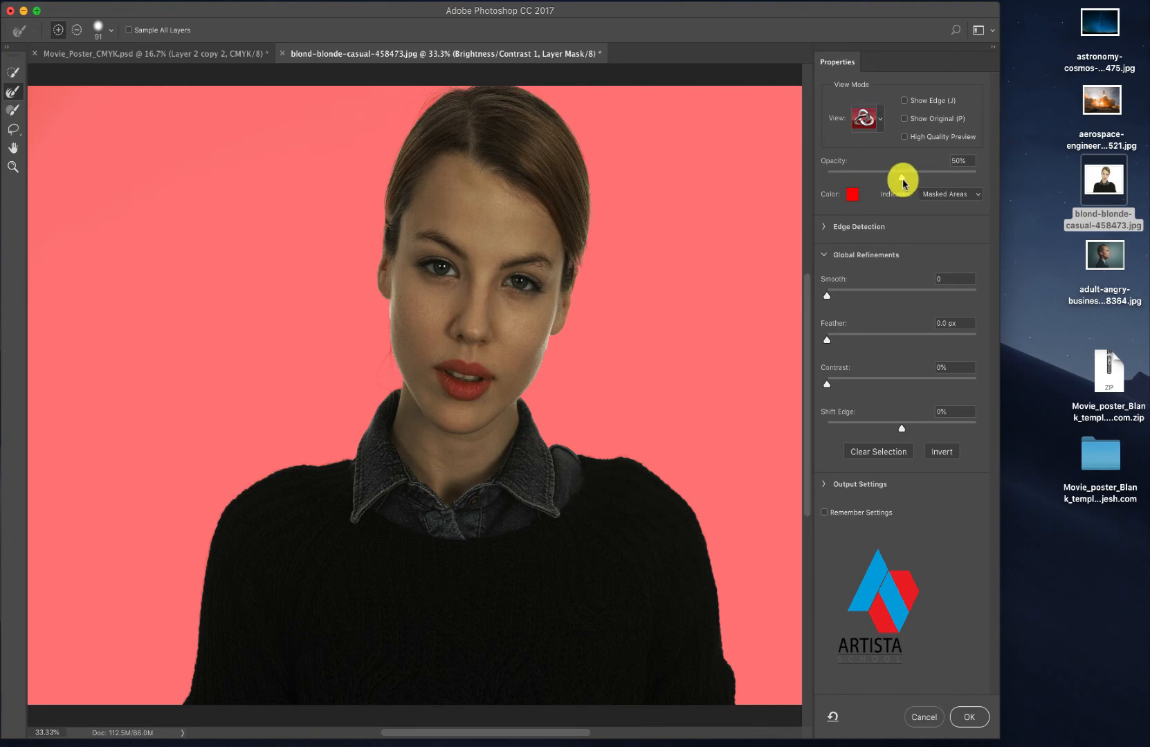
- Set the mask overlay opacity to 59%, feather the selection by 1.1 px and apply the refinement
mouse_move(903, 181)
mouse_down()
mouse_move(887, 183)
mouse_move(913, 185)
mouse_up()
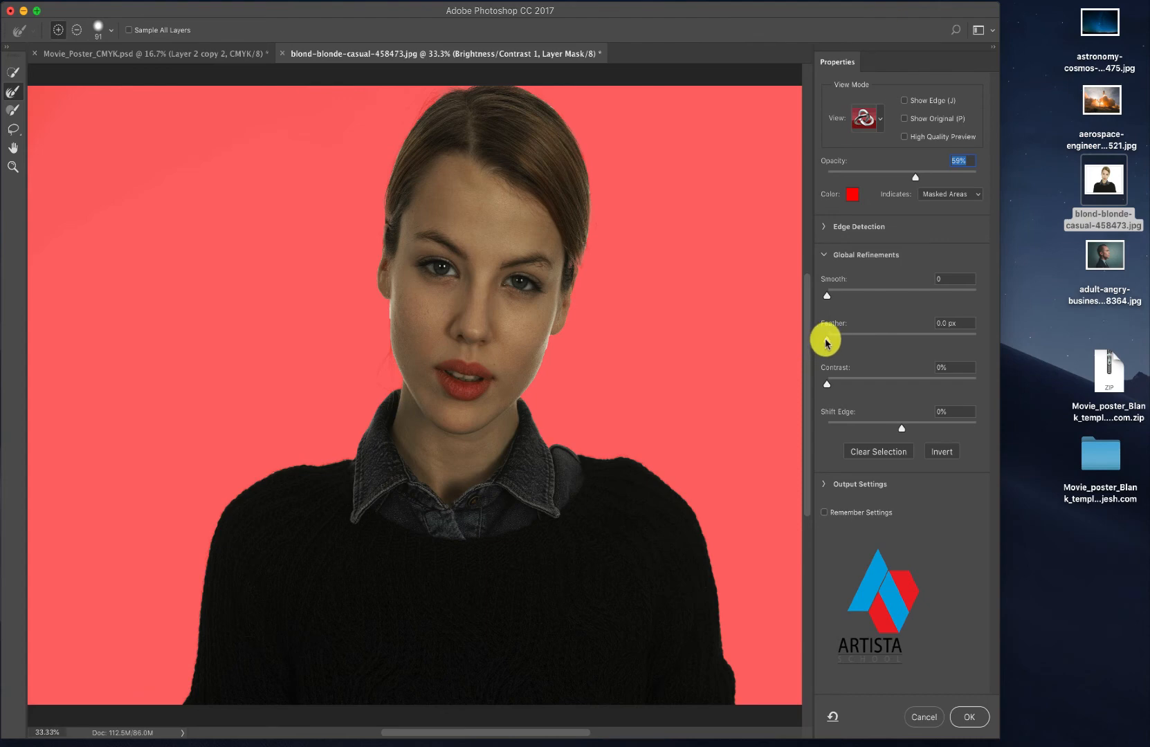
drag(834, 343, 836, 341)
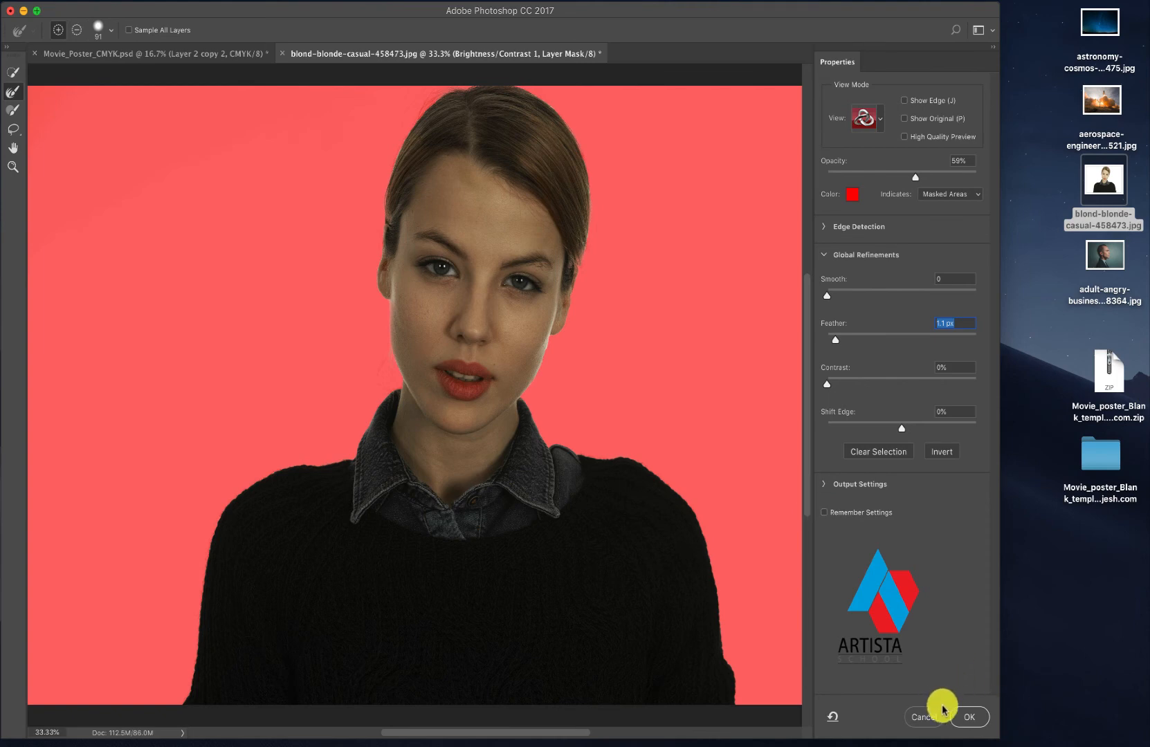
click(964, 720)
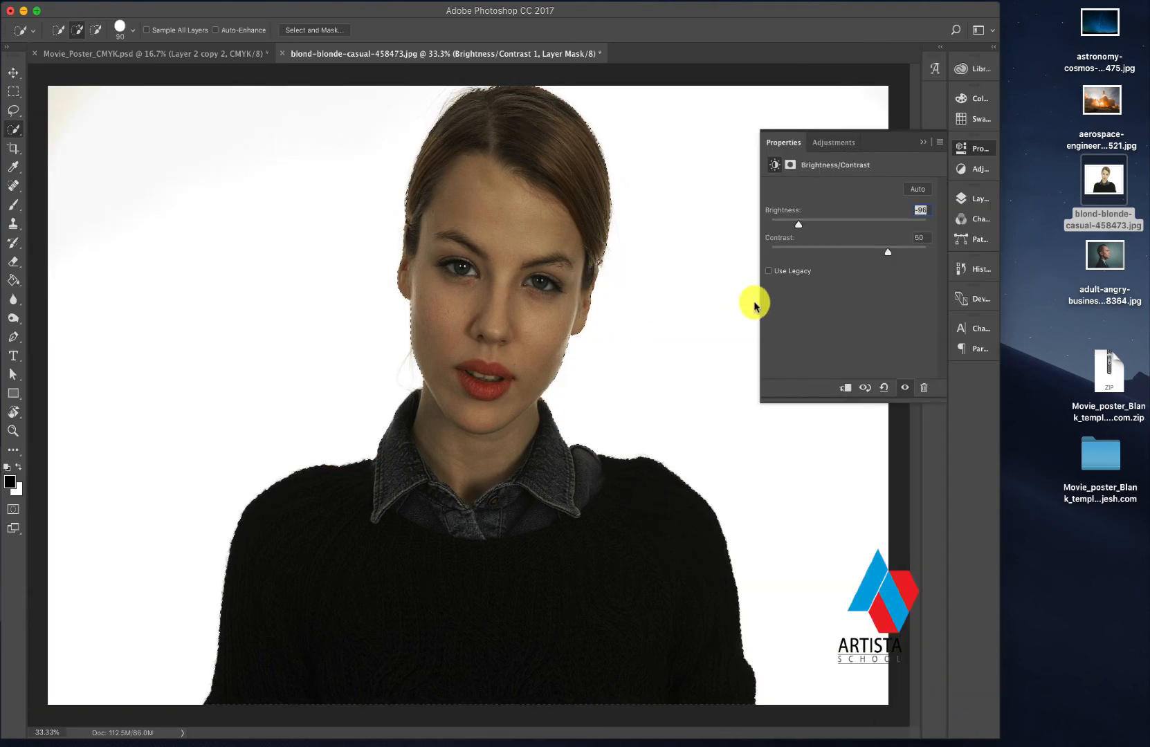
- Copy the selected woman from the Background layer to a new layer
click(920, 141)
click(961, 201)
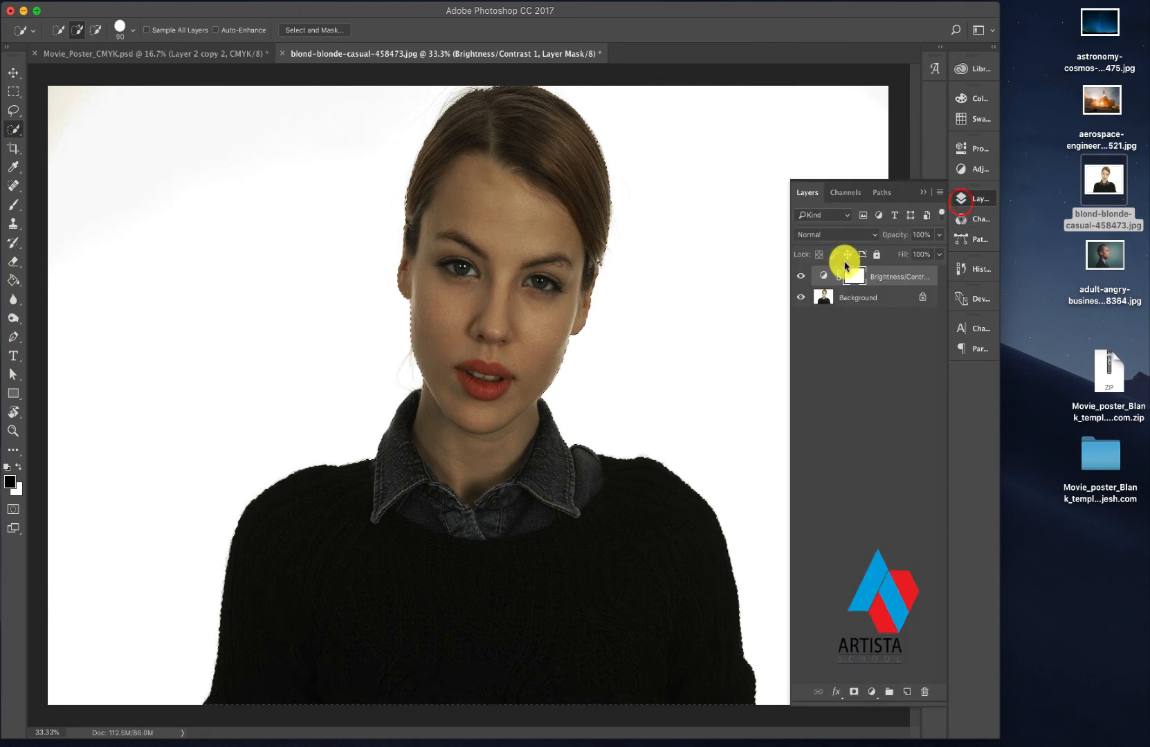
click(829, 303)
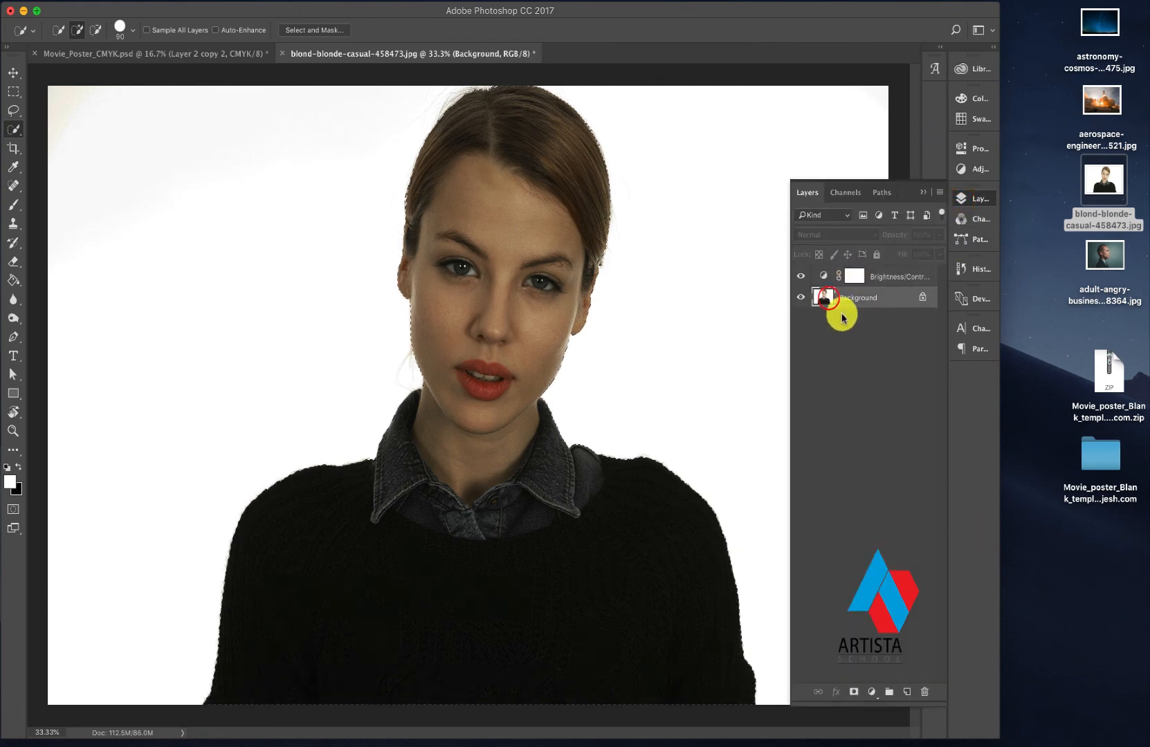
click(241, 1)
mouse_move(270, 4)
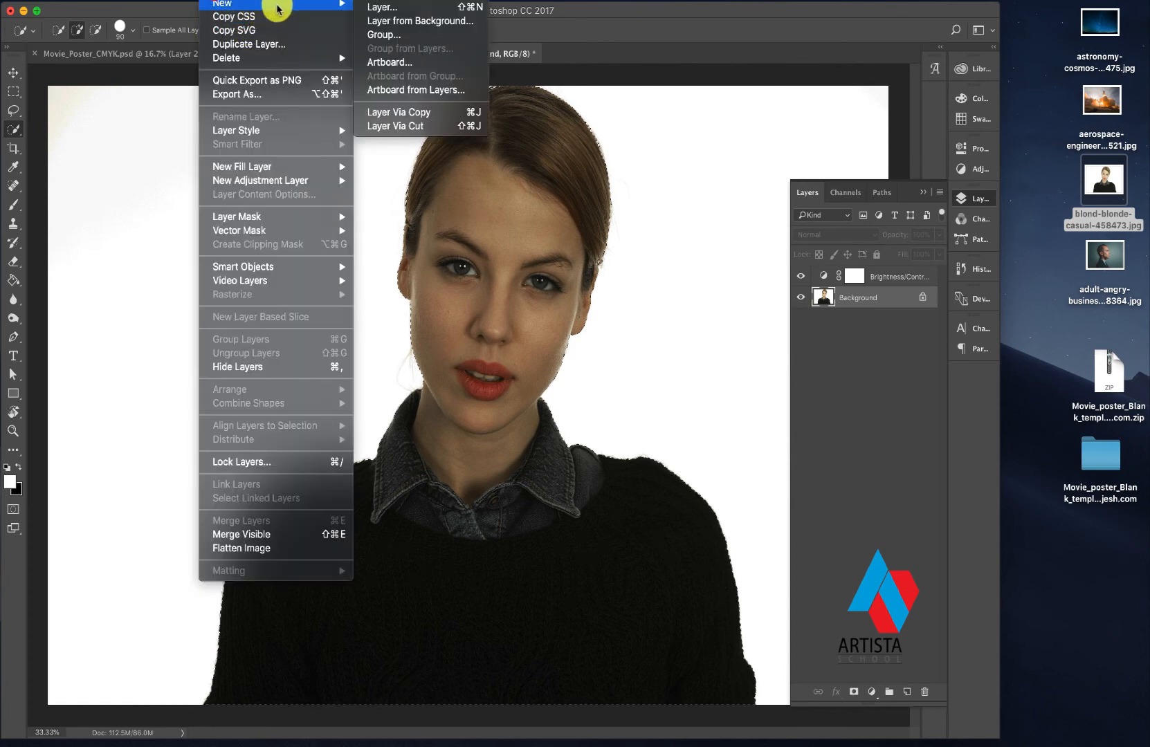
click(399, 114)
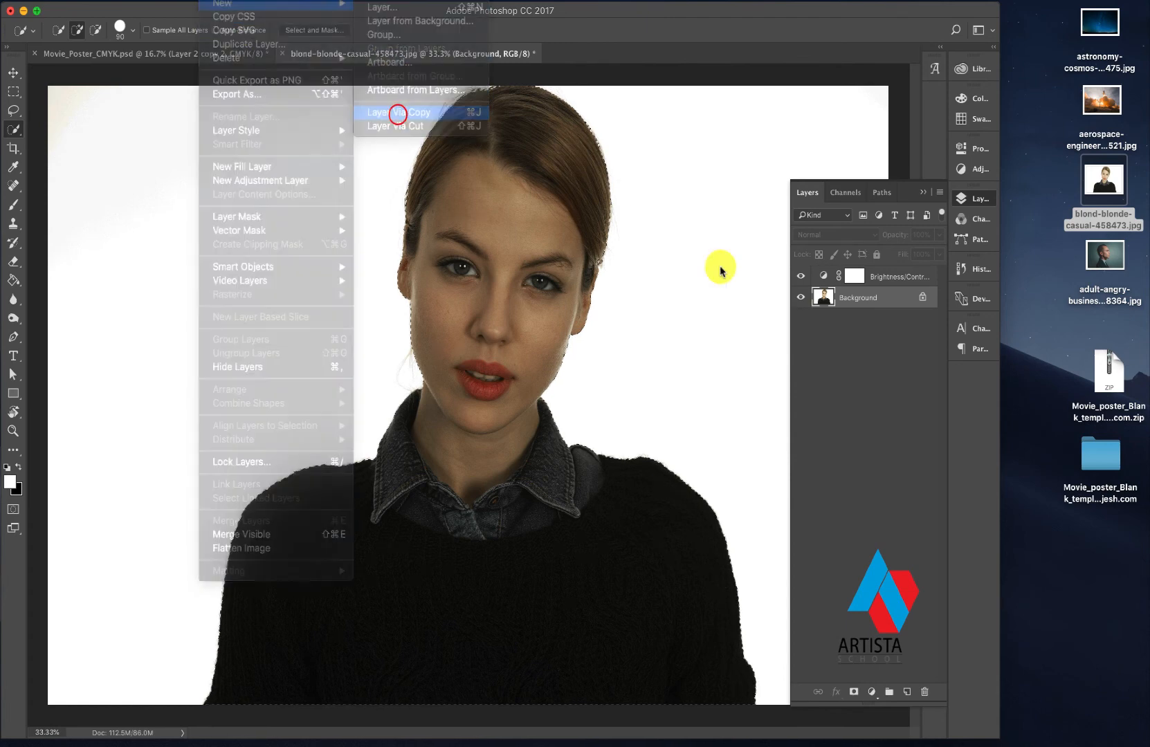
- Hide the Background layer and delete the Brightness/Contrast adjustment layer
click(800, 319)
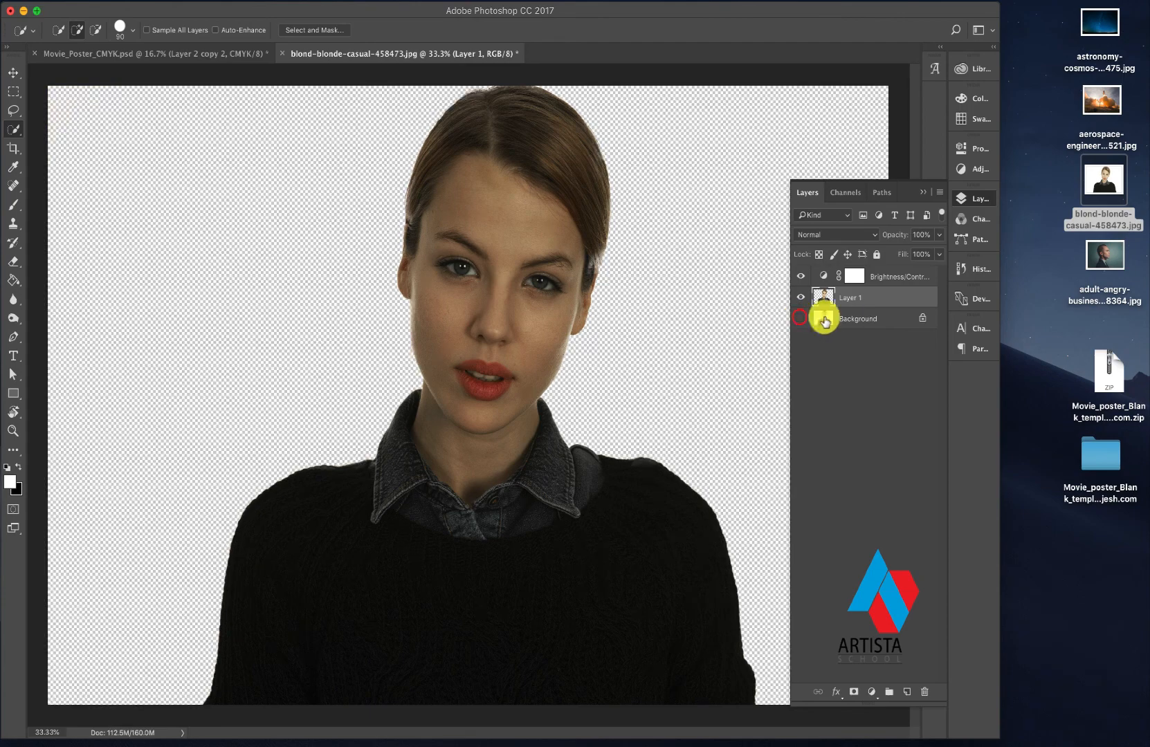
click(860, 276)
drag(885, 279, 925, 692)
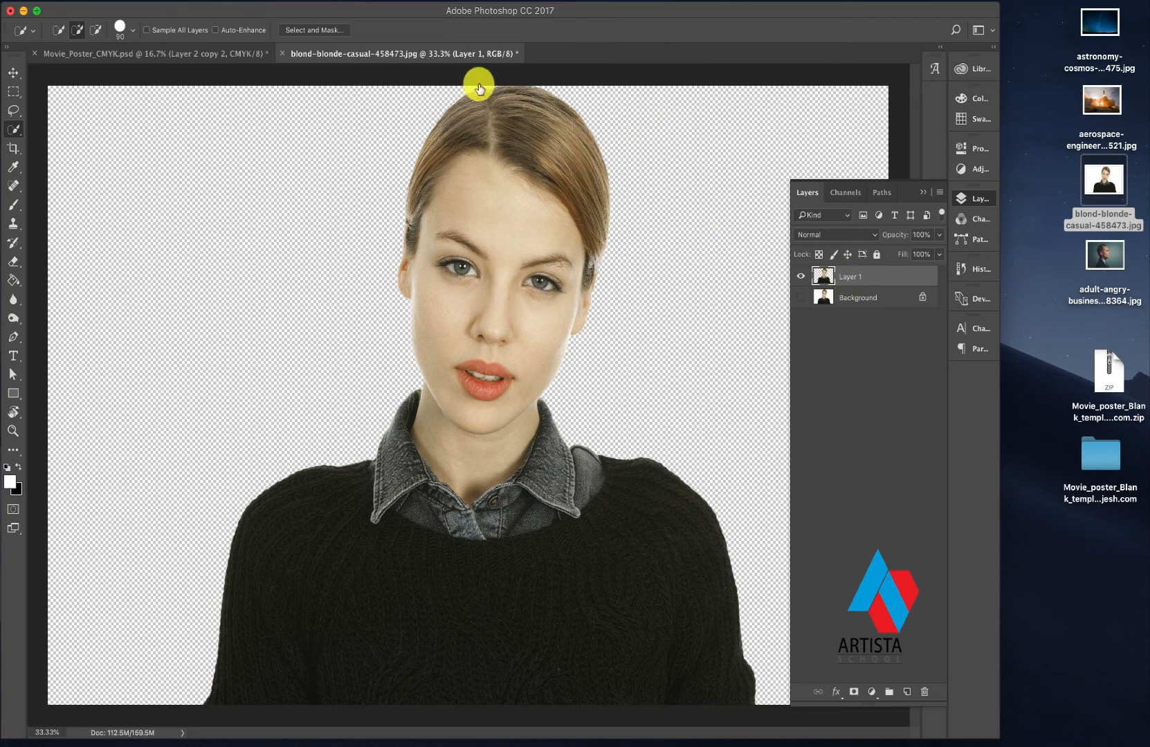
- Float the portrait document and move the woman's cut-out into the Movie_Poster_CMYK.psd poster over the silhouette
click(13, 72)
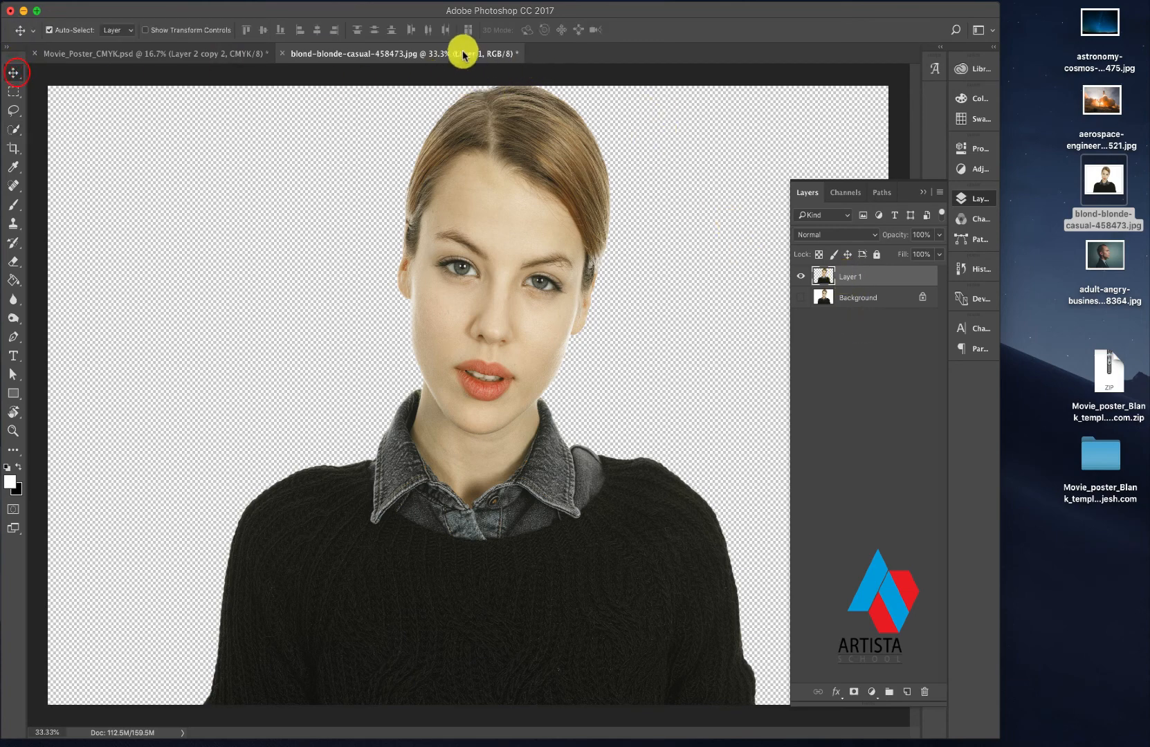
drag(463, 55, 688, 185)
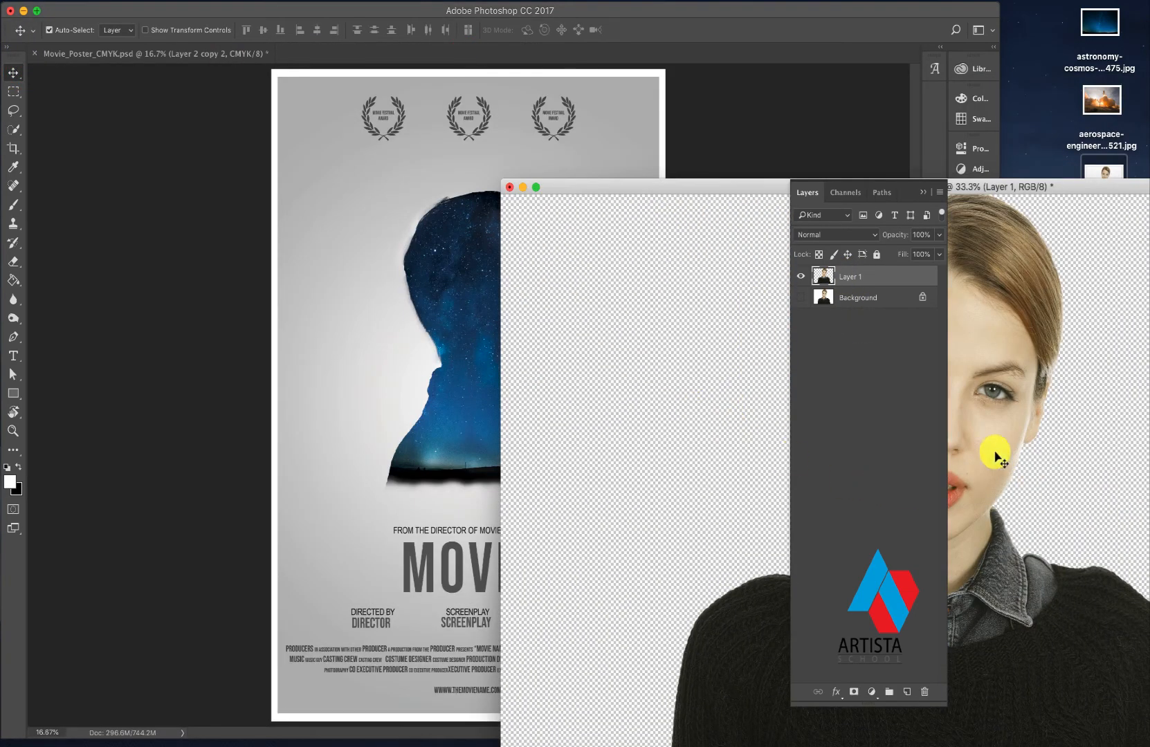
drag(972, 400, 484, 304)
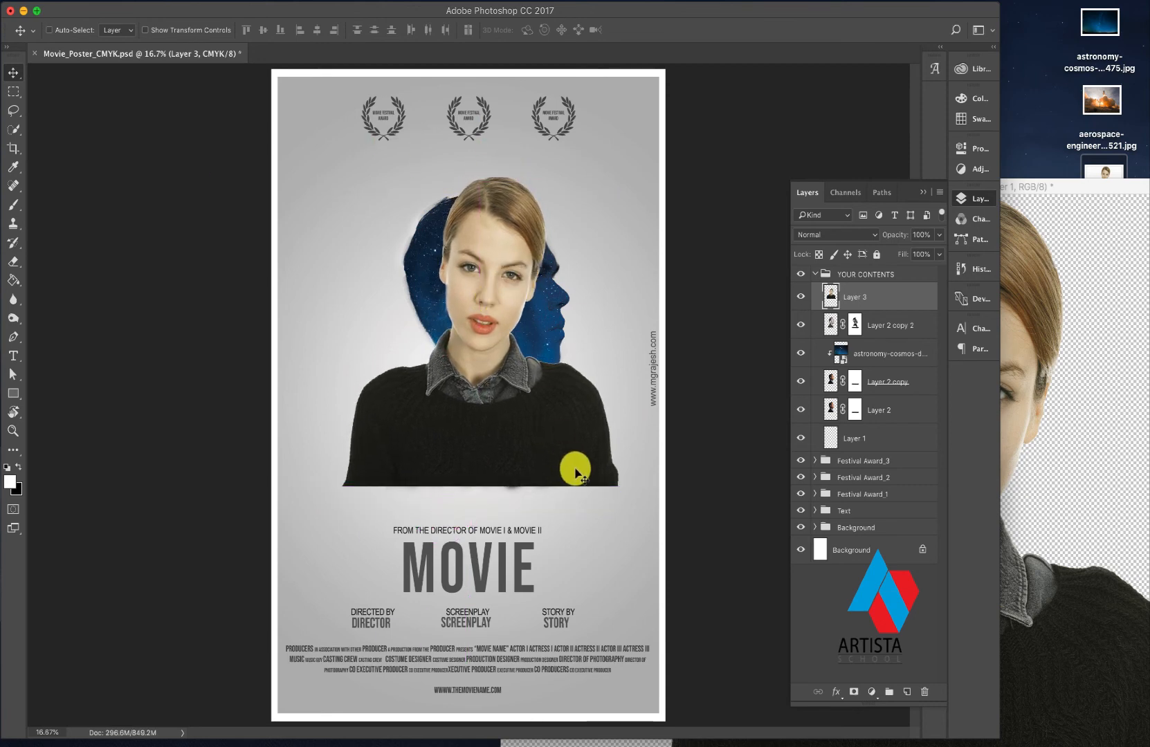
- Scale the woman down to fit the silhouette's neck and shoulders, and move Layer 3 beneath Layer 2 copy 2
key(ctrl+t)
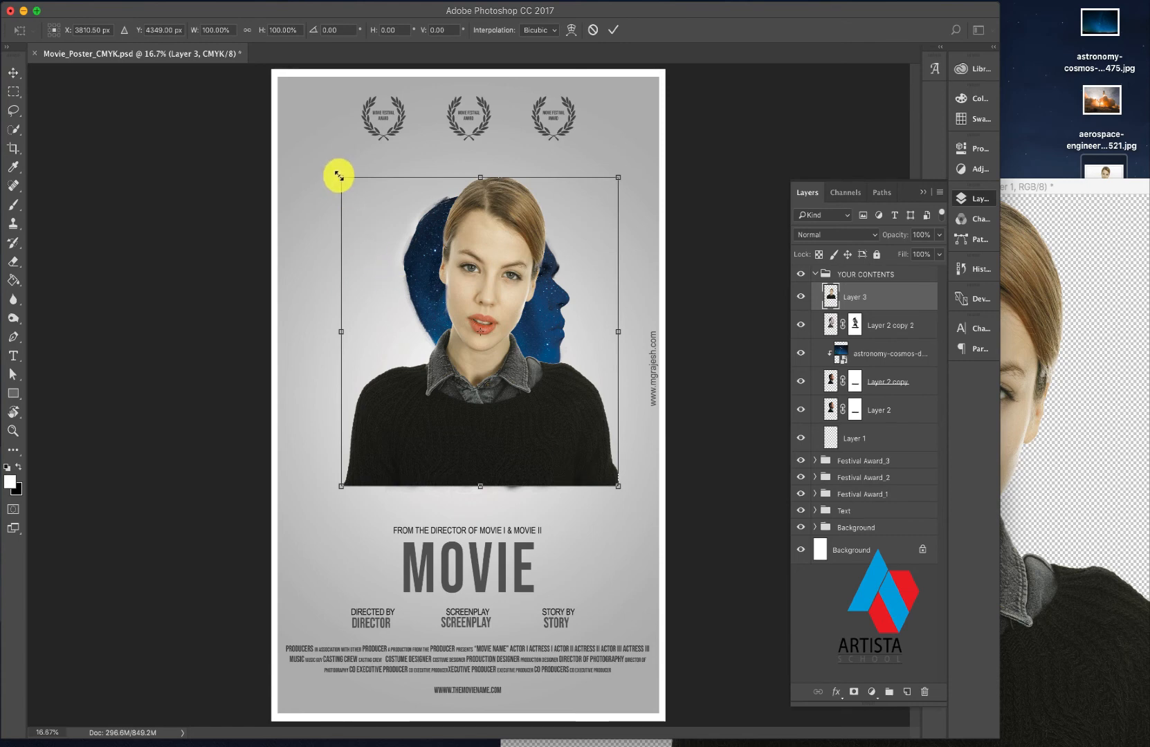
drag(339, 175, 423, 336)
double_click(532, 368)
drag(548, 414, 475, 406)
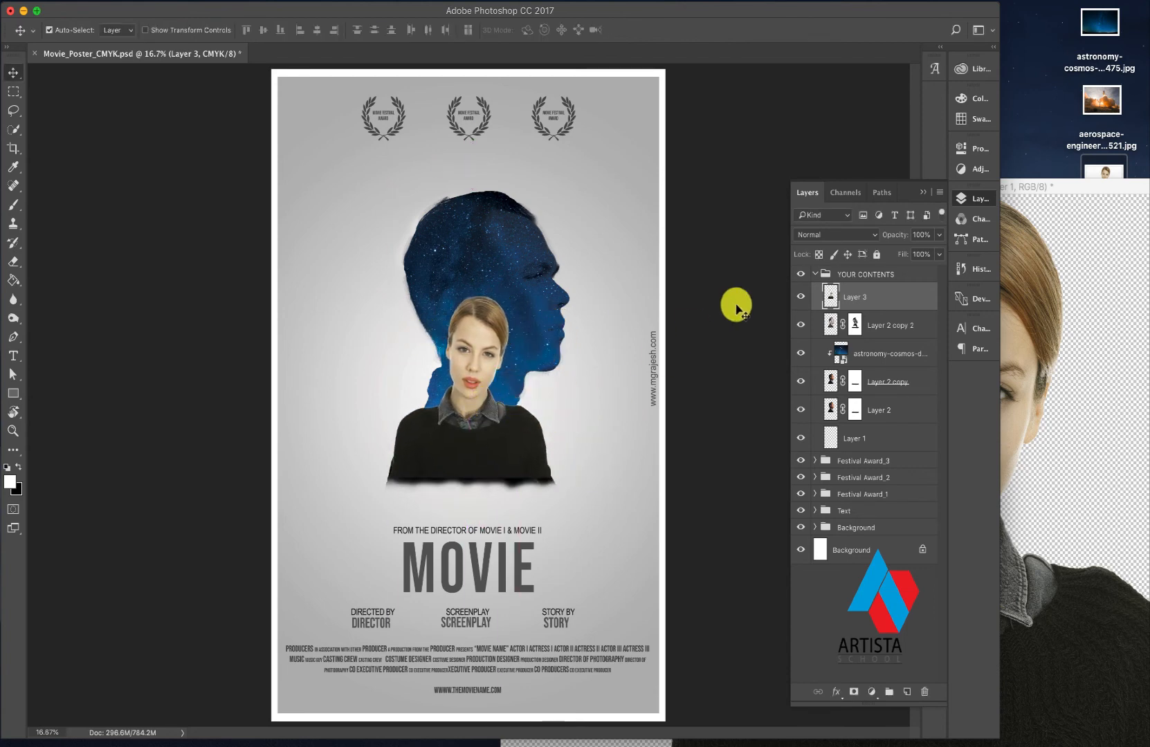
drag(830, 295, 868, 337)
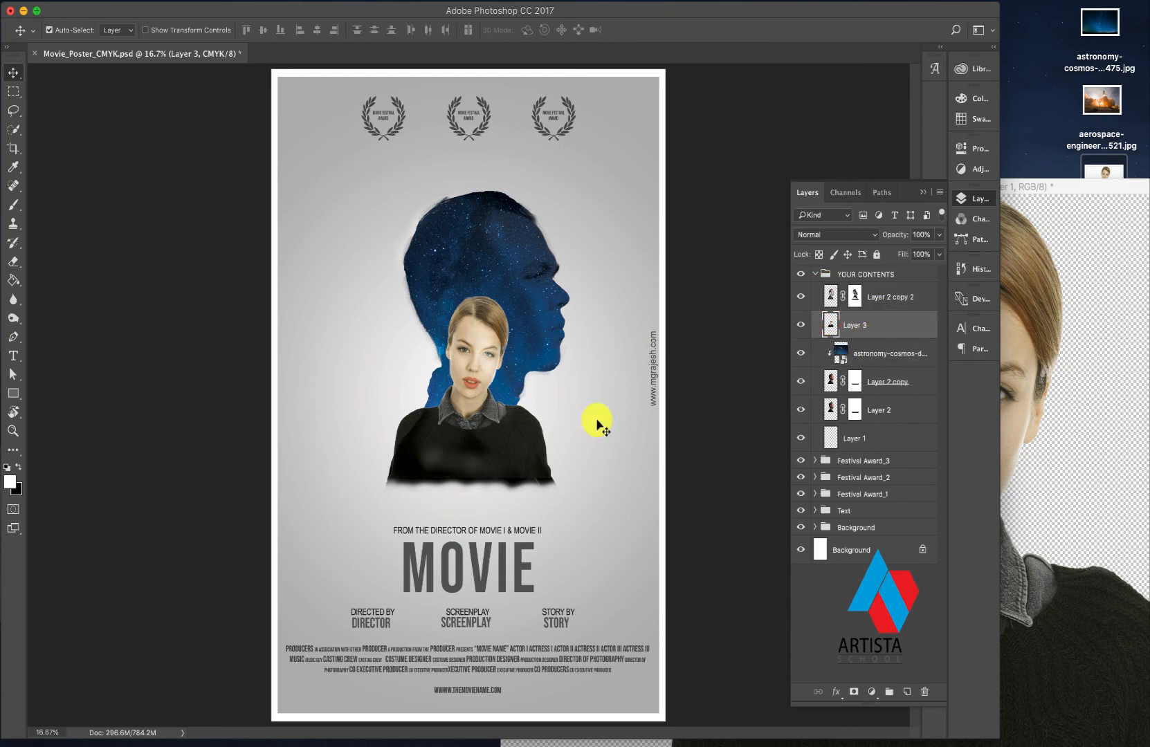
- Try to reposition the woman's cut-out within the silhouette and undo the move
drag(483, 375, 475, 368)
click(475, 368)
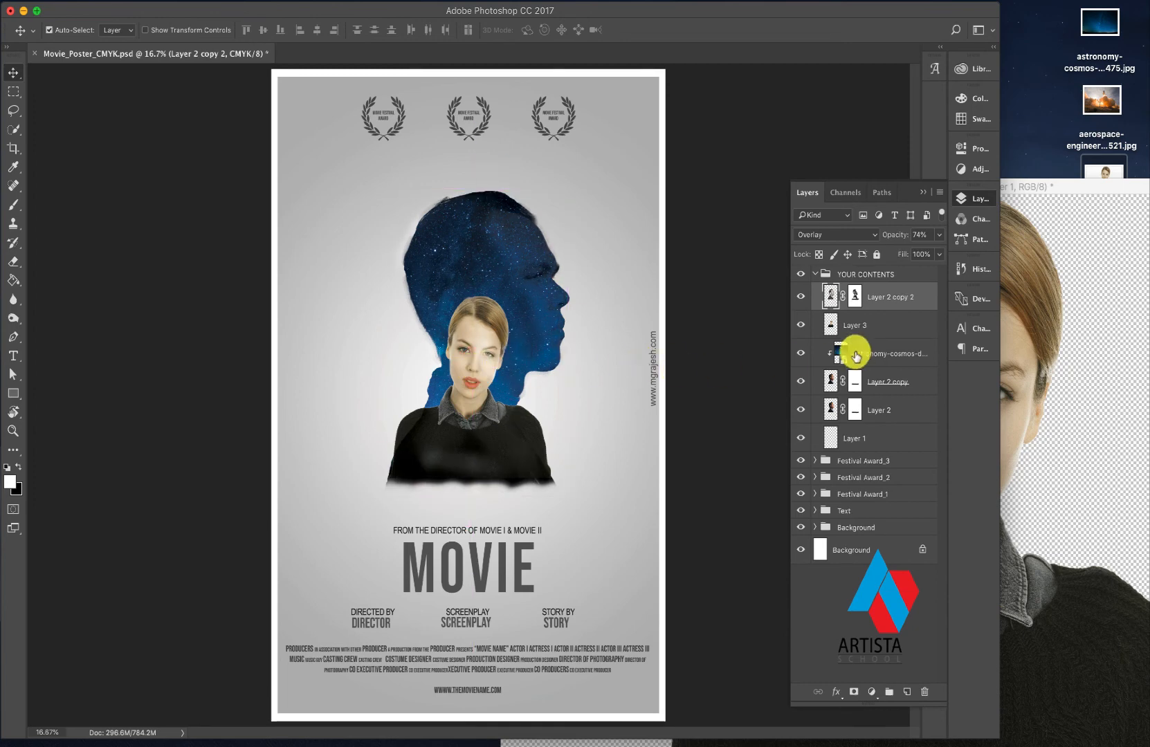
click(843, 320)
drag(475, 331, 488, 353)
key(super+z)
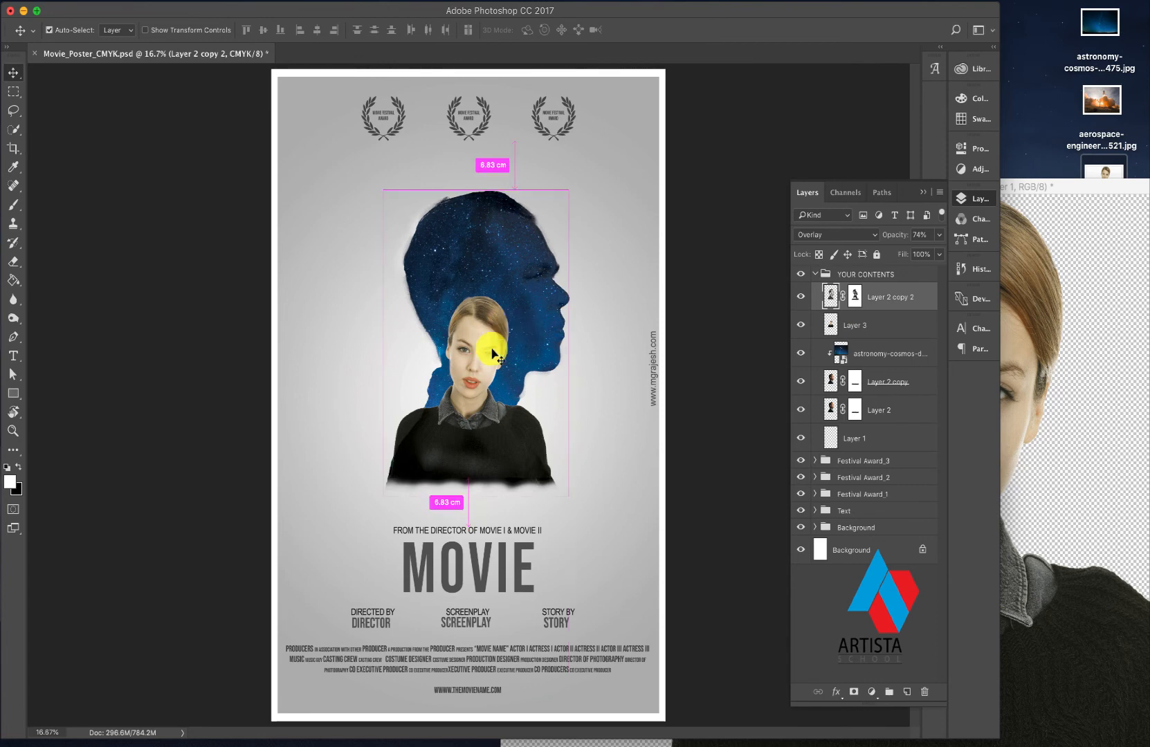
click(836, 323)
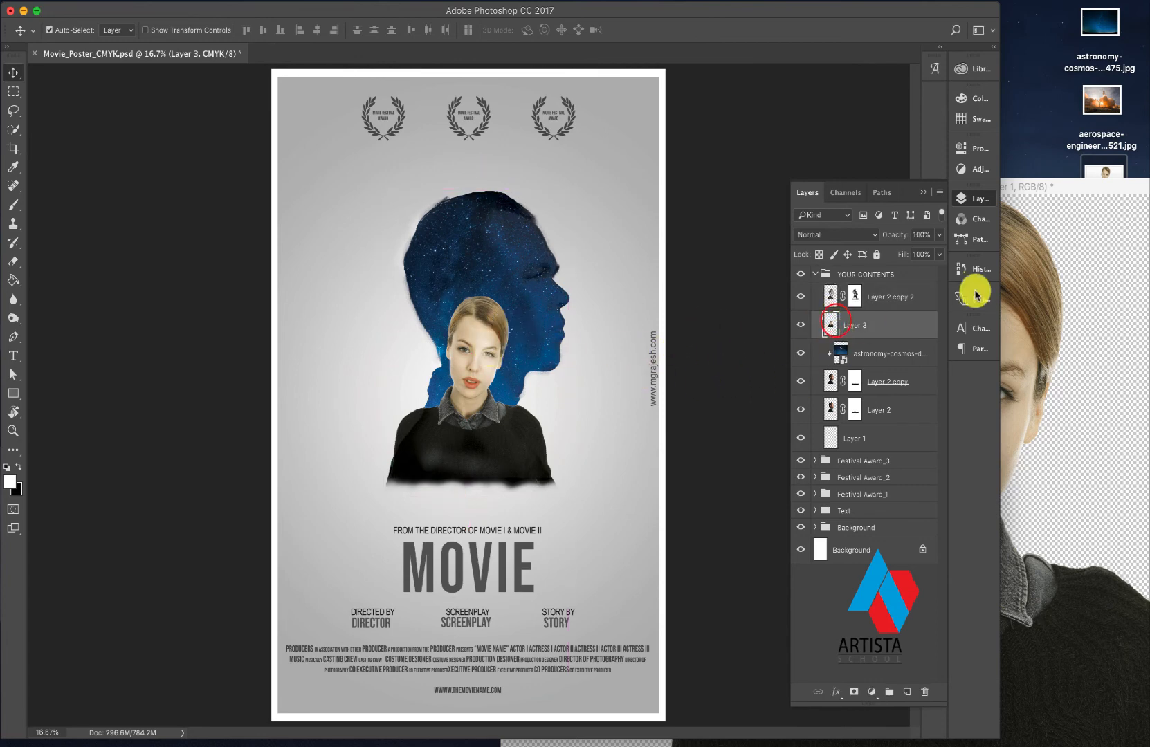
- Lock Layer 2 copy 2 completely and select the woman's Layer 3
click(907, 294)
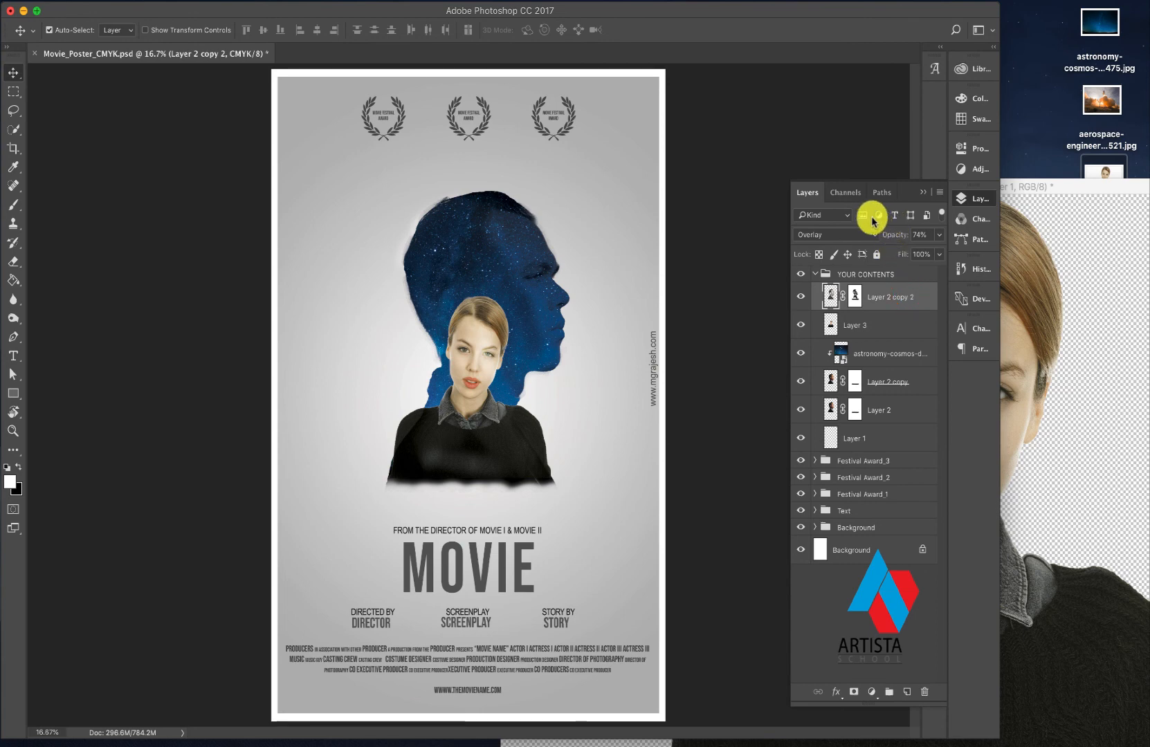
click(878, 255)
click(857, 326)
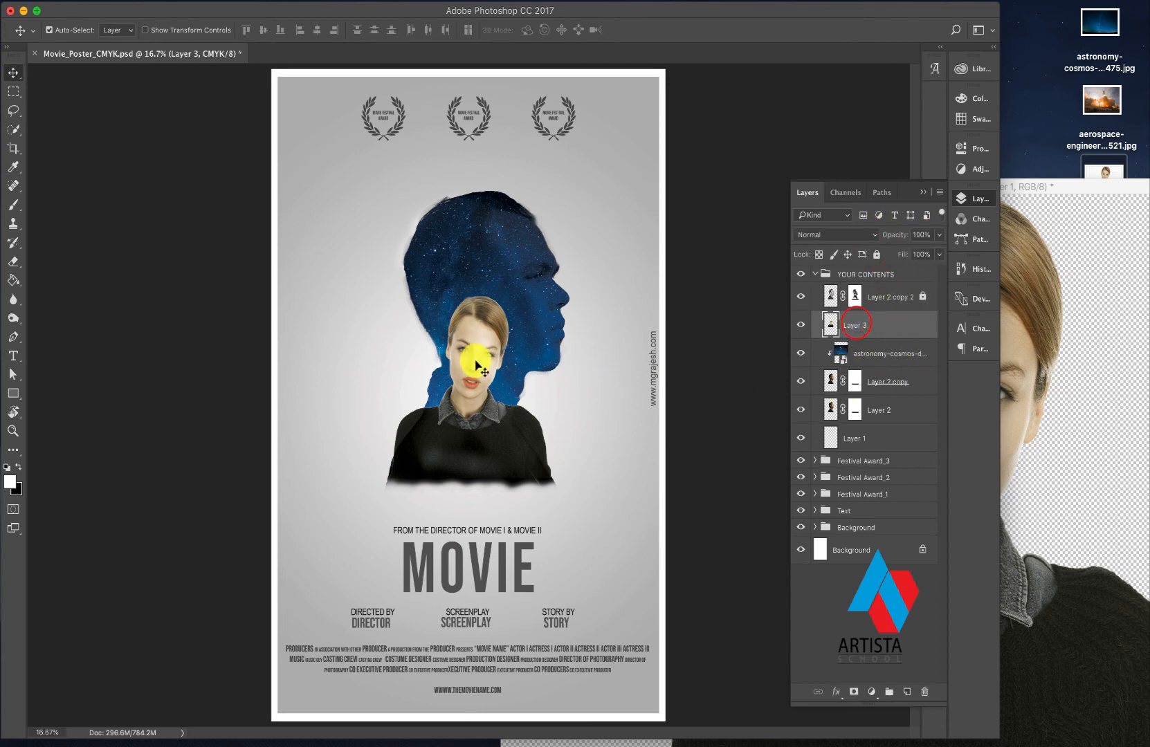
- Nudge the woman slightly down and clip Layer 3 to the silhouette together with the starry sky layer
drag(474, 367, 476, 367)
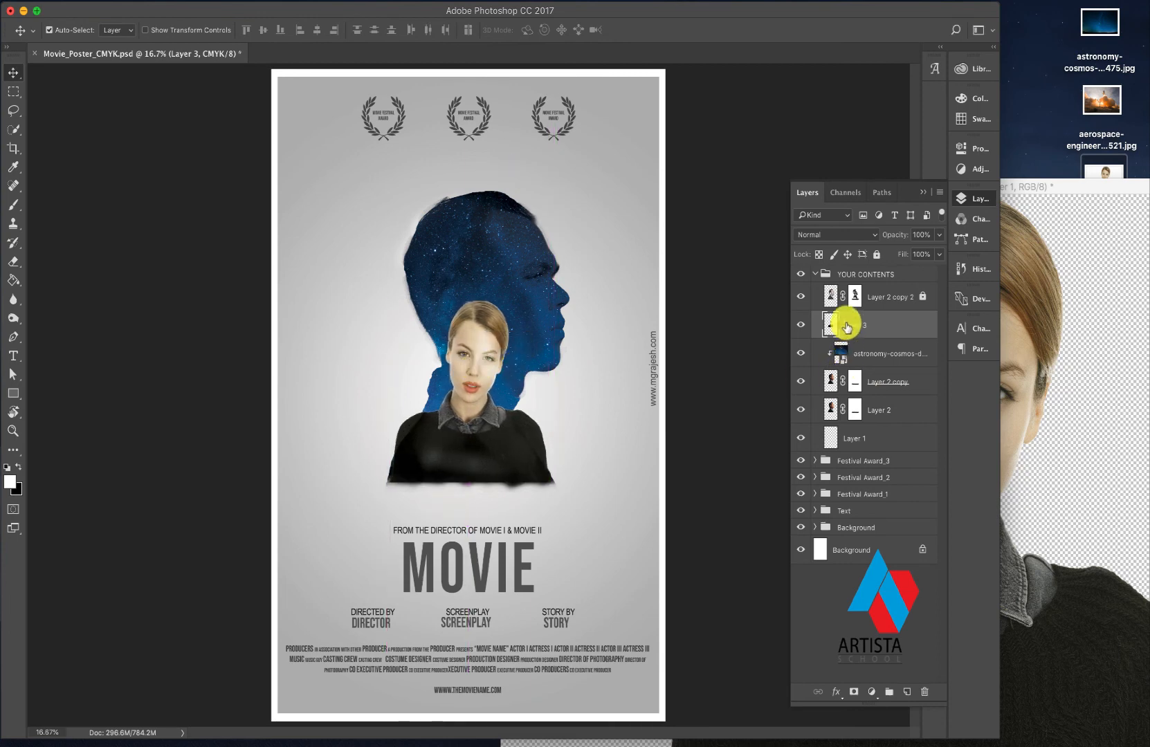
drag(842, 323, 873, 321)
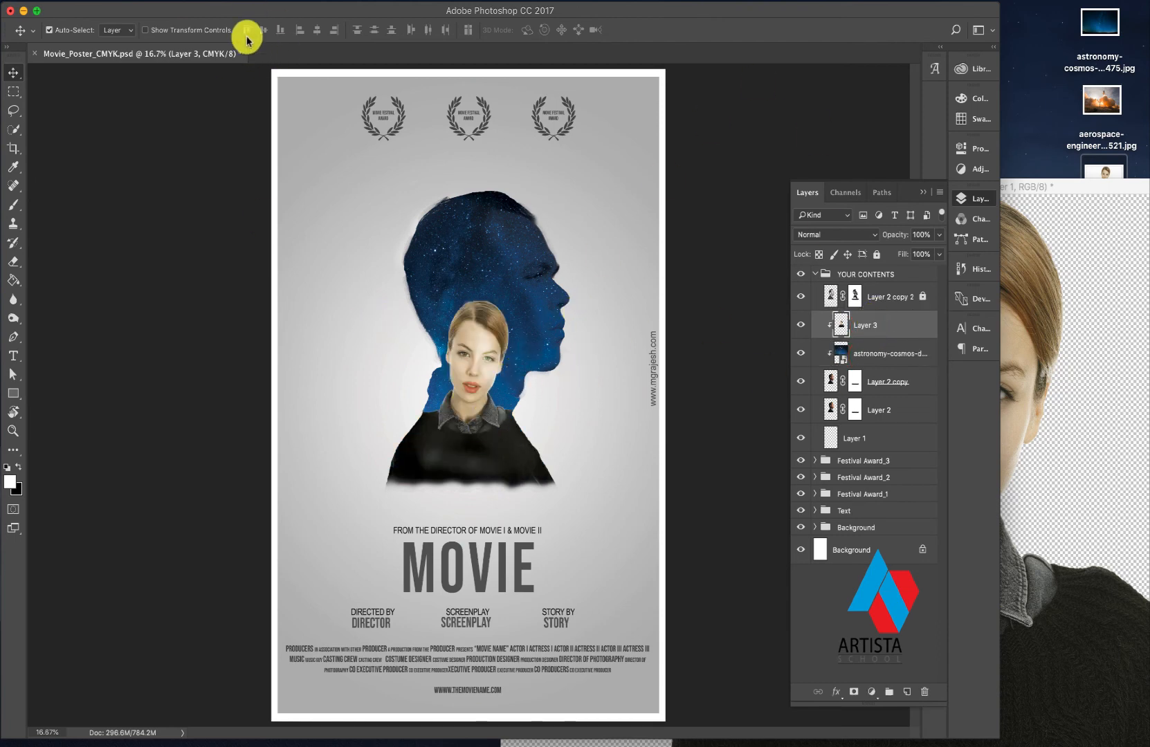
- Set the woman's Layer 3 to the Luminosity blend mode at 87% opacity
click(181, 1)
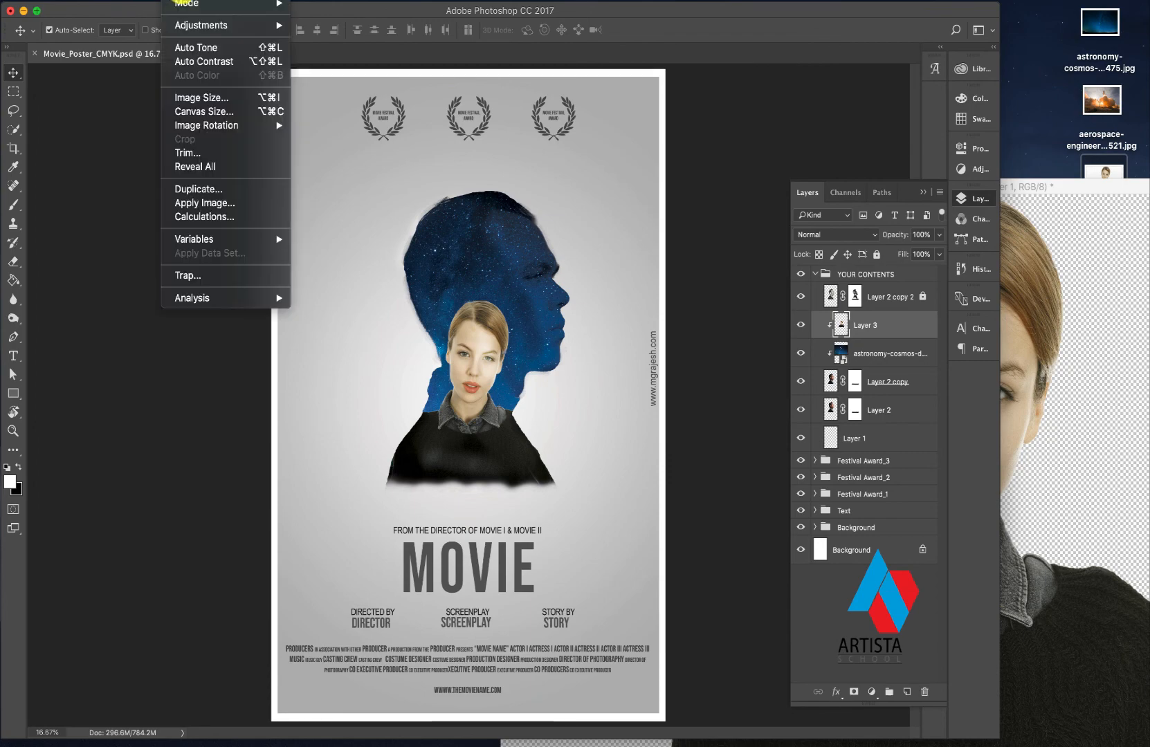
mouse_move(208, 25)
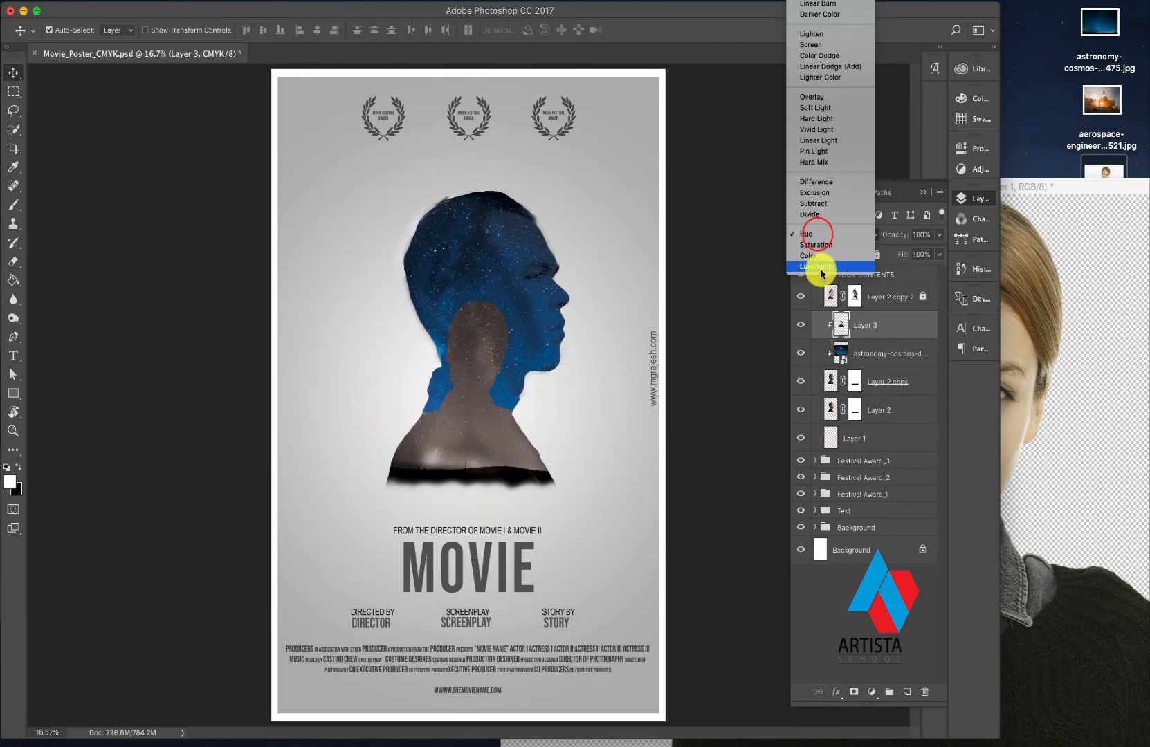
click(818, 266)
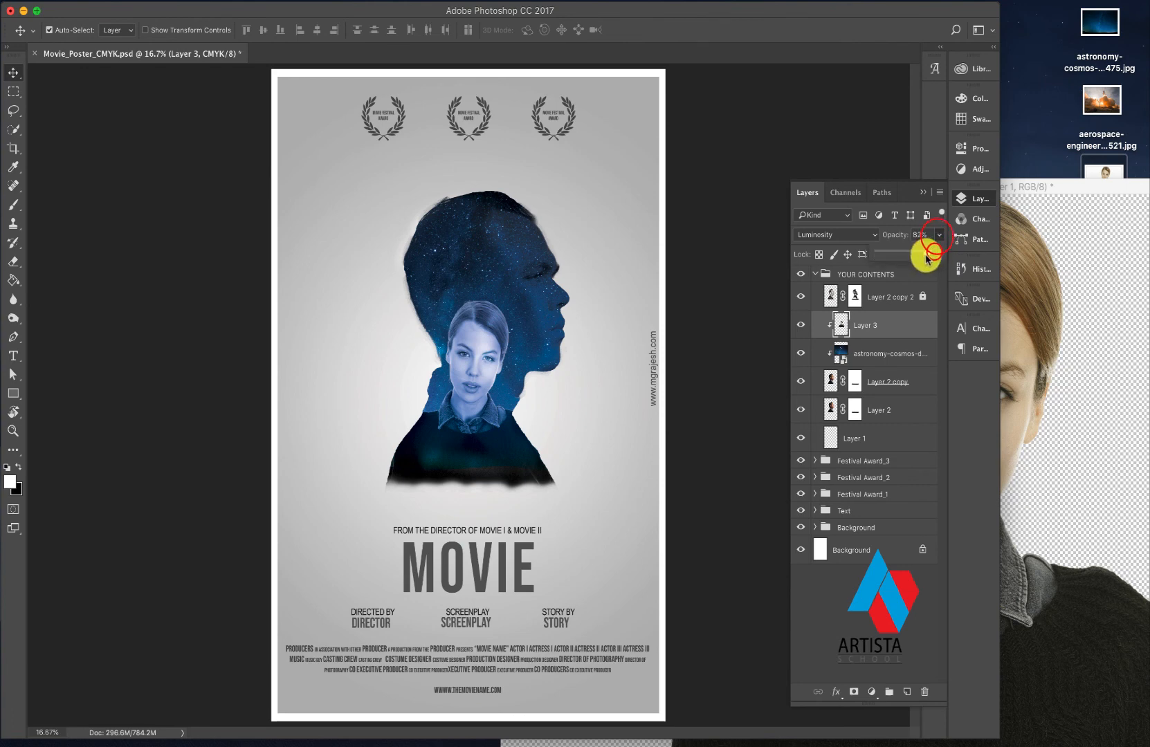
drag(928, 259, 931, 259)
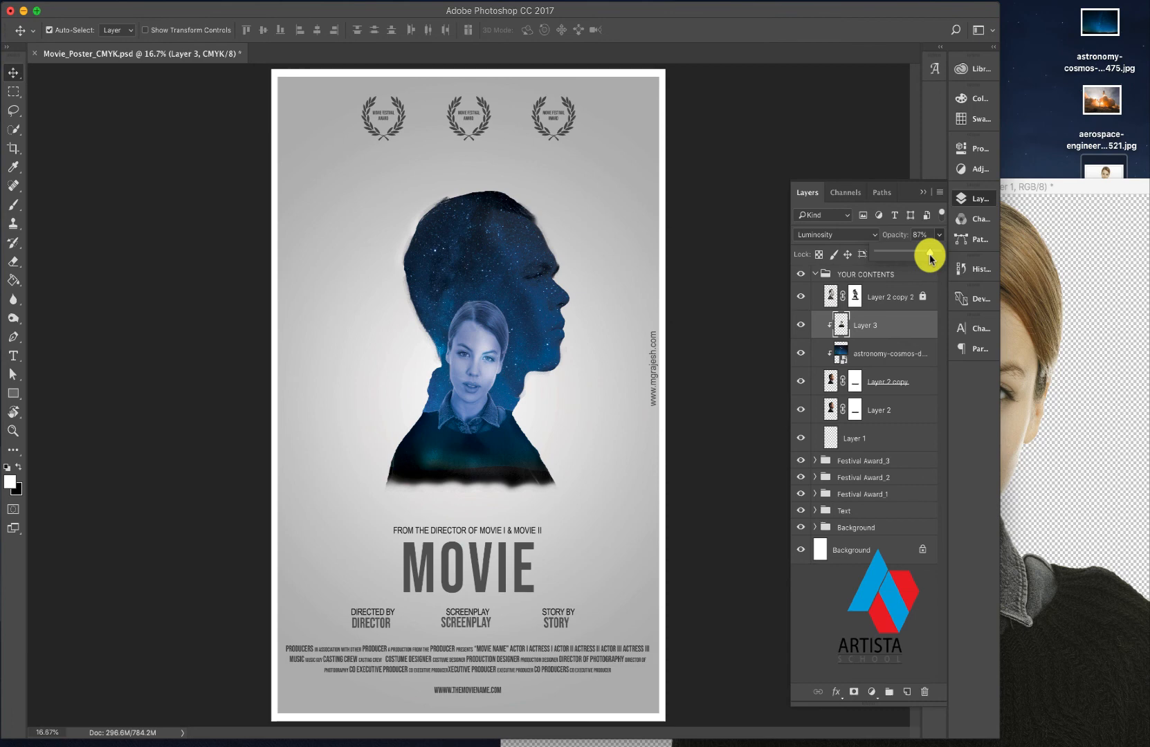
- Place the aerospace-engineering image from the desktop on the poster and scale it proportionally to about 109% to span the artwork's width
click(1046, 118)
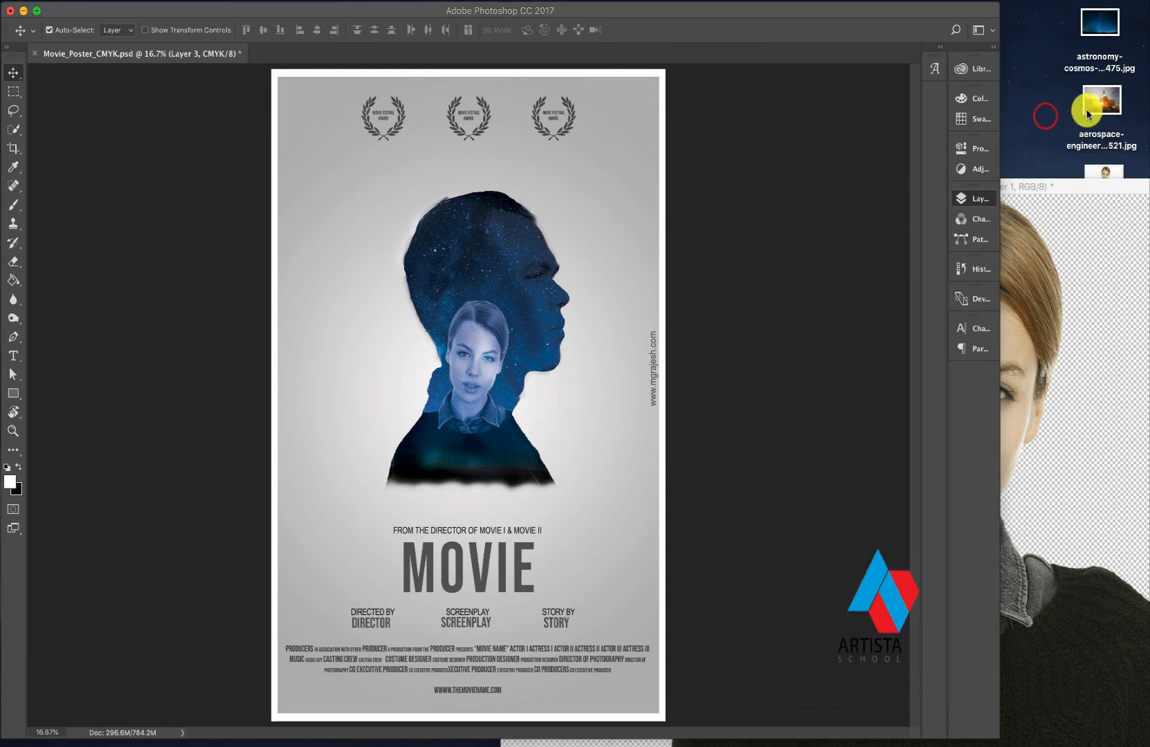
click(1091, 108)
drag(1095, 108, 503, 432)
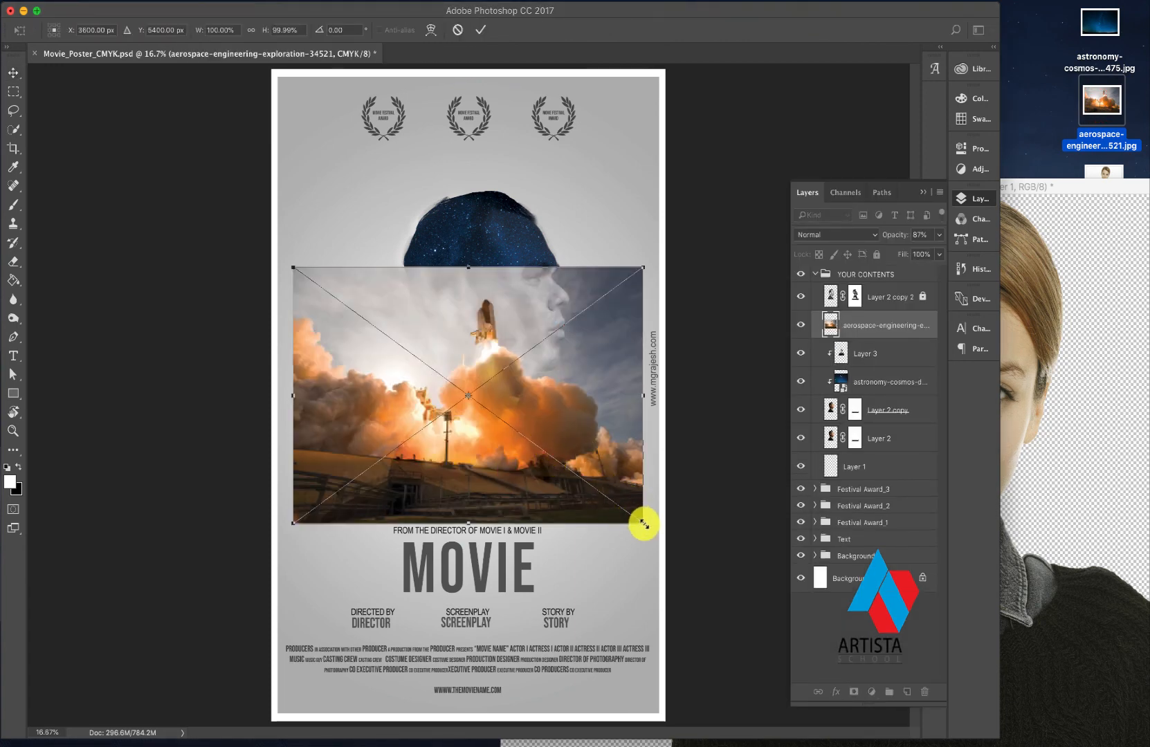
mouse_move(644, 527)
mouse_down()
mouse_move(647, 457)
mouse_move(656, 537)
mouse_up()
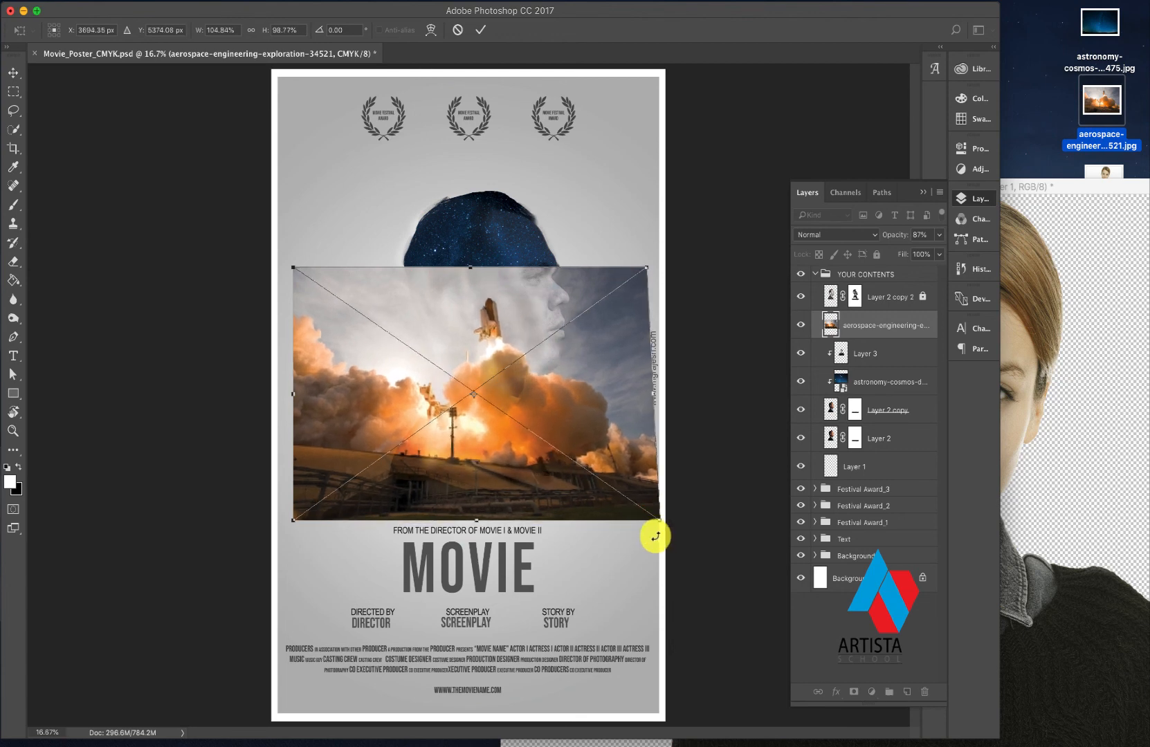
key(super+z)
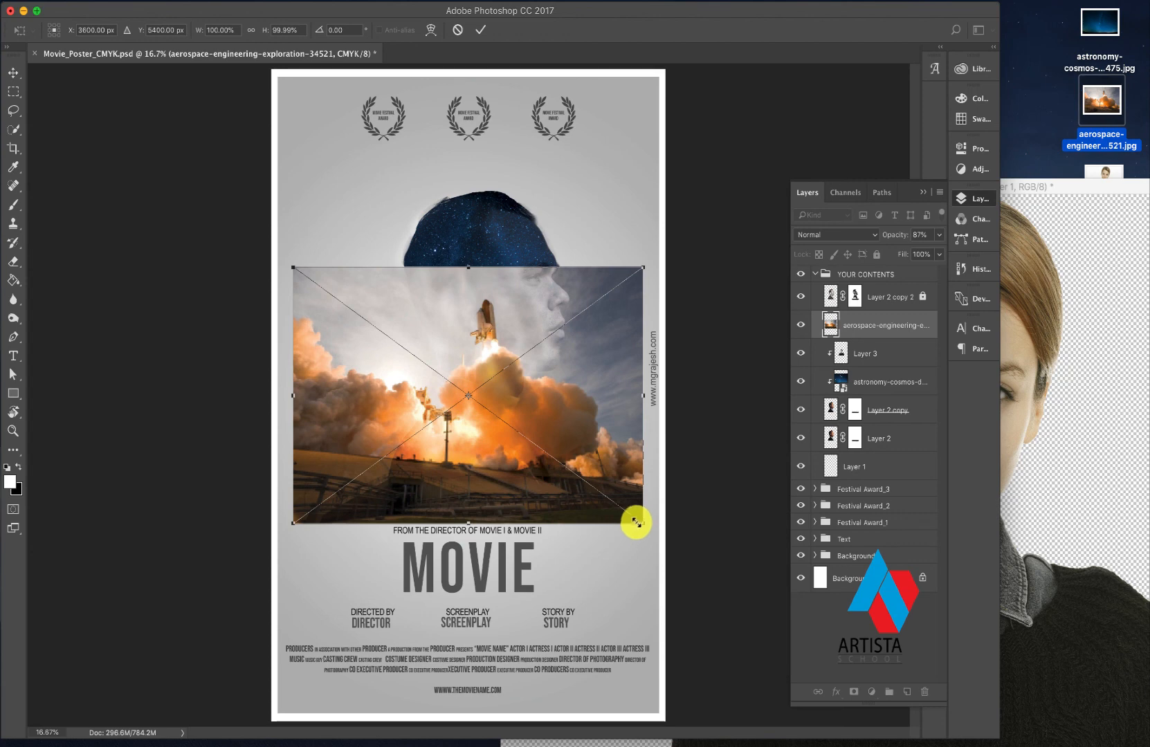
drag(644, 526, 653, 547)
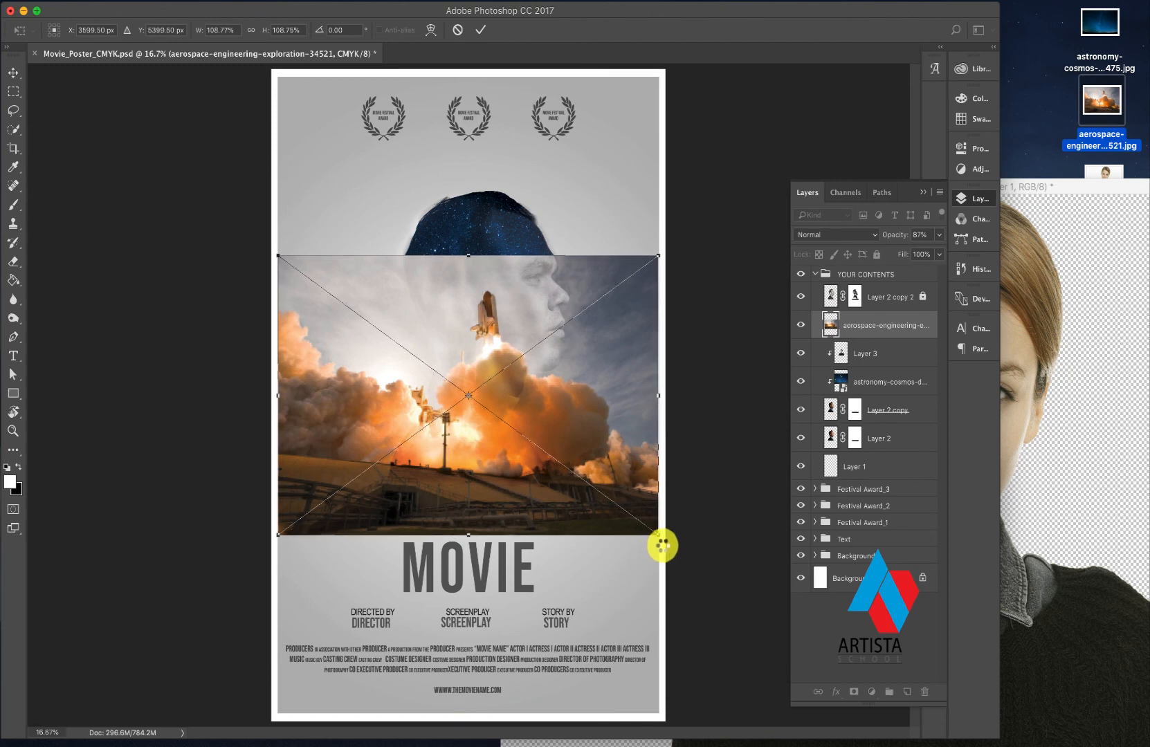
- Commit the placed launch image, move its layer between Layer 2 and Layer 1, and shift the image up behind the silhouette
click(864, 314)
drag(864, 326, 860, 456)
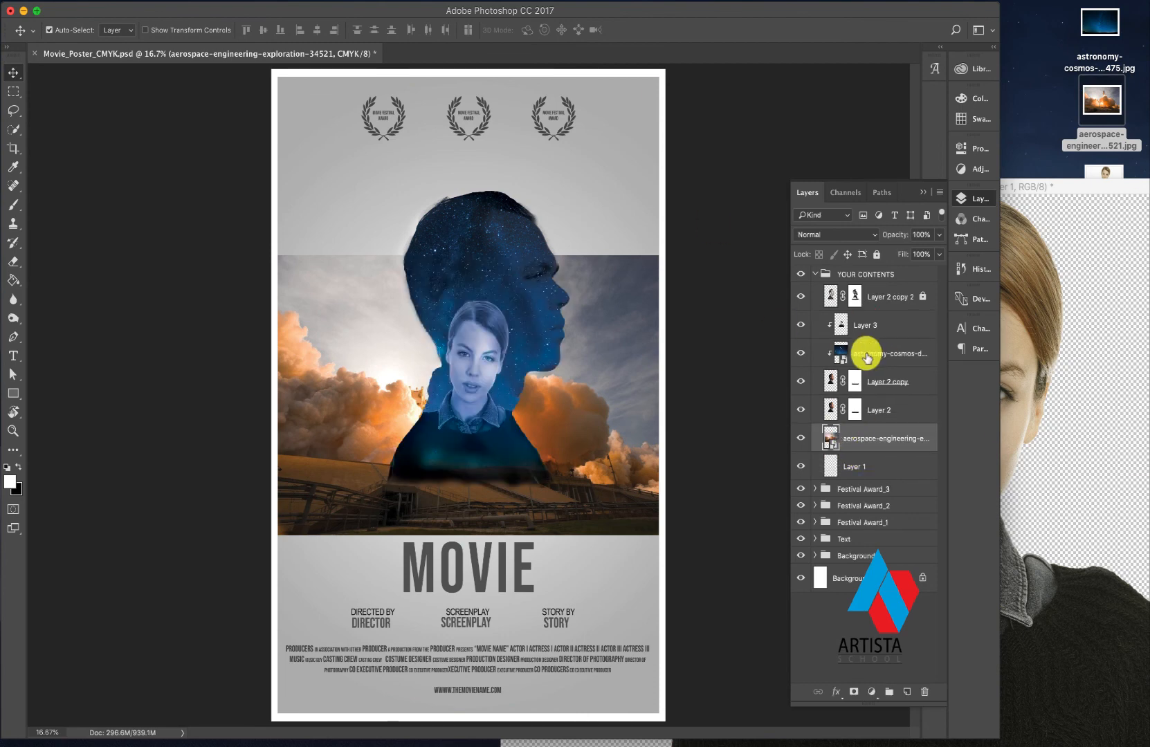
drag(581, 400, 584, 345)
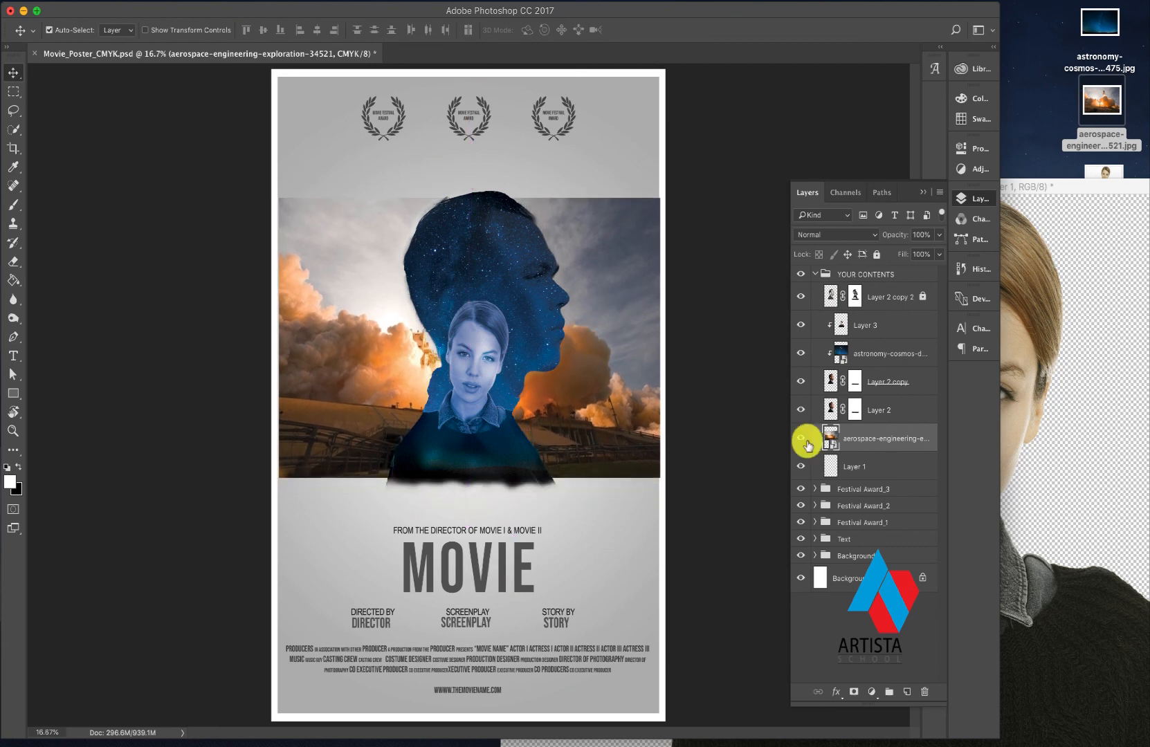
- Add a layer mask to the launch image and fade its upper sky with a black 1100 px brush at 100% opacity
click(853, 693)
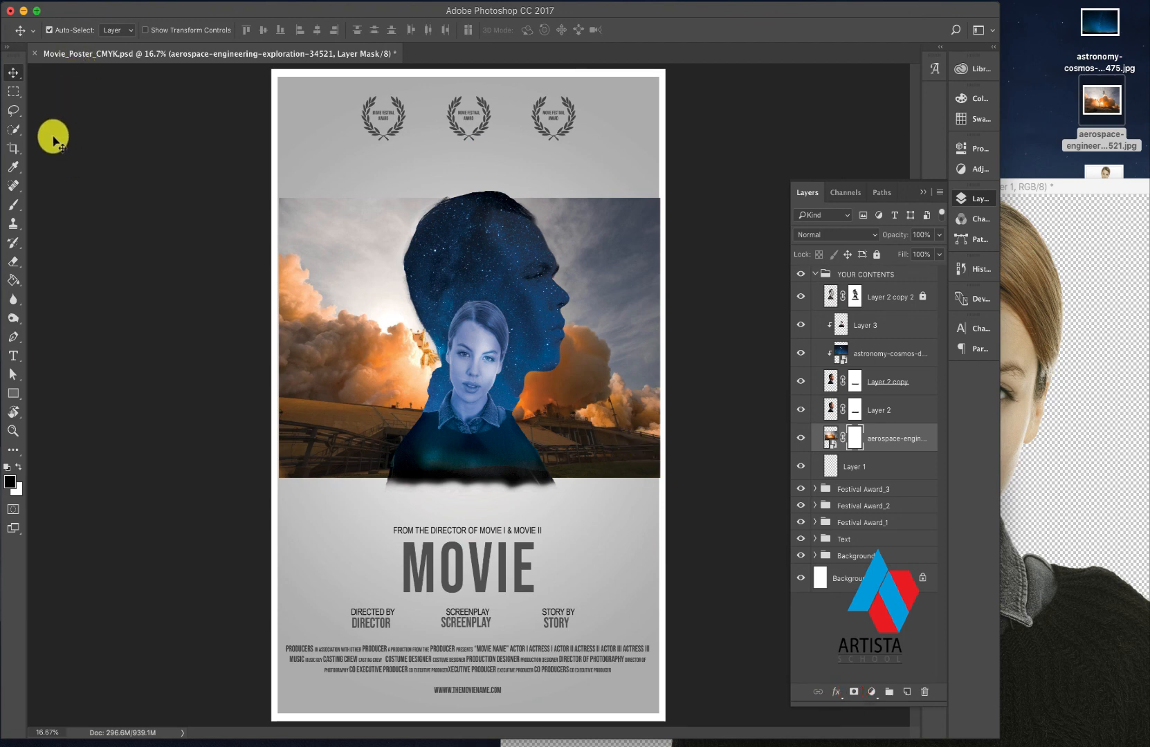
click(13, 204)
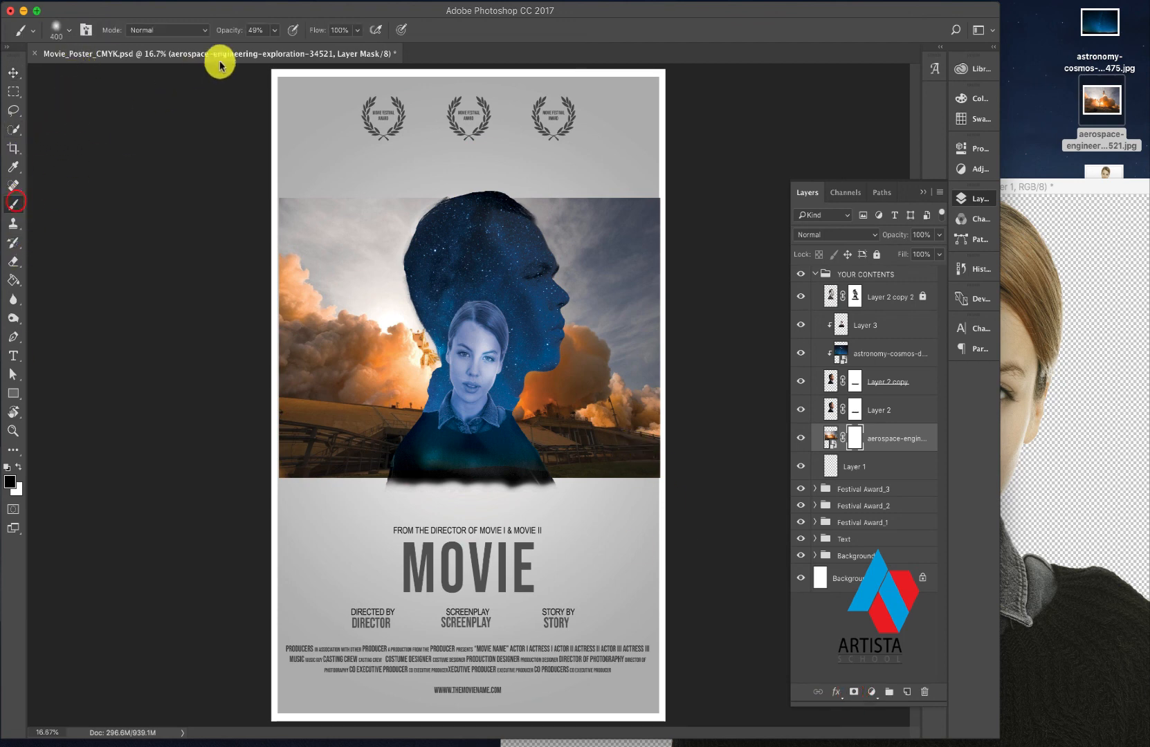
drag(274, 47, 311, 46)
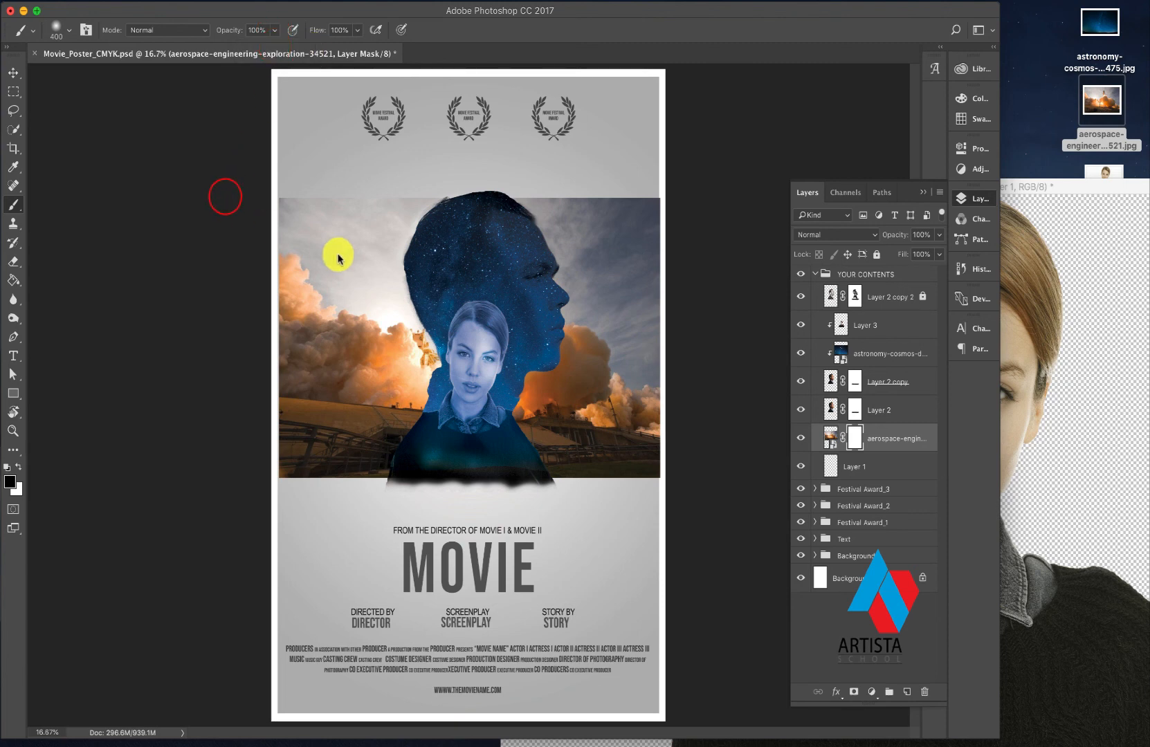
key(])
key(])
key(])
mouse_move(357, 200)
mouse_down()
mouse_move(294, 206)
mouse_move(330, 233)
mouse_move(322, 260)
mouse_move(299, 261)
mouse_move(408, 203)
mouse_move(614, 216)
mouse_move(687, 202)
mouse_move(663, 202)
mouse_move(698, 269)
mouse_move(578, 247)
mouse_move(562, 264)
mouse_move(669, 328)
mouse_move(647, 283)
mouse_move(673, 290)
mouse_move(633, 387)
mouse_move(663, 389)
mouse_up()
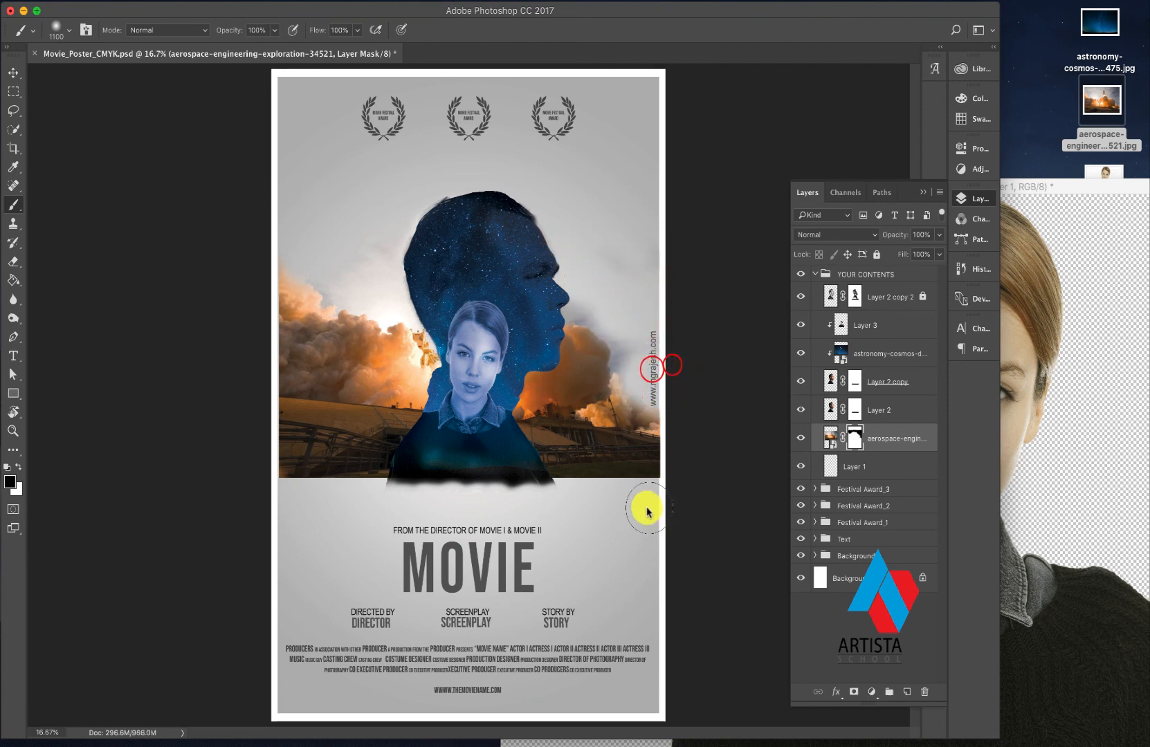
- Paint black on the launch image's mask to fade its bottom edge and soften the smoke's upper-left corner
mouse_move(628, 498)
mouse_down()
mouse_move(665, 496)
mouse_move(568, 496)
mouse_move(636, 503)
mouse_move(609, 492)
mouse_up()
drag(609, 494, 641, 503)
mouse_move(362, 486)
mouse_down()
mouse_move(312, 483)
mouse_move(380, 493)
mouse_move(271, 483)
mouse_up()
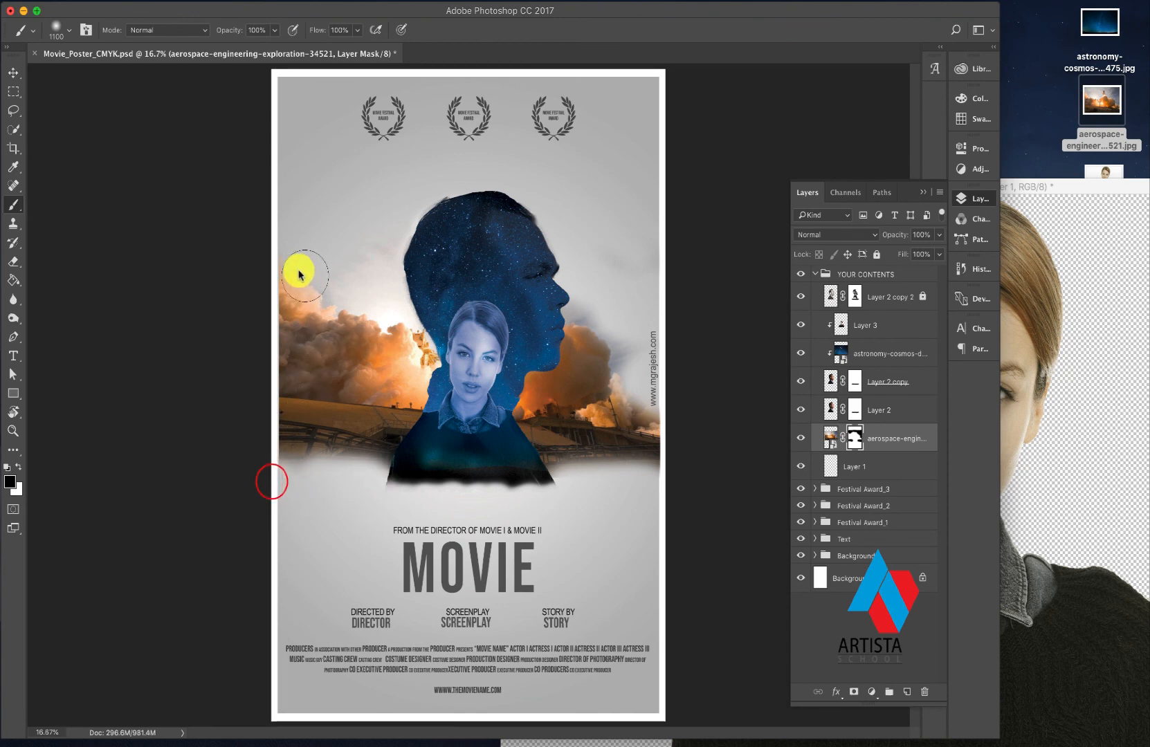
drag(292, 265, 290, 262)
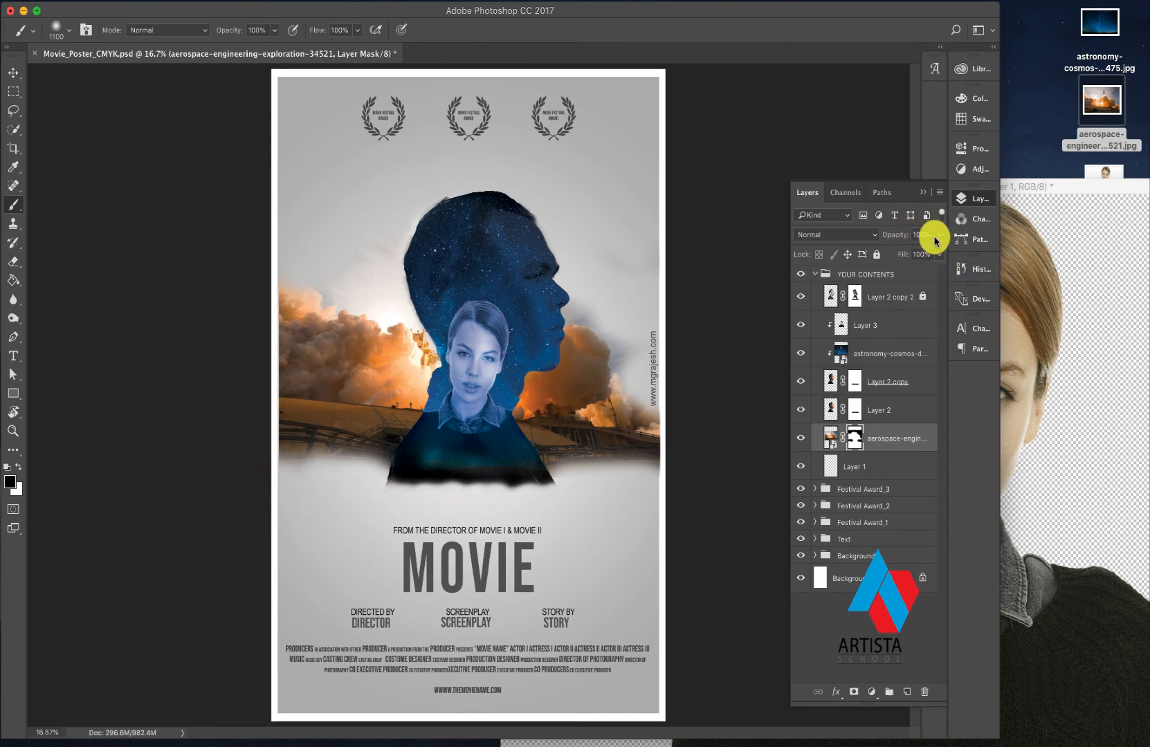
- Reduce the launch image layer's opacity to 40% and move the image slightly down behind the silhouette
drag(919, 256, 902, 255)
drag(902, 255, 902, 257)
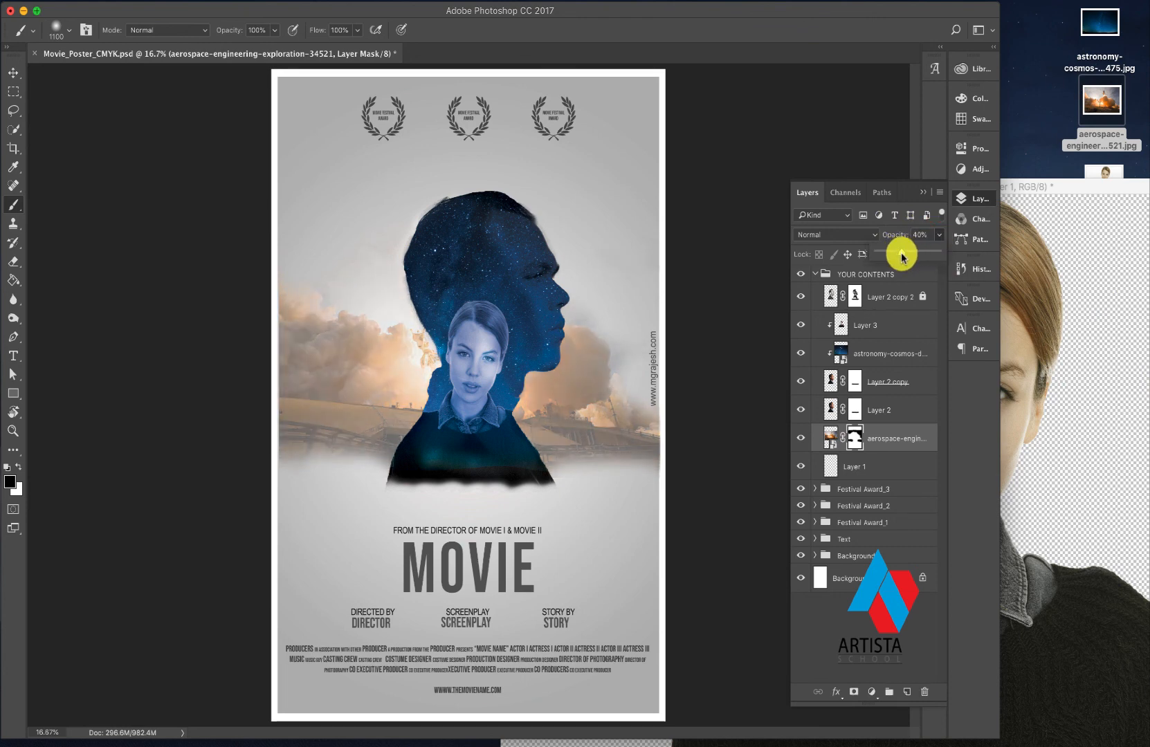
click(13, 72)
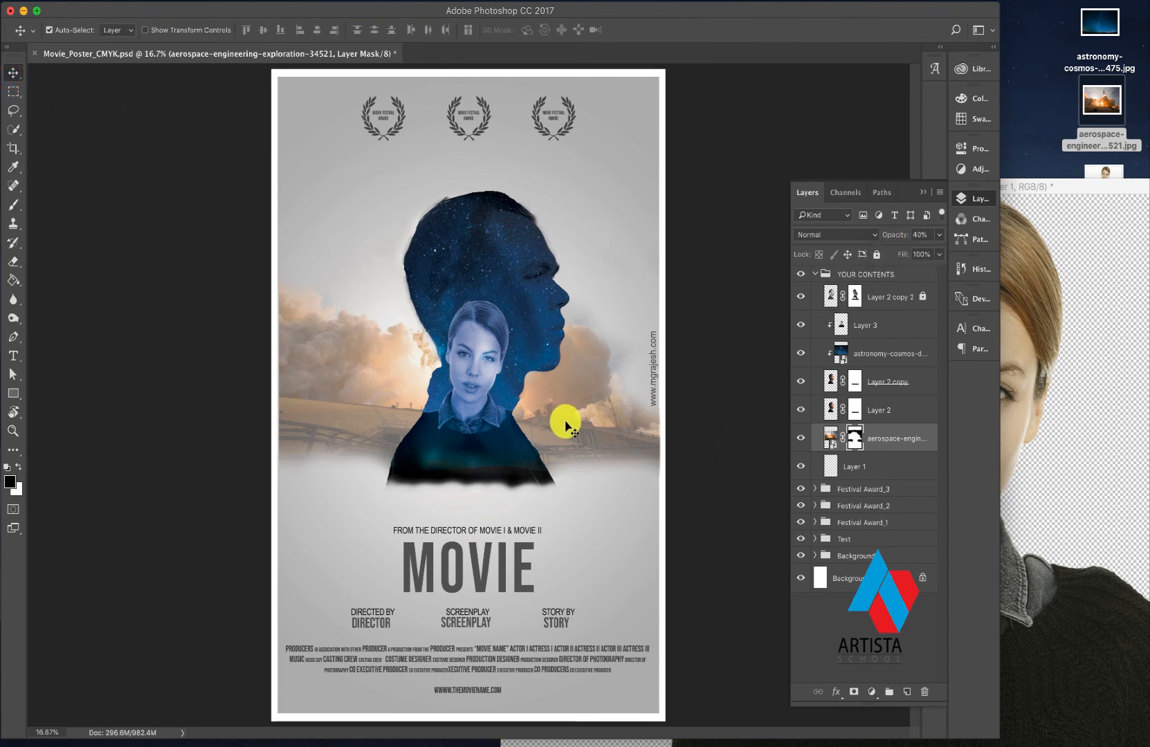
drag(565, 423, 566, 439)
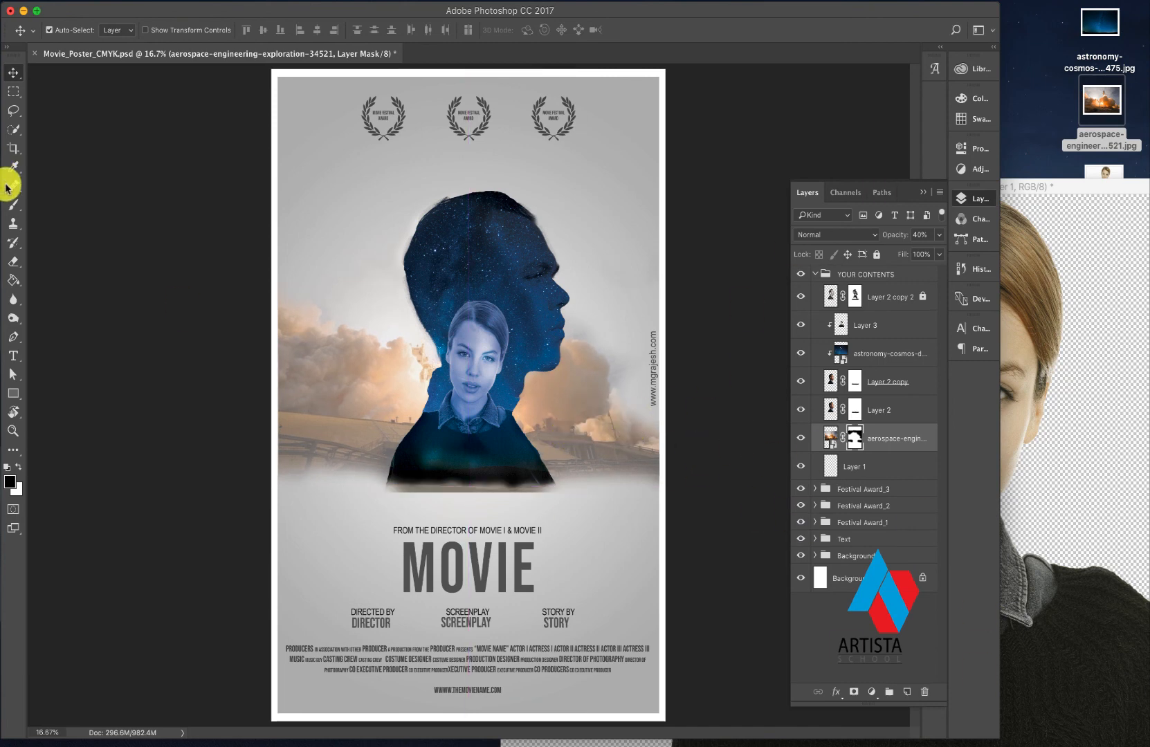
- Replace the poster's large title text "MOVIE" with "SPACE" and commit the edit
click(17, 360)
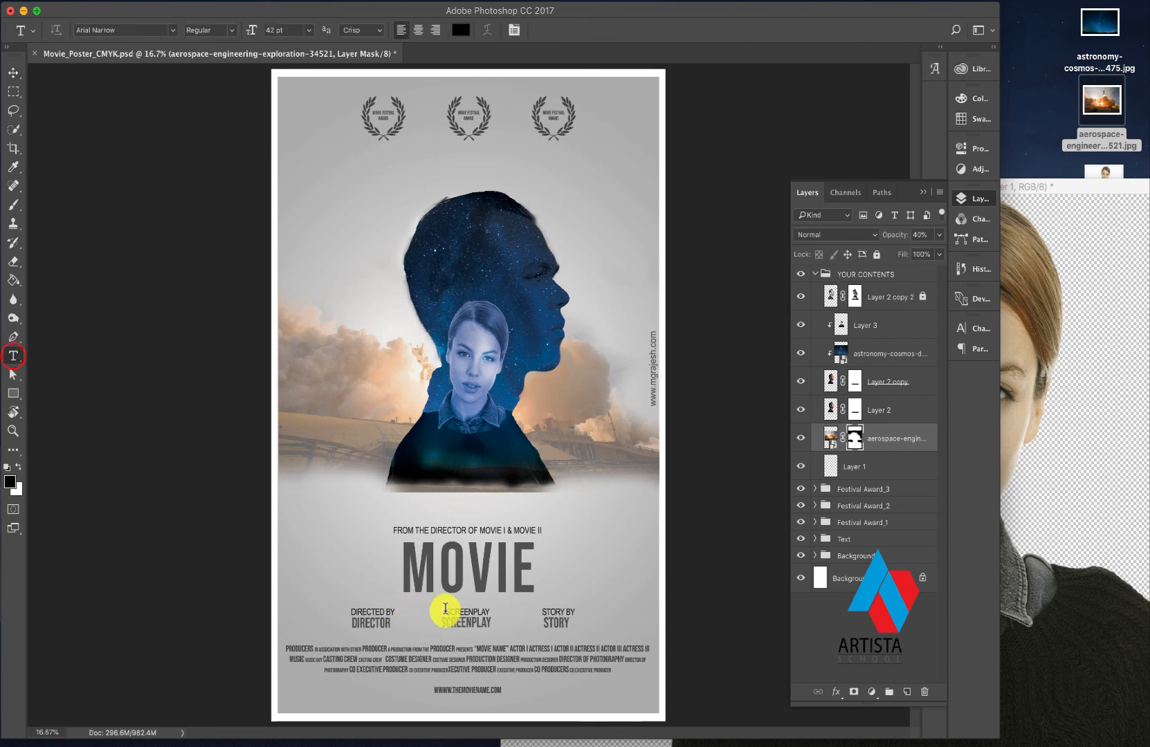
drag(405, 557, 529, 569)
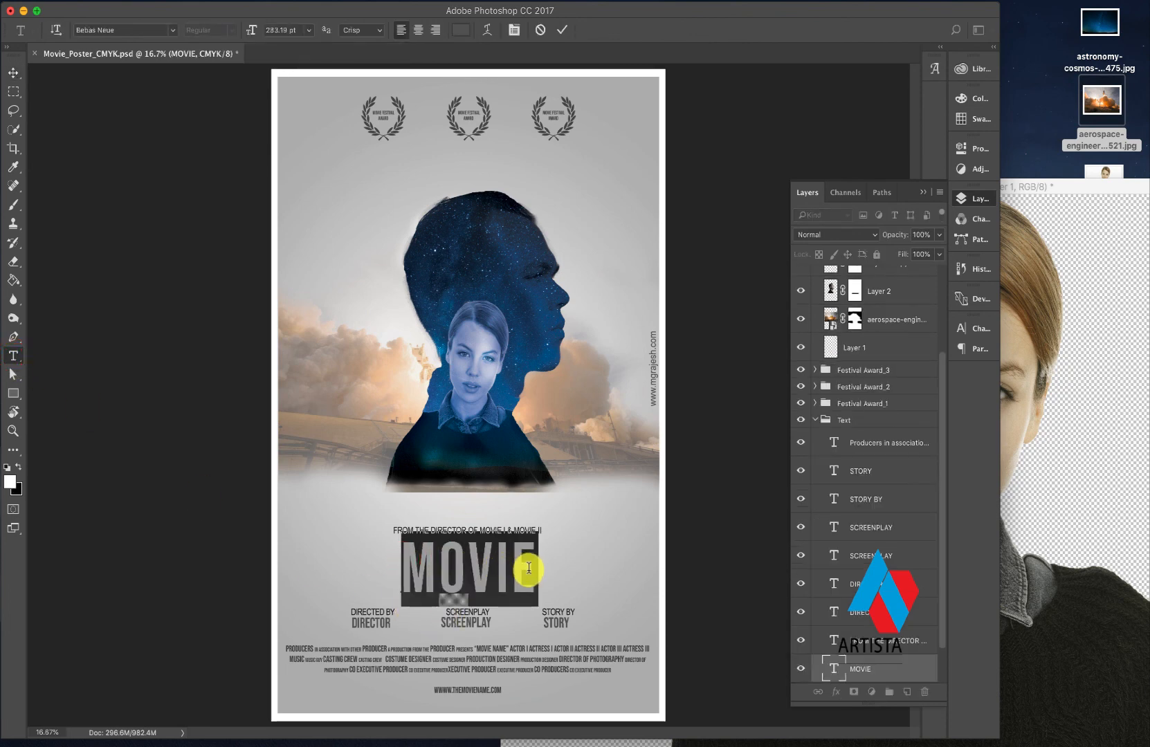
text(SPACE)
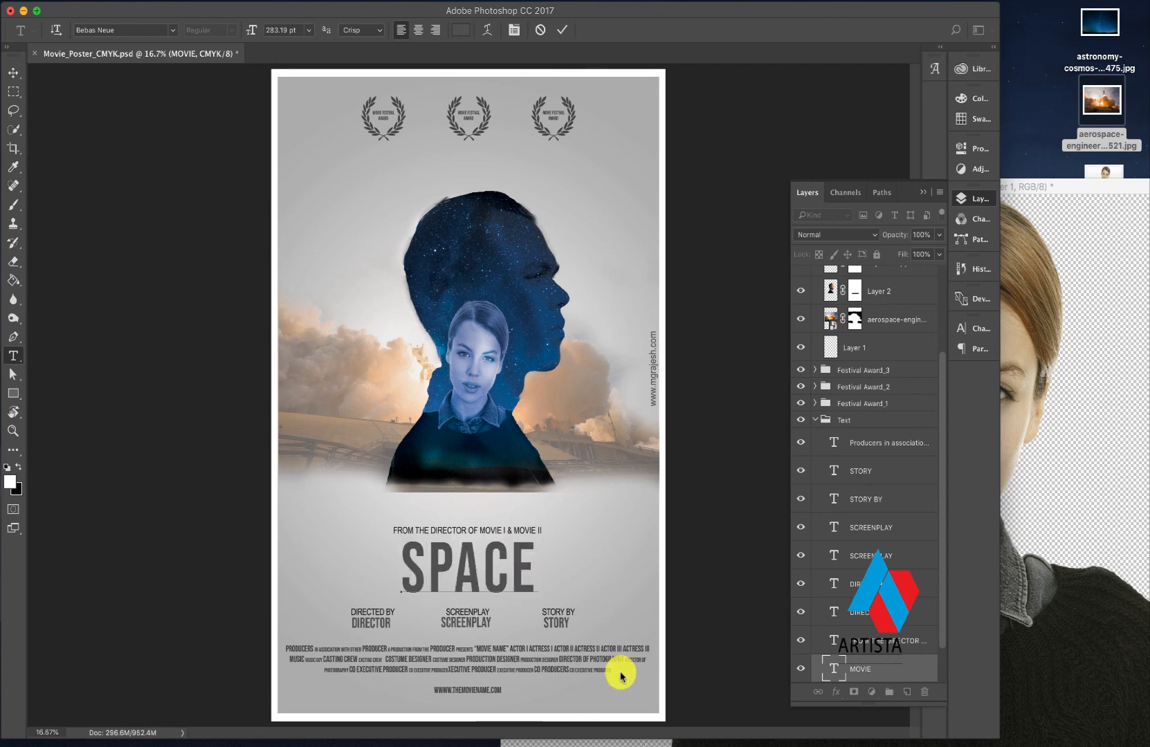
click(14, 72)
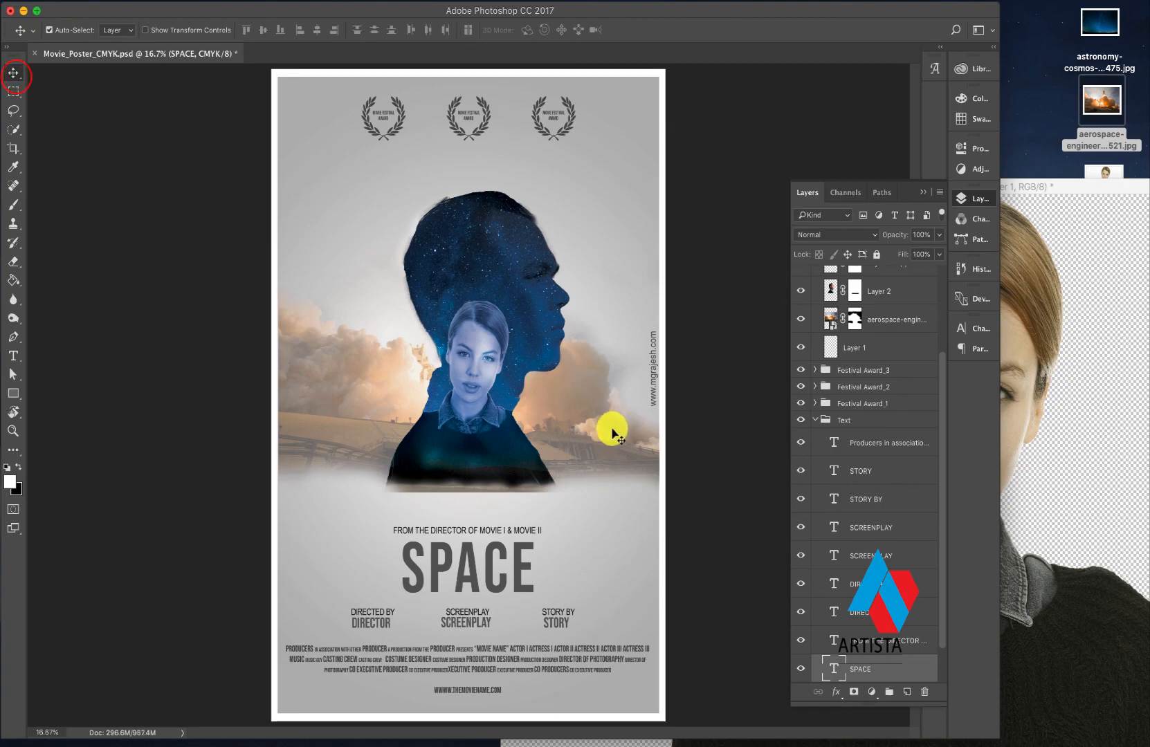